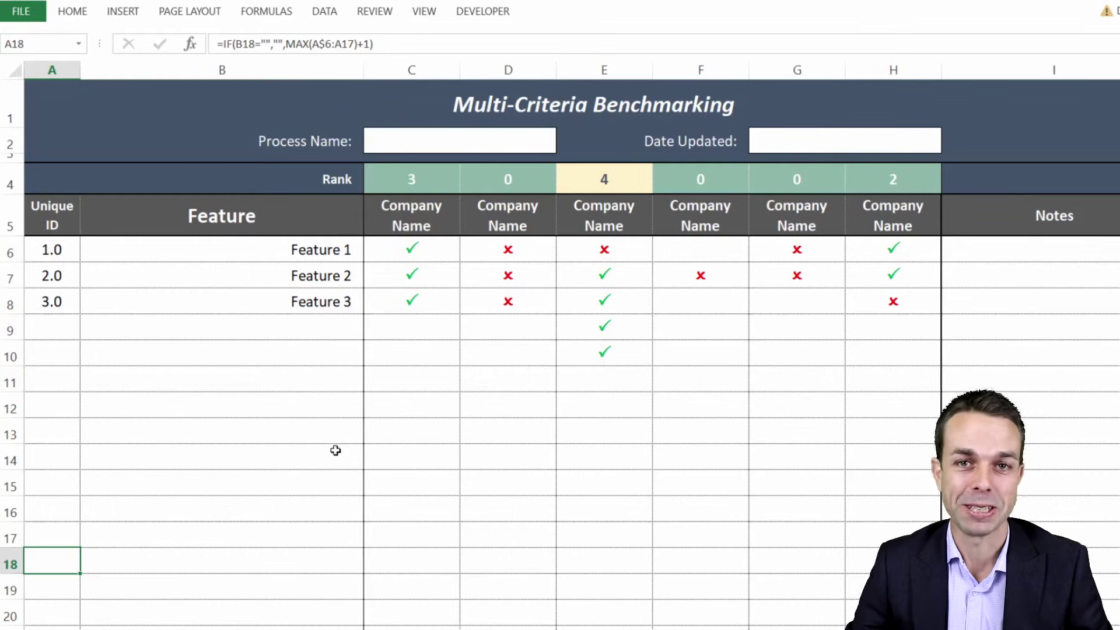
Enter 'Feature 4' in B9 so its Unique ID 4.0 fills in automatically
{"action": "left_click", "coordinate": [514, 104]}
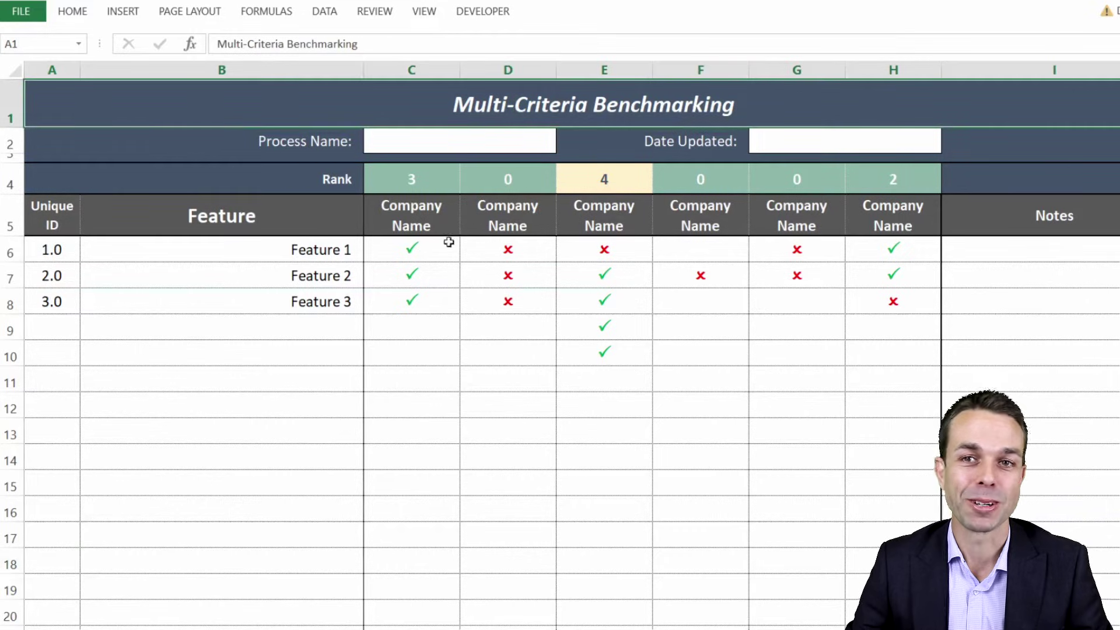
{"action": "left_click", "coordinate": [289, 327]}
{"action": "type", "text": "Feature"}
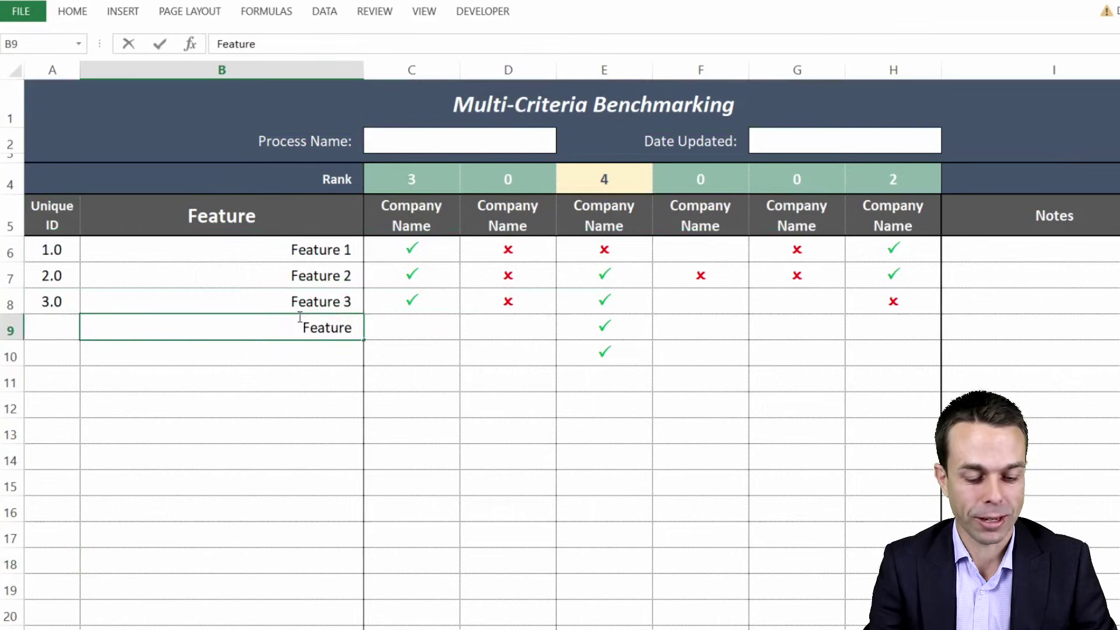
{"action": "type", "text": " 4"}
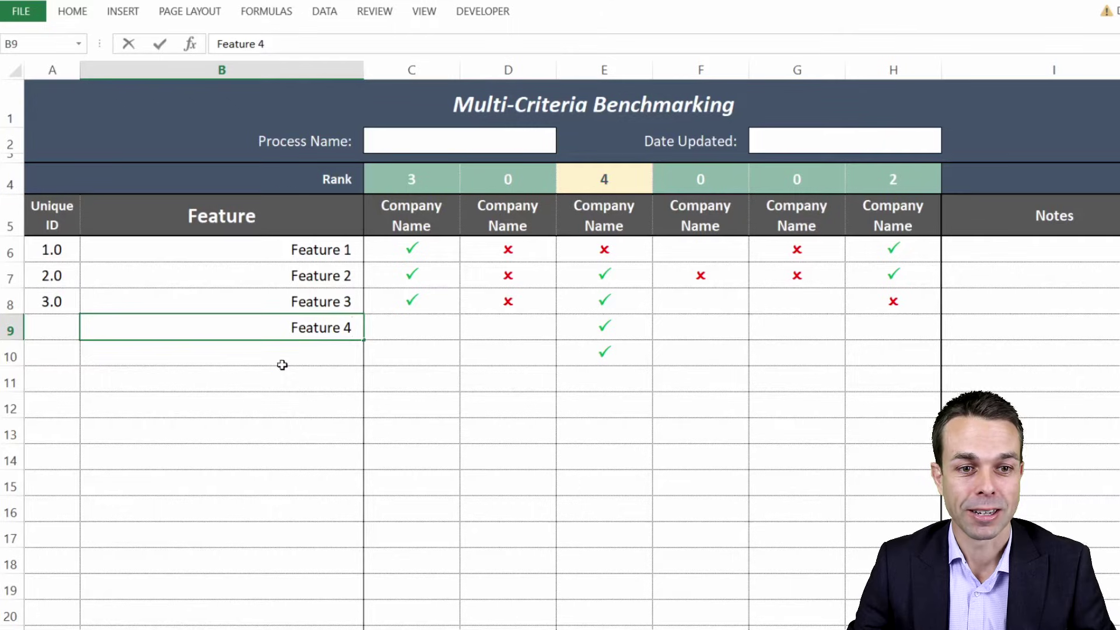
{"action": "key", "text": "Return"}
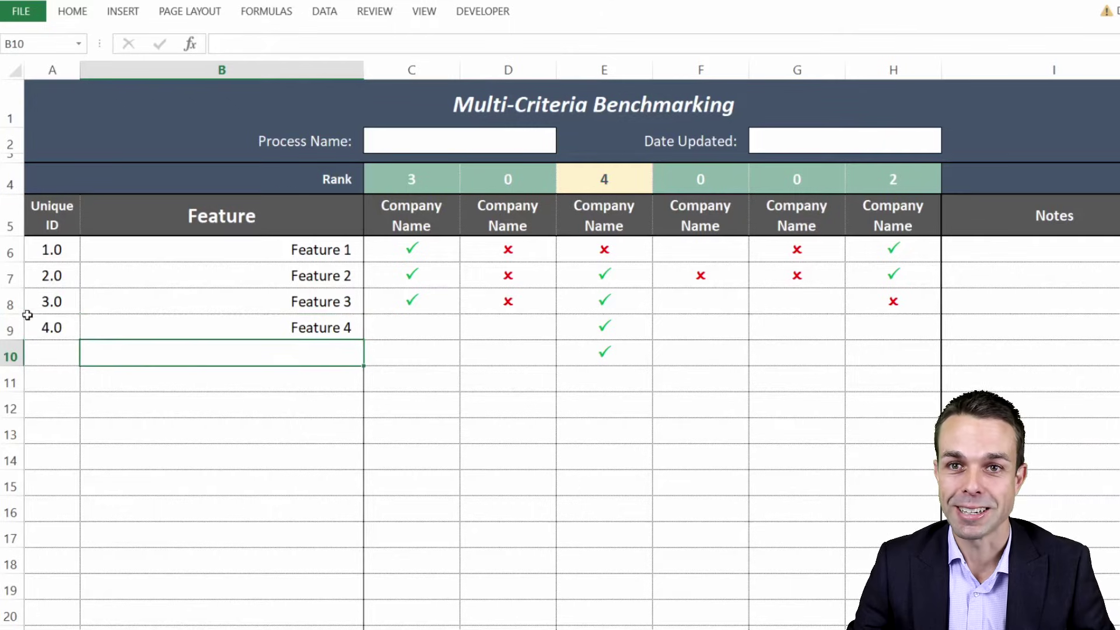
Put Wingdings ticks (P) in E11 and E12 and crosses (O) in D9 and D10
{"action": "left_click", "coordinate": [619, 384]}
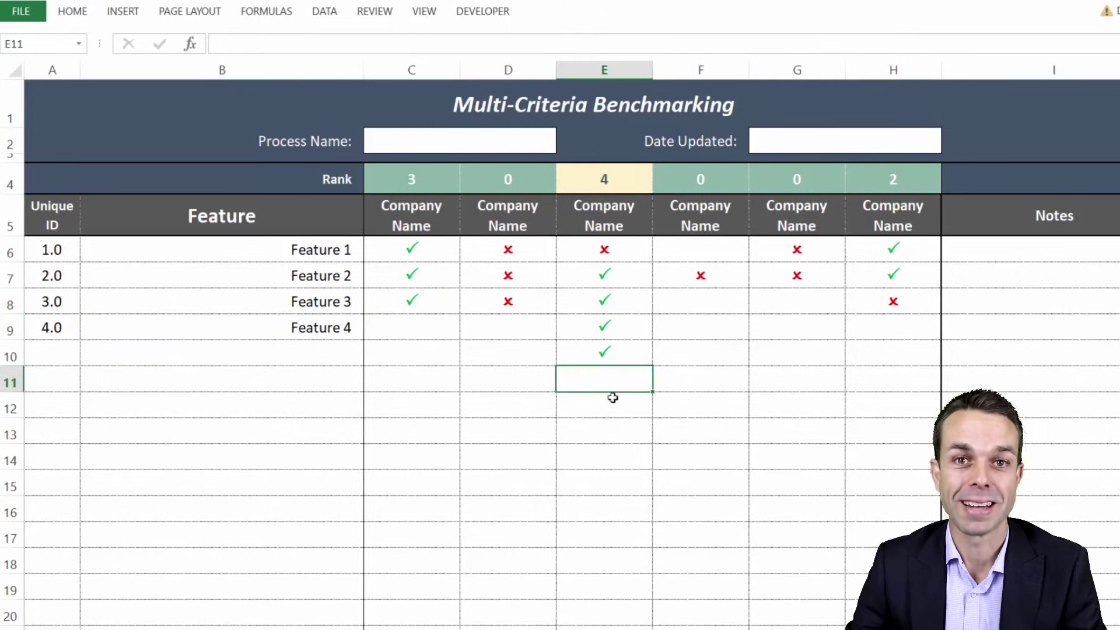
{"action": "type", "text": "P"}
{"action": "key", "text": "Return"}
{"action": "type", "text": "P"}
{"action": "left_click", "coordinate": [523, 328]}
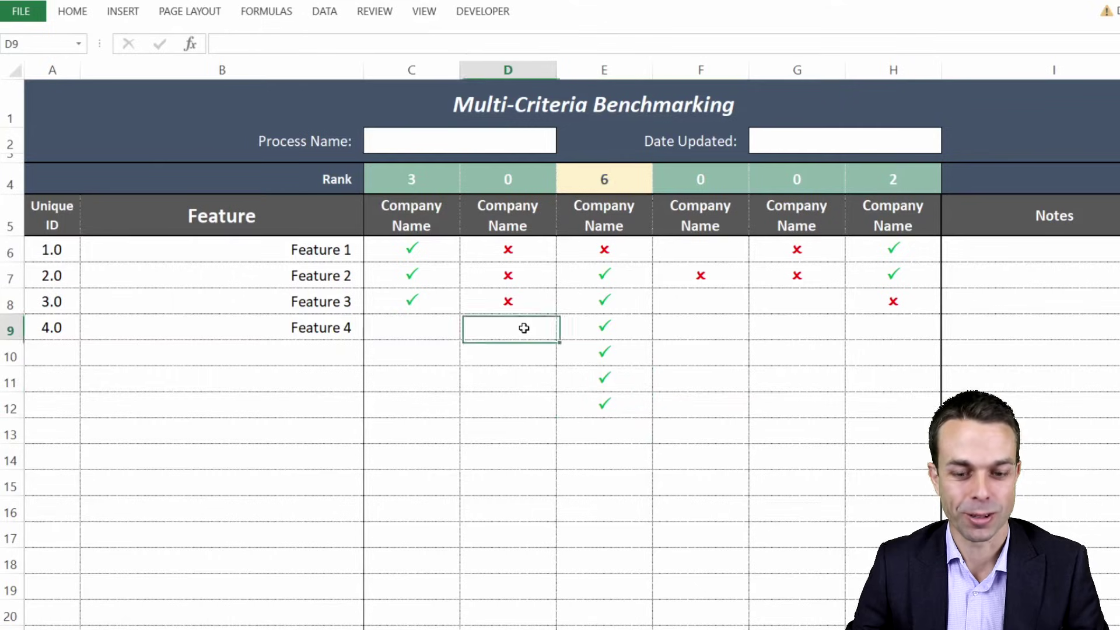
{"action": "type", "text": "O"}
{"action": "key", "text": "Return"}
{"action": "type", "text": "O"}
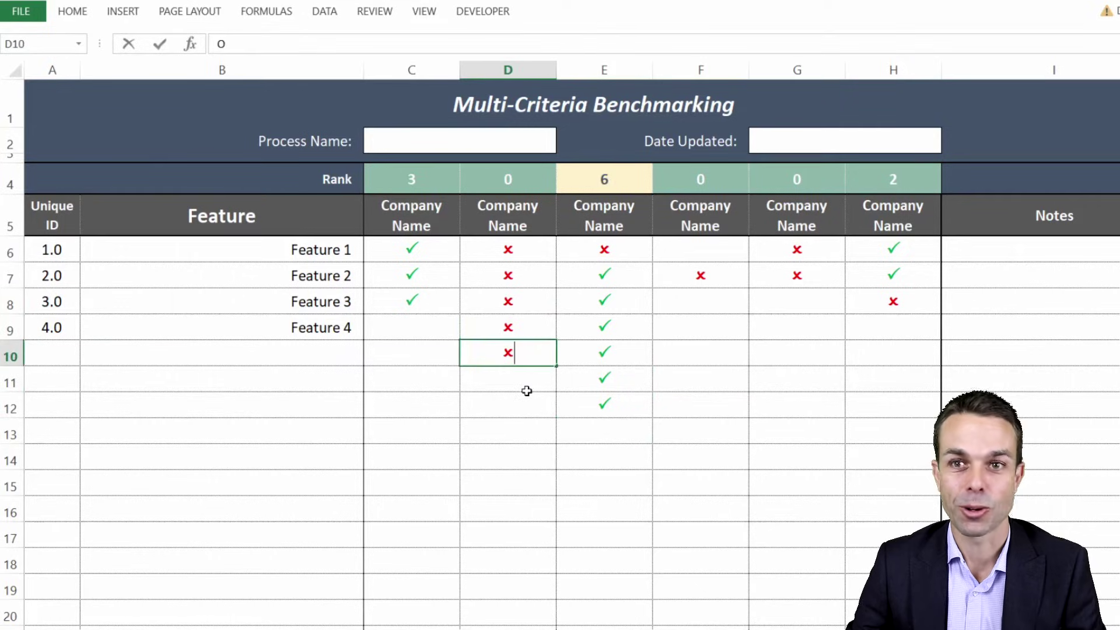
{"action": "key", "text": "Return"}
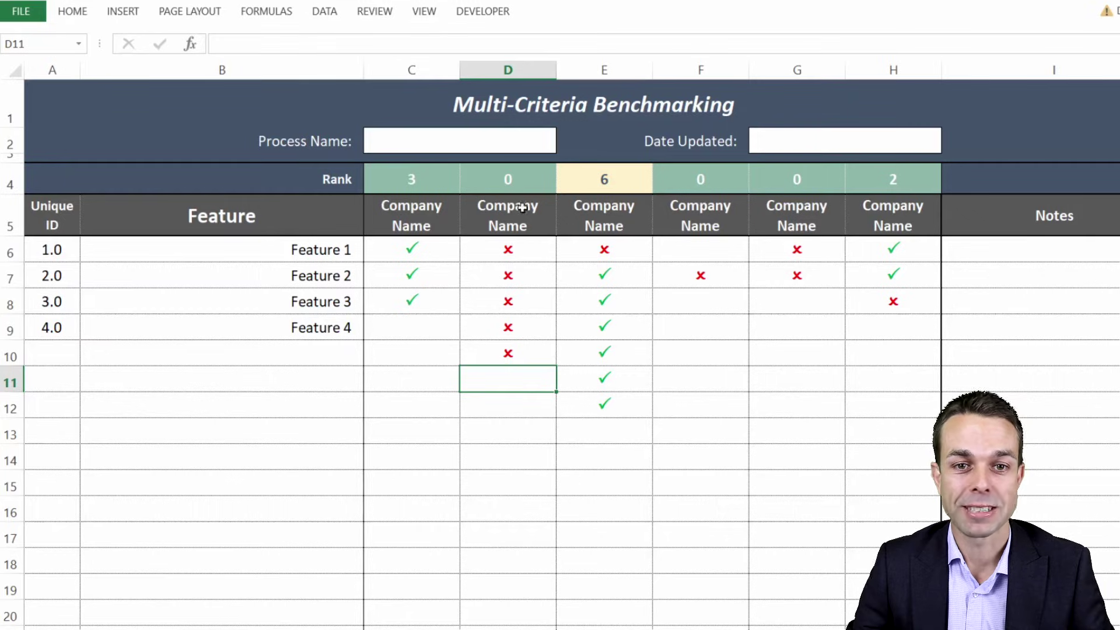
Inspect the COUNTIF rank formulas in C4 and E4
{"action": "left_click", "coordinate": [391, 180]}
{"action": "left_click_drag", "start_coordinate": [902, 175], "coordinate": [925, 175]}
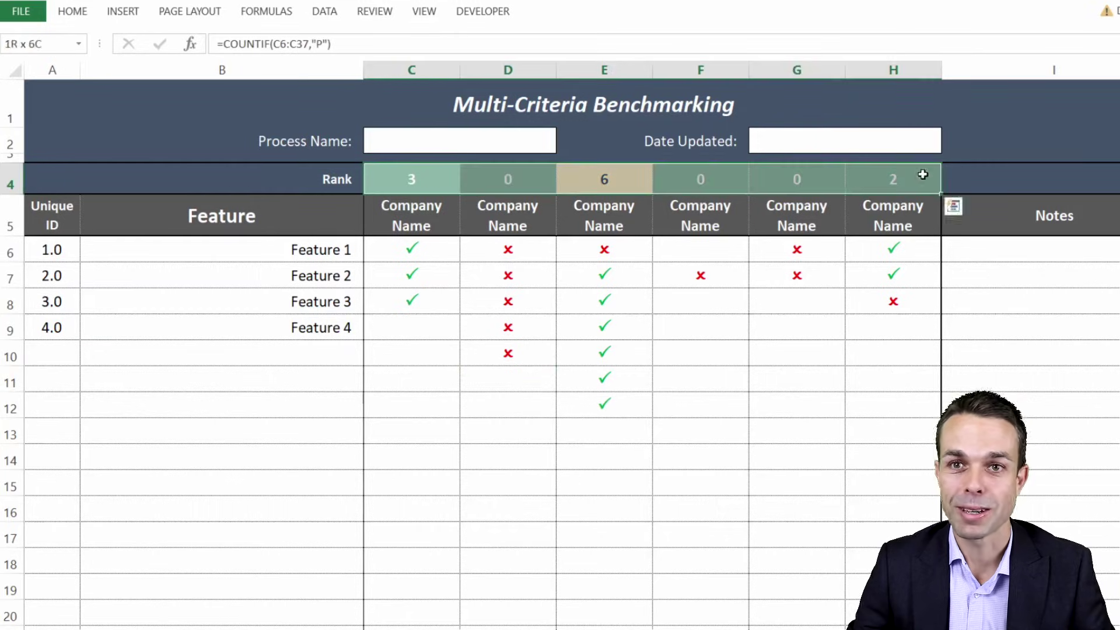
{"action": "left_click", "coordinate": [635, 179]}
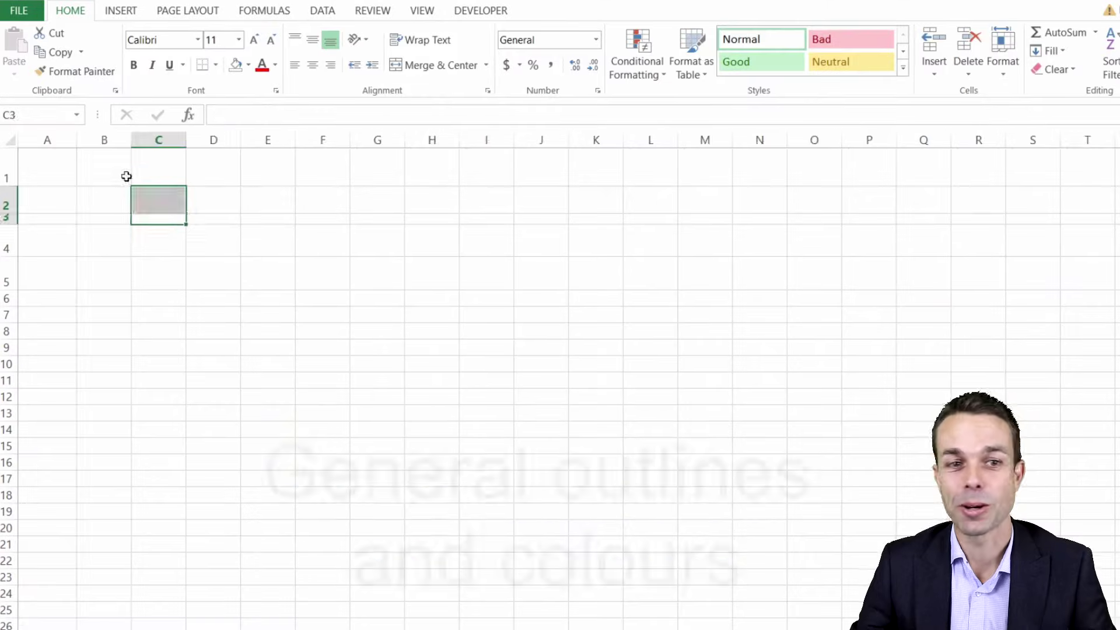
Widen column B for feature names and column I for notes
{"action": "left_click_drag", "start_coordinate": [130, 140], "coordinate": [694, 143]}
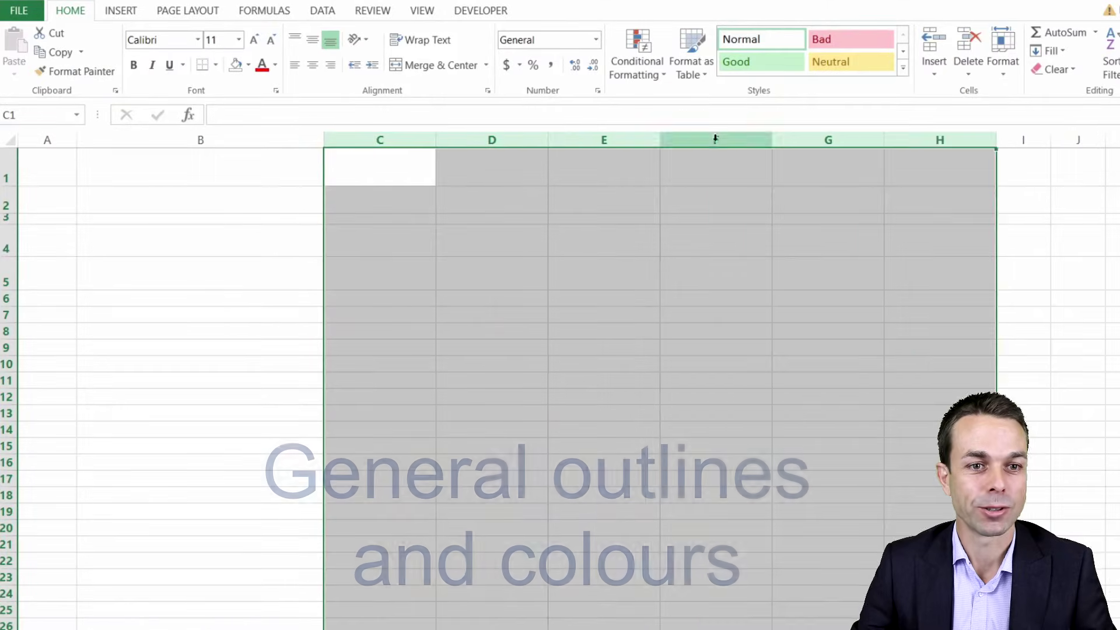
{"action": "left_click", "coordinate": [379, 160]}
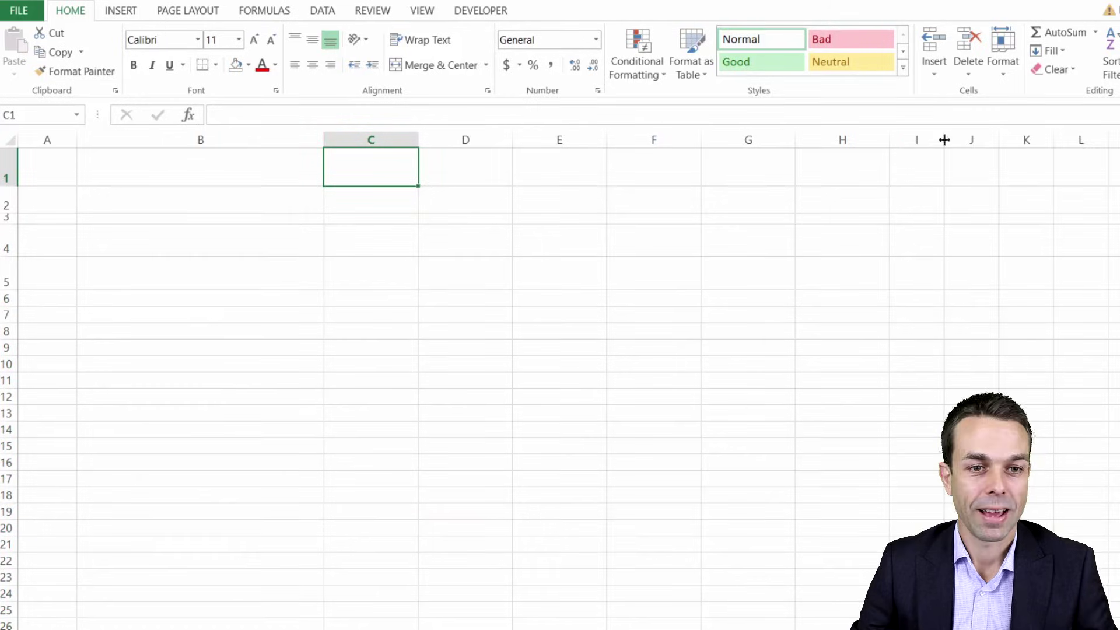
{"action": "left_click_drag", "start_coordinate": [944, 140], "coordinate": [1070, 140]}
{"action": "left_click", "coordinate": [33, 241]}
Enter headers Unique ID in A5, Feature in B5 and Company Name in C5
{"action": "left_click", "coordinate": [69, 281]}
{"action": "type", "text": "Unique ID"}
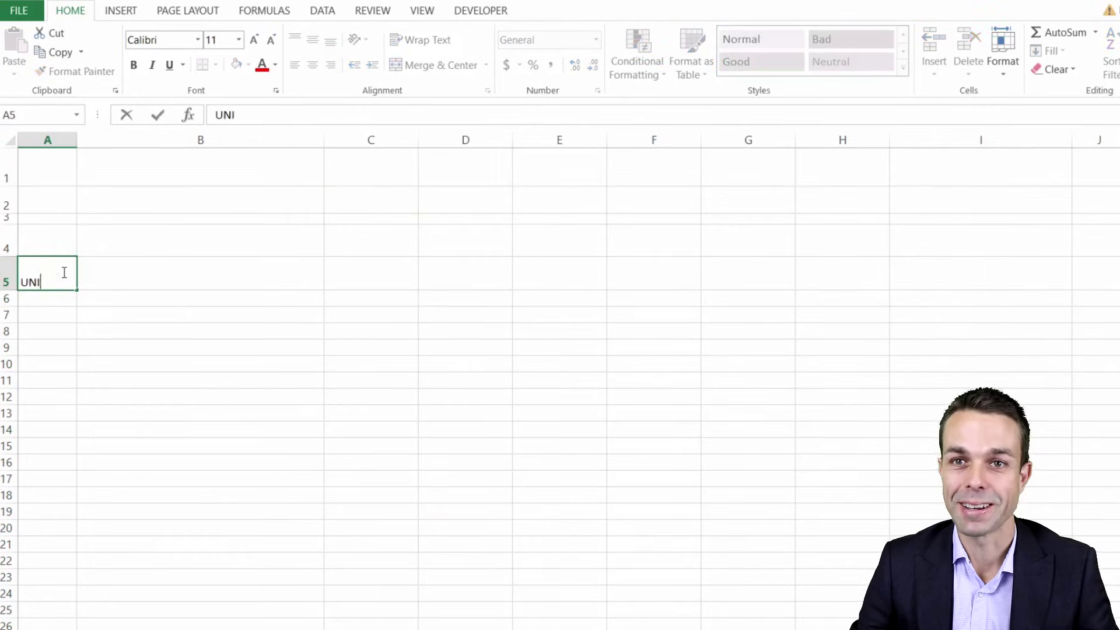
{"action": "left_click", "coordinate": [42, 282]}
{"action": "key", "text": "Delete"}
{"action": "key", "text": "Delete"}
{"action": "type", "text": "ue"}
{"action": "key", "text": "Return"}
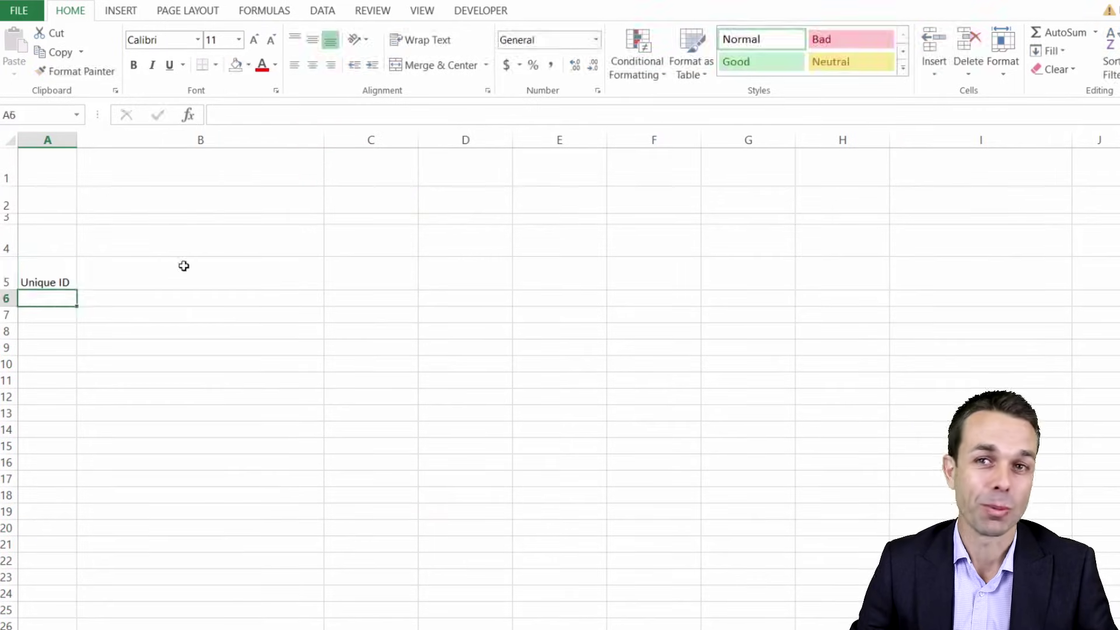
{"action": "left_click", "coordinate": [197, 273]}
{"action": "type", "text": "Feature"}
{"action": "key", "text": "Tab"}
{"action": "type", "text": "Company Name"}
{"action": "key", "text": "Tab"}
Fill Company Name across to H5 and centre the A5:H5 headers horizontally and vertically
{"action": "left_click", "coordinate": [373, 277]}
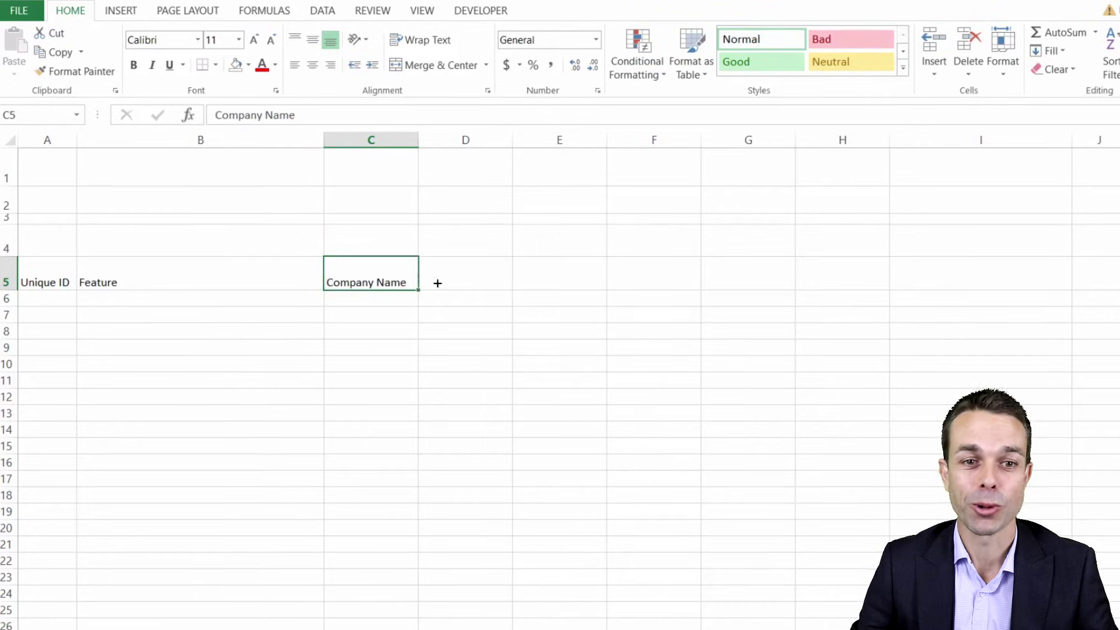
{"action": "left_click_drag", "start_coordinate": [417, 290], "coordinate": [850, 295]}
{"action": "left_click", "coordinate": [312, 40]}
{"action": "left_click", "coordinate": [313, 65]}
{"action": "left_click_drag", "start_coordinate": [43, 279], "coordinate": [315, 285]}
{"action": "left_click", "coordinate": [313, 40]}
{"action": "left_click", "coordinate": [312, 65]}
{"action": "left_click", "coordinate": [585, 272]}
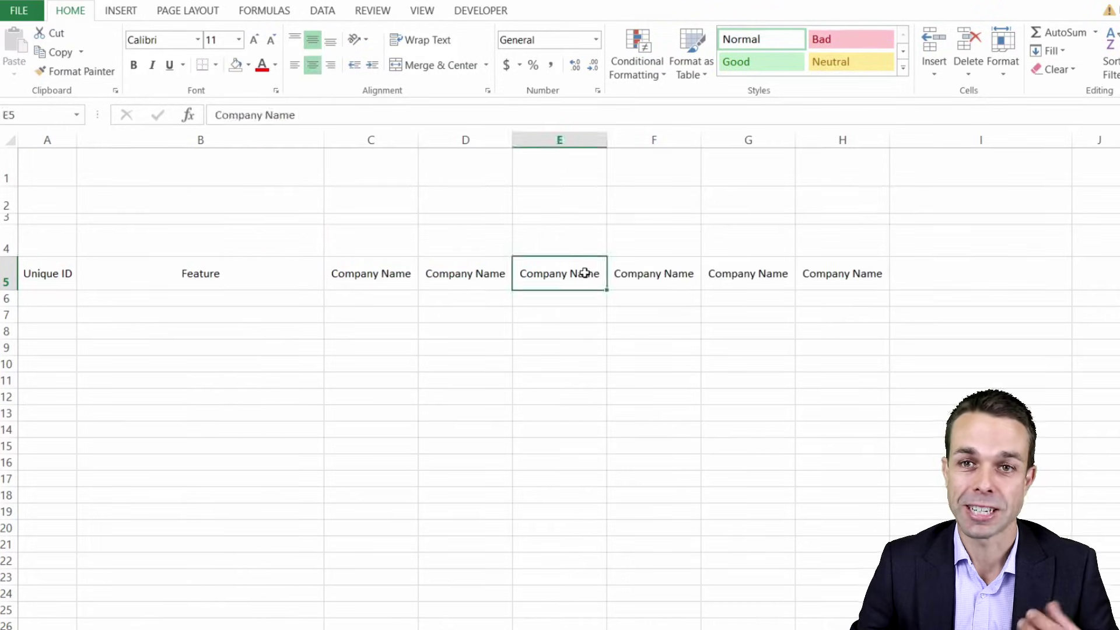
Add the Notes header in I5
{"action": "left_click", "coordinate": [937, 282]}
{"action": "type", "text": "Notes"}
{"action": "key", "text": "Return"}
{"action": "key", "text": "Up"}
{"action": "key", "text": "ctrl+Left"}
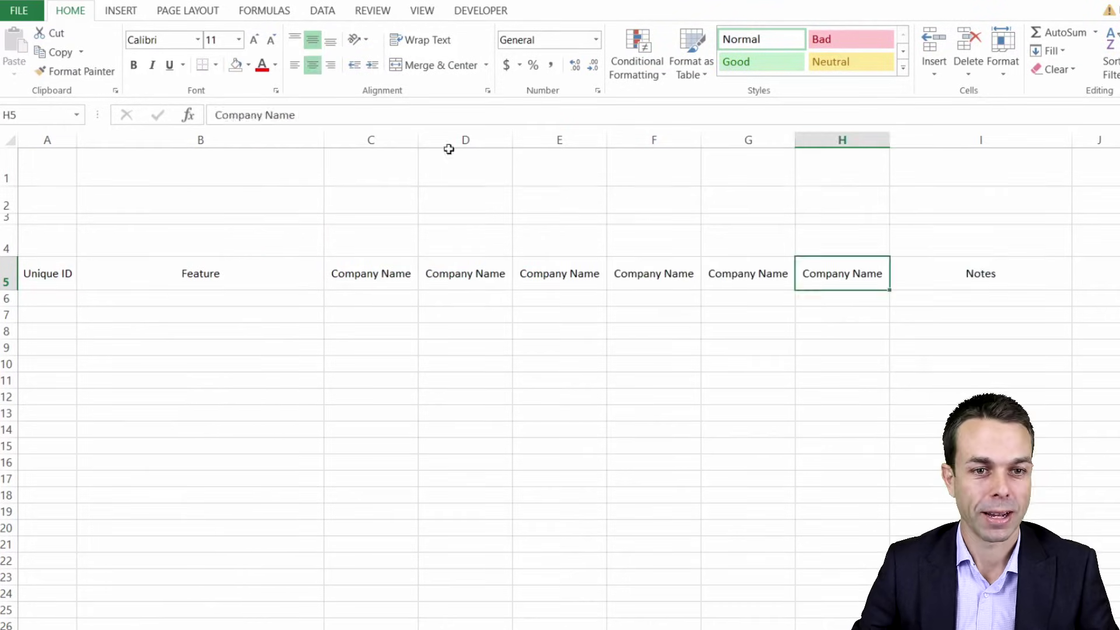
{"action": "key", "text": "ctrl+Home"}
Merge A1:I1 and type the title 'Multi Criteria Benchmarking'
{"action": "left_click", "coordinate": [949, 163], "text": "shift"}
{"action": "left_click", "coordinate": [452, 70]}
{"action": "type", "text": "Multi Criteria Benchmarking"}
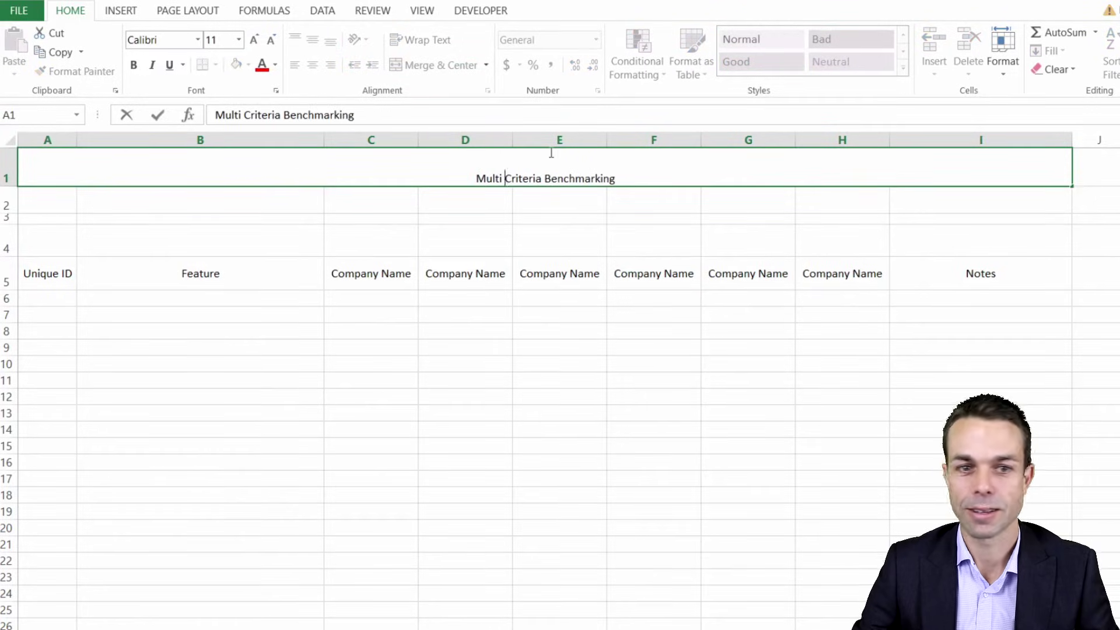
Correct the title to 'Multi-Criteria Benchmarking' and centre it vertically in row 1
{"action": "key", "text": "BackSpace"}
{"action": "type", "text": "-"}
{"action": "key", "text": "ctrl+Return"}
{"action": "left_click", "coordinate": [300, 39]}
{"action": "left_click", "coordinate": [300, 39]}
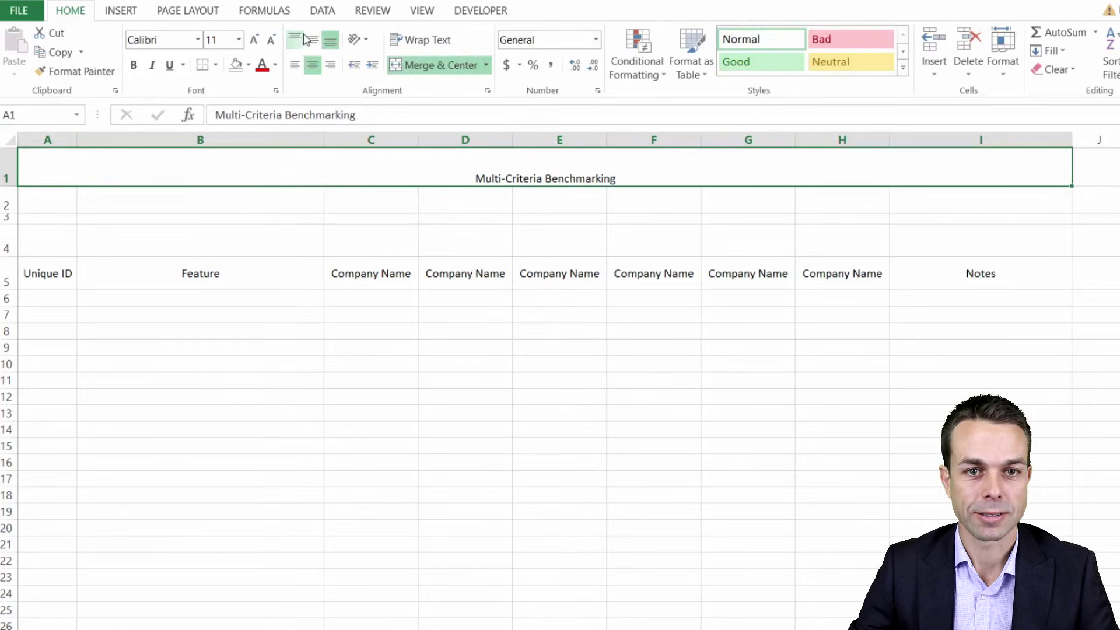
{"action": "left_click", "coordinate": [296, 38]}
{"action": "left_click", "coordinate": [313, 38]}
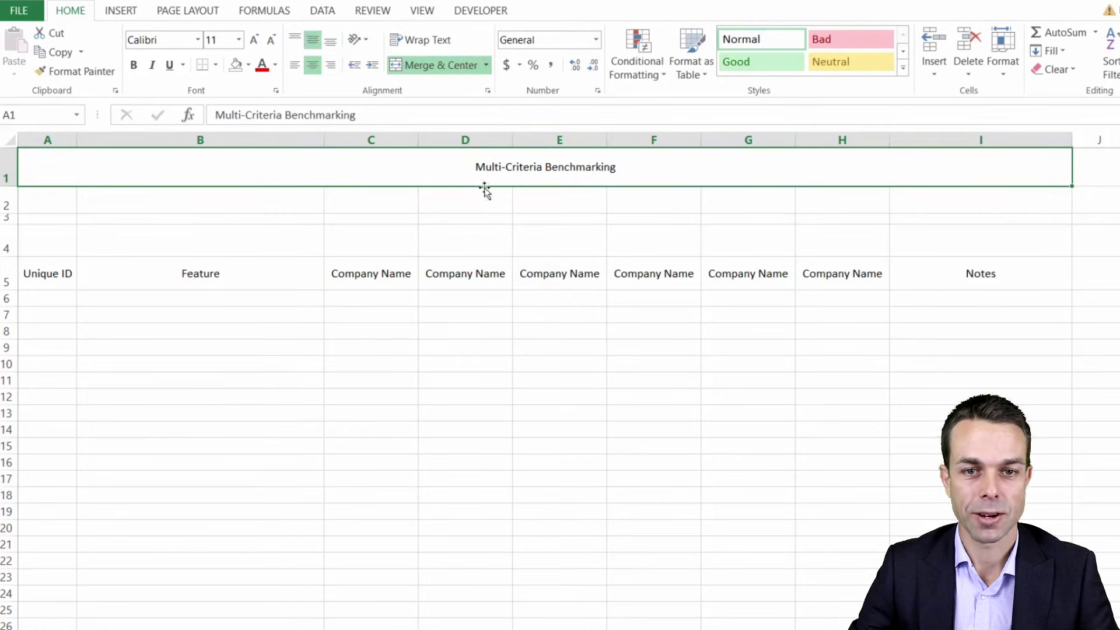
Make the title size 20, white text on a dark blue-grey fill
{"action": "left_click", "coordinate": [254, 40]}
{"action": "left_click", "coordinate": [254, 40]}
{"action": "left_click", "coordinate": [255, 40]}
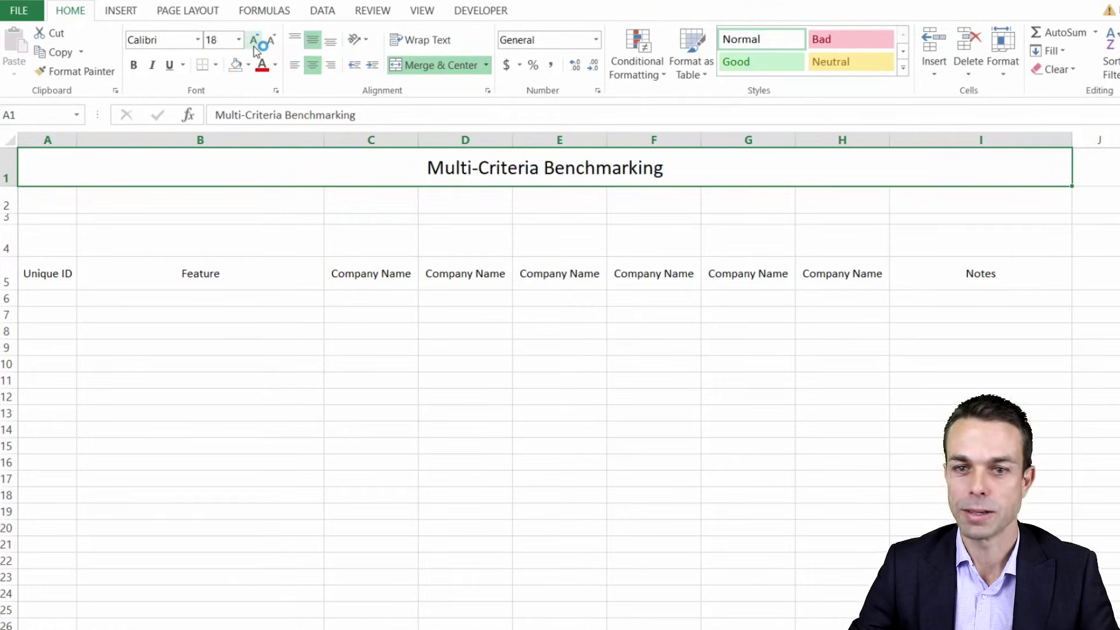
{"action": "left_click", "coordinate": [255, 41]}
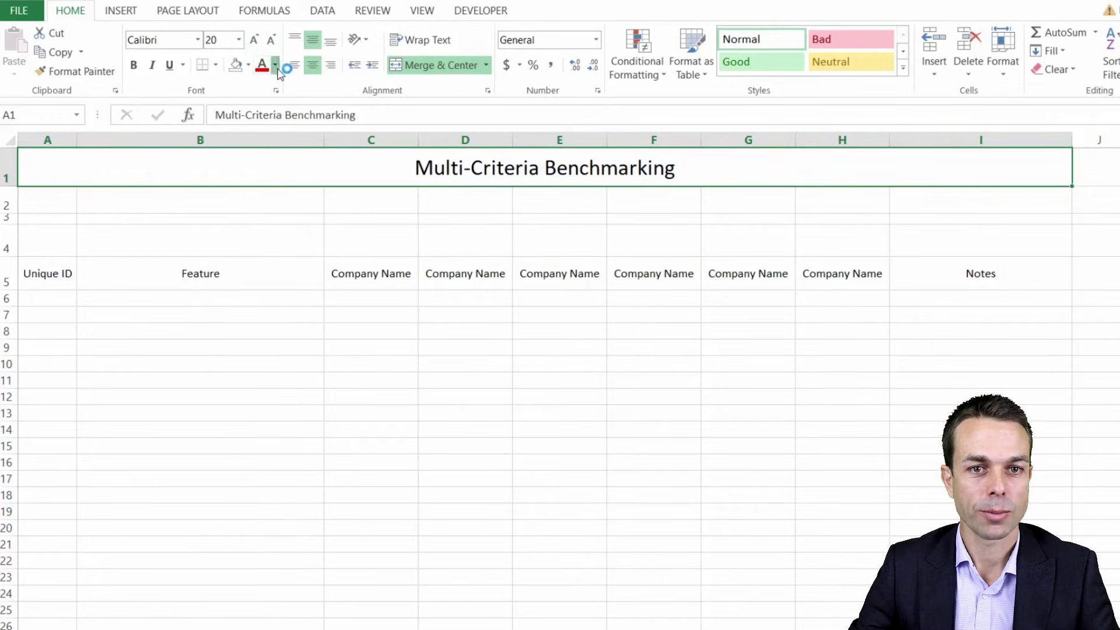
{"action": "left_click", "coordinate": [275, 64]}
{"action": "left_click", "coordinate": [270, 120]}
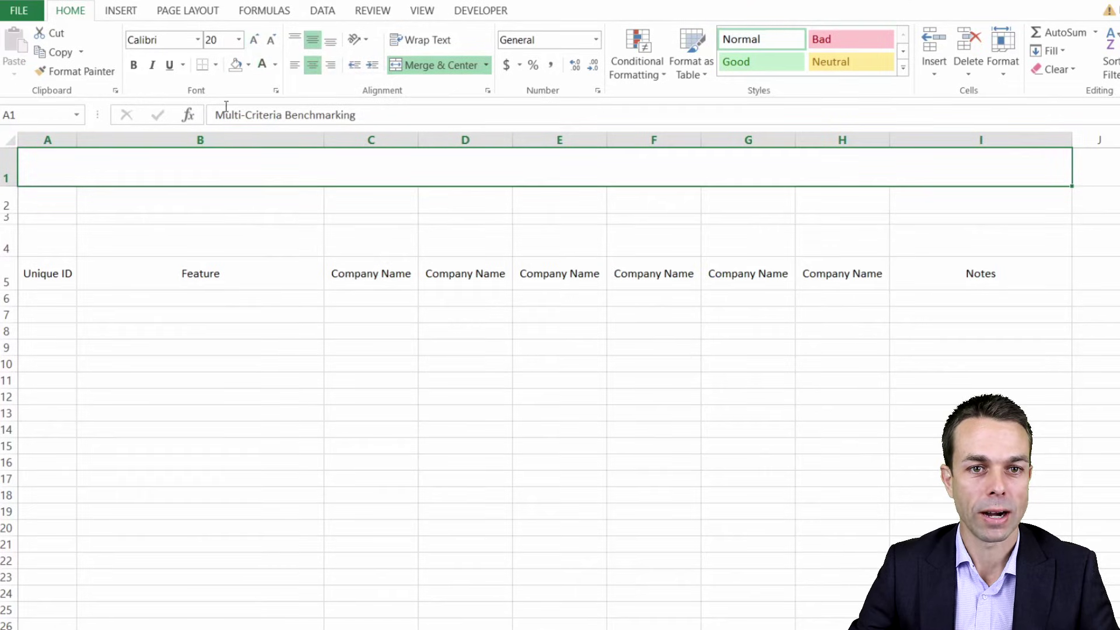
{"action": "left_click", "coordinate": [248, 65]}
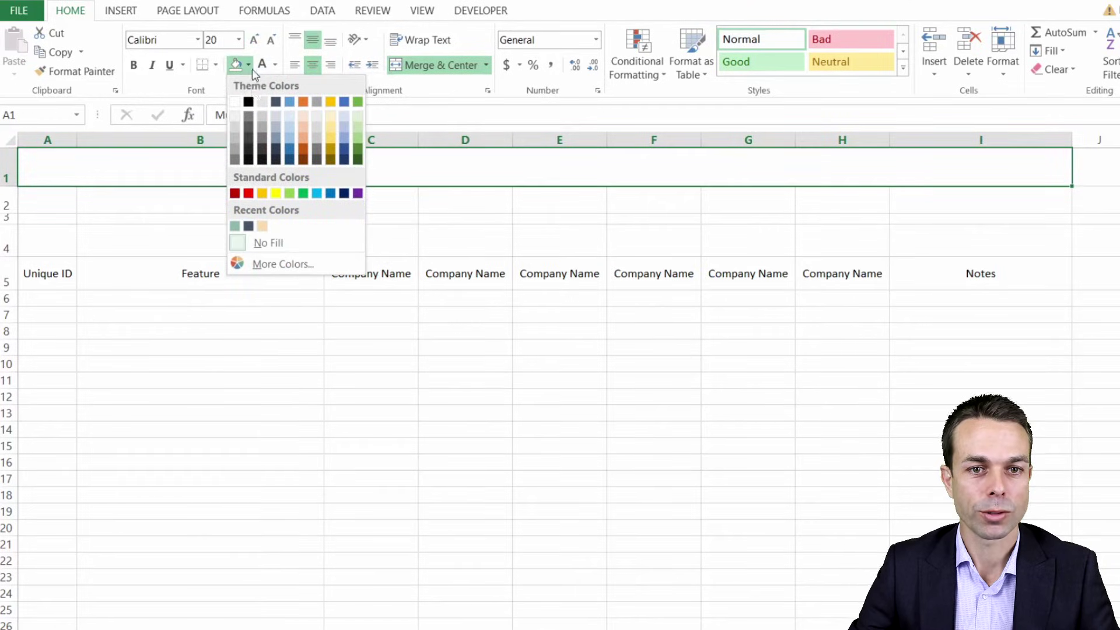
{"action": "left_click", "coordinate": [248, 226]}
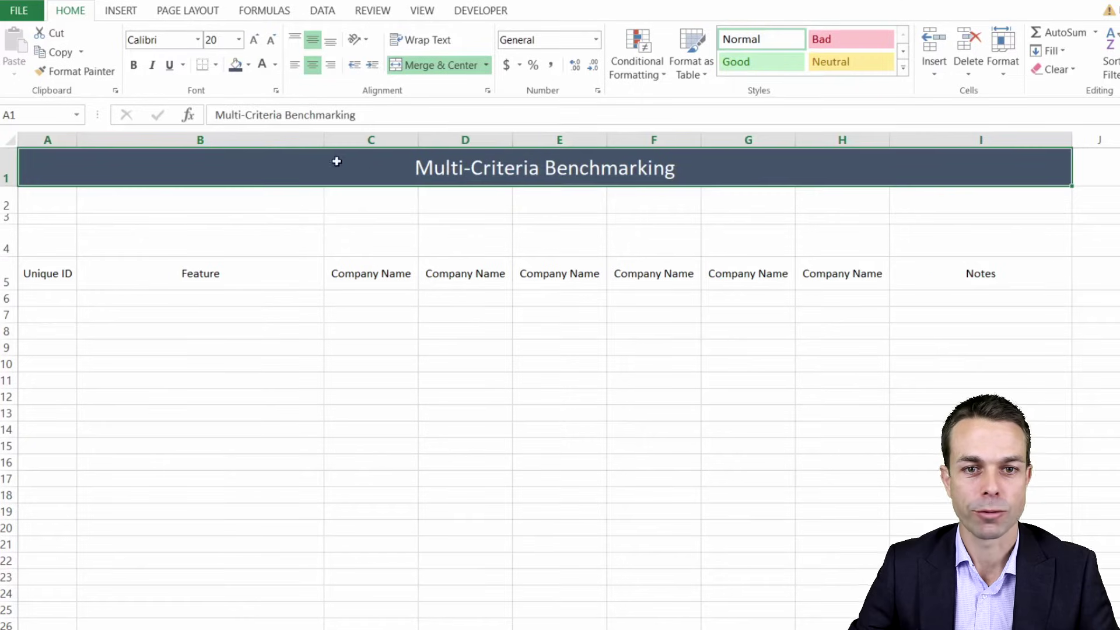
{"action": "left_click", "coordinate": [387, 199]}
Add a right-aligned, indented 'Process Name:' label in B2
{"action": "left_click", "coordinate": [301, 201]}
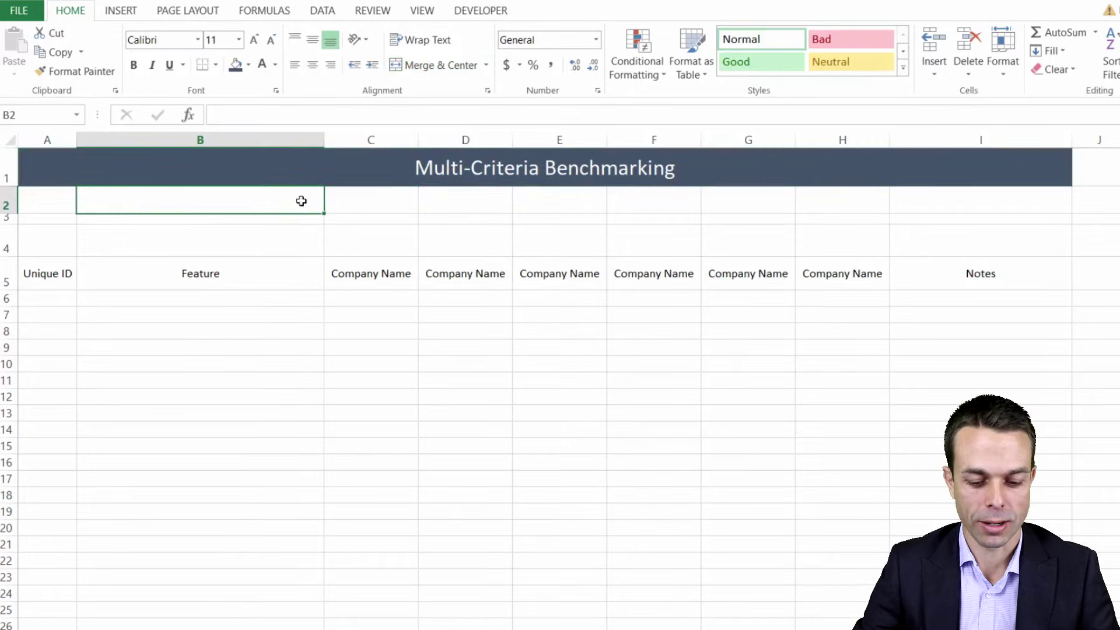
{"action": "left_click_drag", "start_coordinate": [53, 201], "coordinate": [517, 112]}
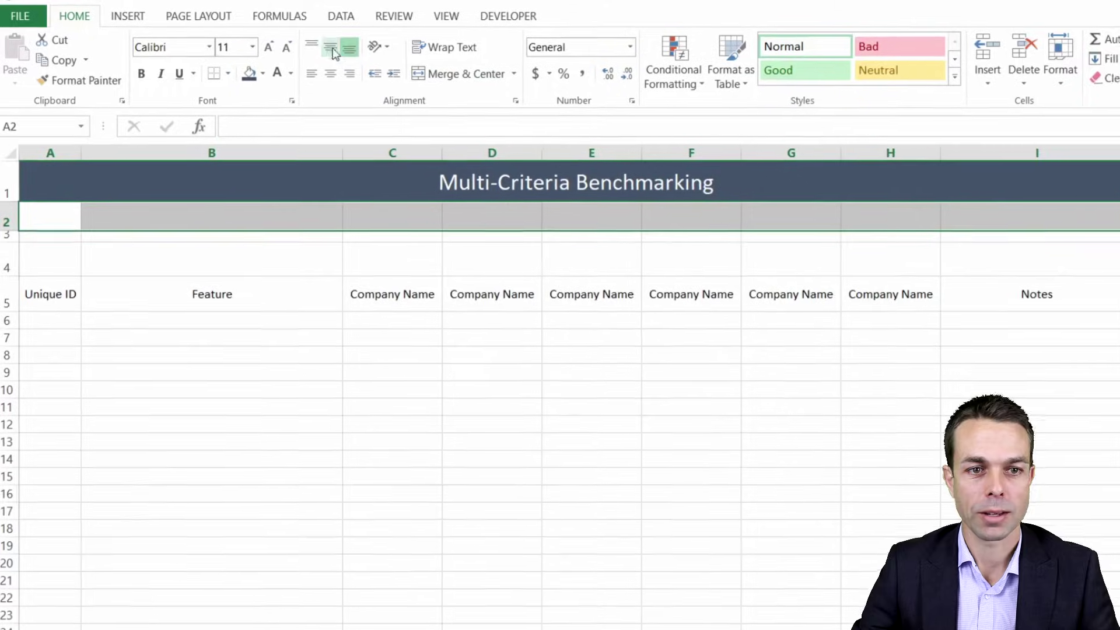
{"action": "left_click", "coordinate": [322, 211]}
{"action": "type", "text": "Process Name:"}
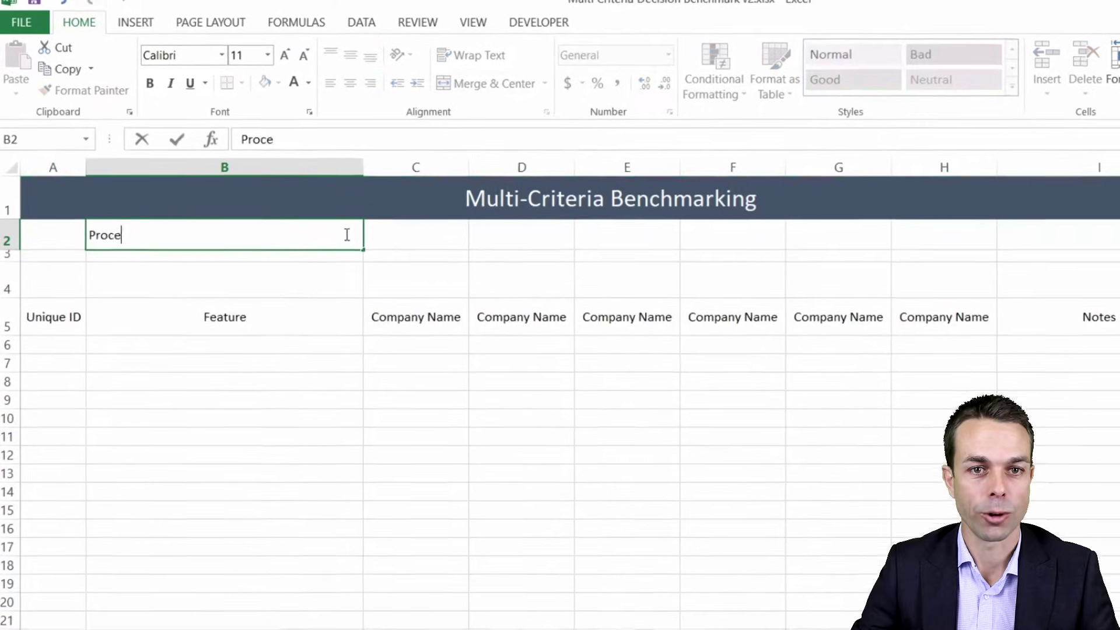
{"action": "key", "text": "Return"}
{"action": "key", "text": "Up"}
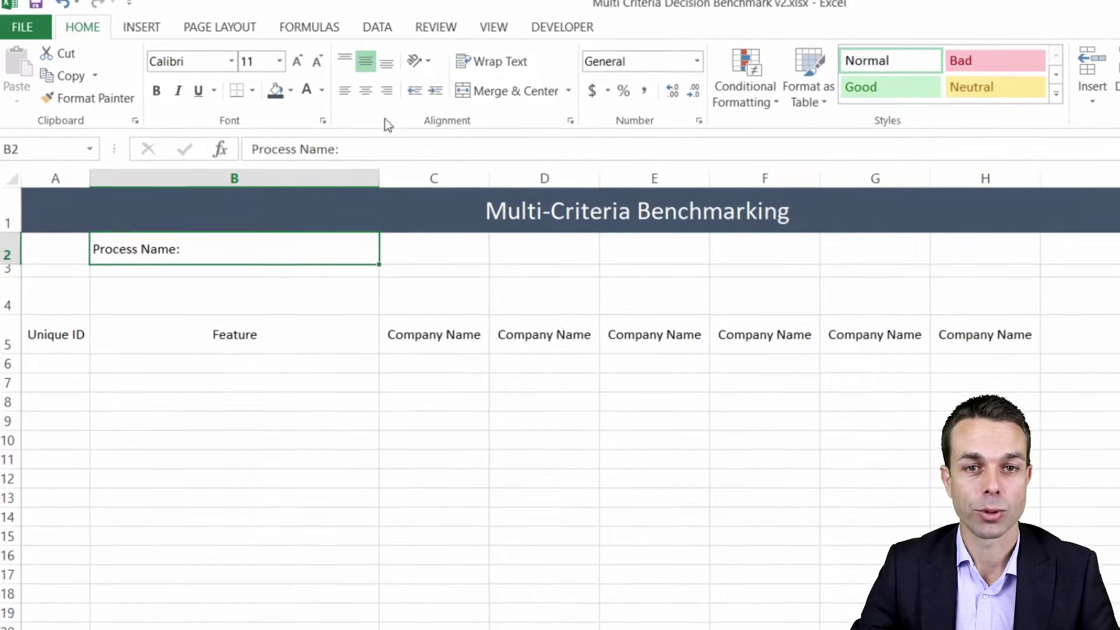
{"action": "left_click", "coordinate": [386, 90]}
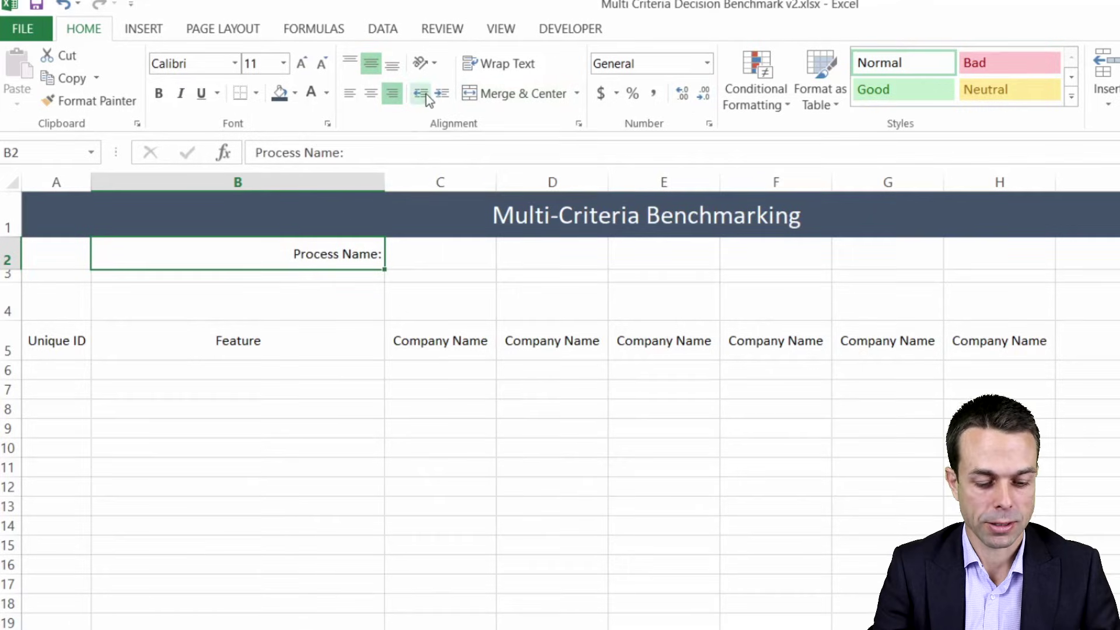
{"action": "left_click", "coordinate": [445, 96]}
Merge C2:D2 into an outlined box holding grey, left-aligned, indented 'Example' text
{"action": "left_click", "coordinate": [440, 260]}
{"action": "left_click", "coordinate": [564, 244], "text": "shift"}
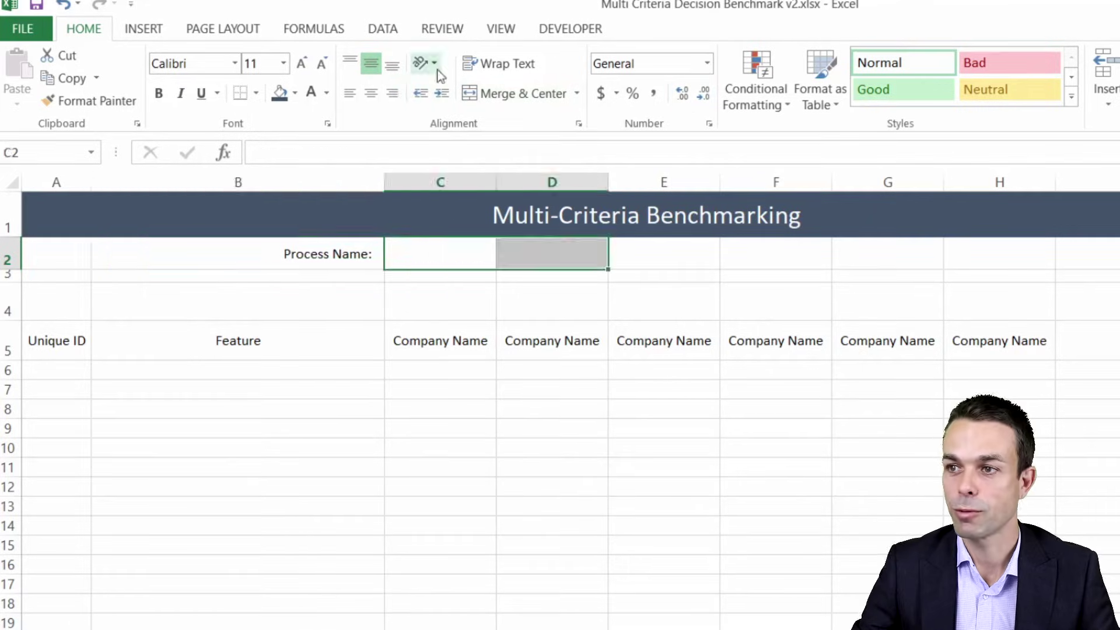
{"action": "left_click", "coordinate": [513, 93]}
{"action": "left_click", "coordinate": [256, 93]}
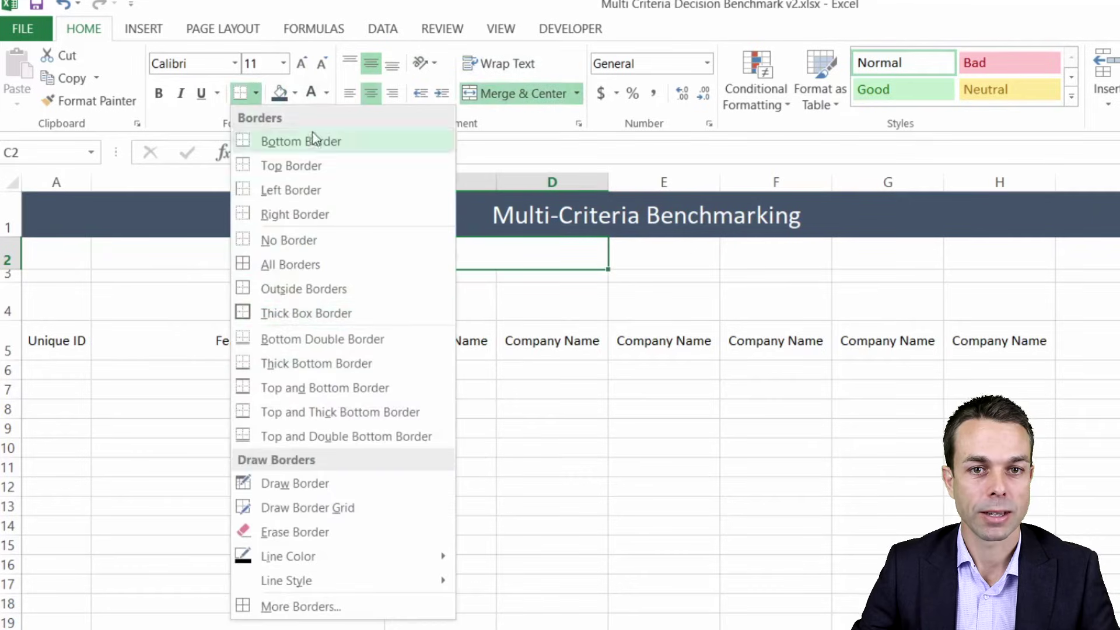
{"action": "left_click", "coordinate": [324, 288]}
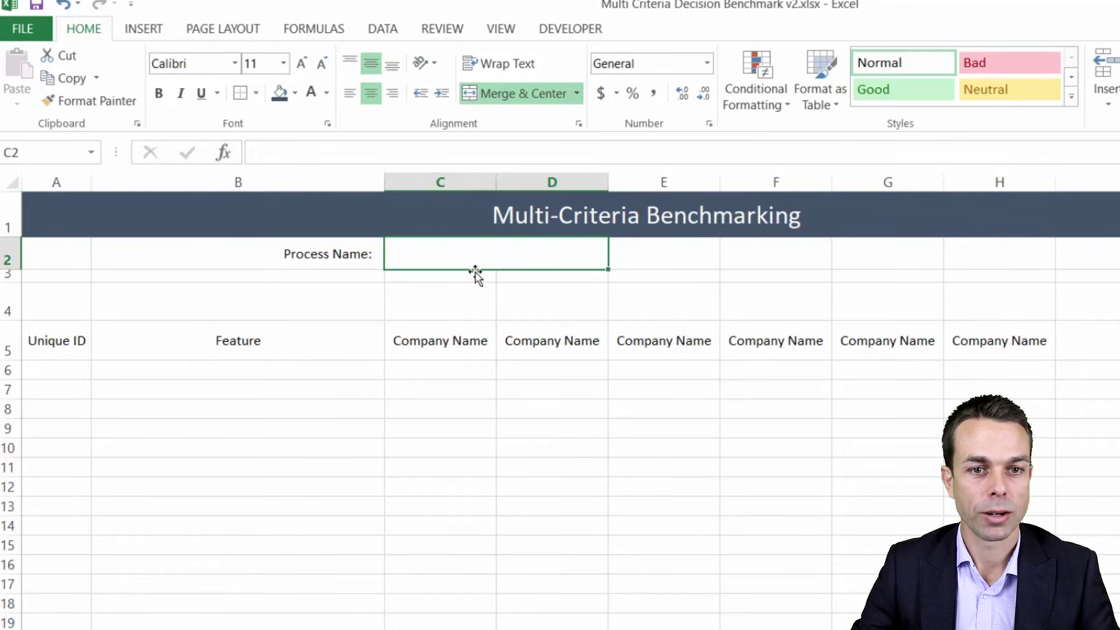
{"action": "type", "text": "Example"}
{"action": "key", "text": "ctrl+Return"}
{"action": "left_click", "coordinate": [326, 94]}
{"action": "left_click", "coordinate": [330, 177]}
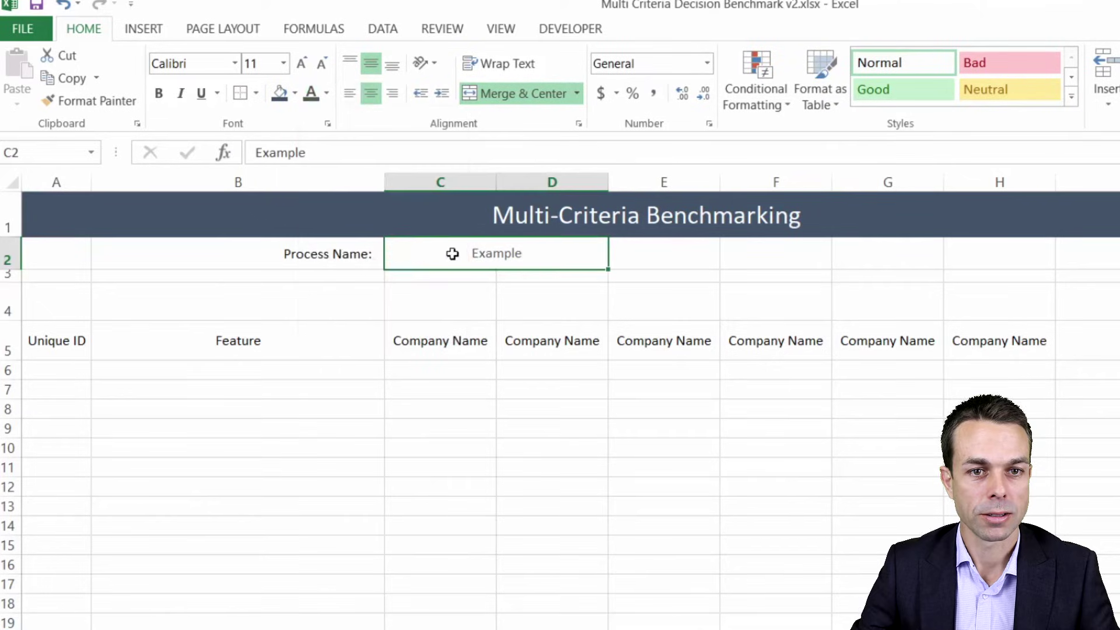
{"action": "left_click", "coordinate": [350, 94]}
{"action": "left_click", "coordinate": [442, 93]}
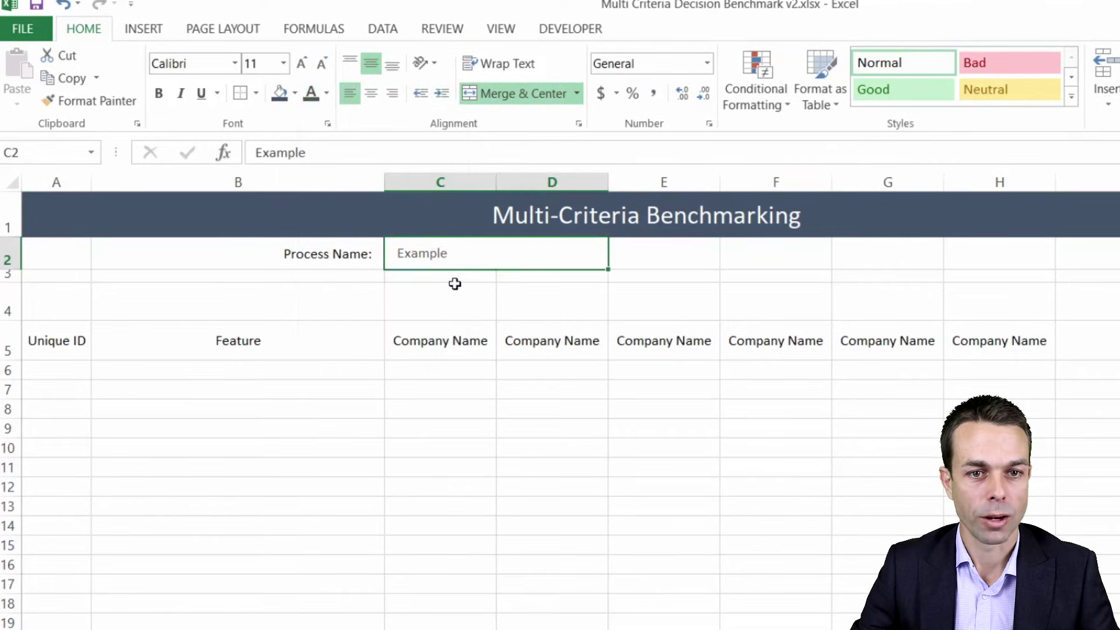
Copy the label and box to F2:H2 as 'Date updated:' with date 21-Mar-23
{"action": "left_click_drag", "start_coordinate": [340, 255], "coordinate": [592, 254]}
{"action": "key", "text": "ctrl+c"}
{"action": "left_click", "coordinate": [749, 255]}
{"action": "key", "text": "ctrl+v"}
{"action": "type", "text": "Date updated:"}
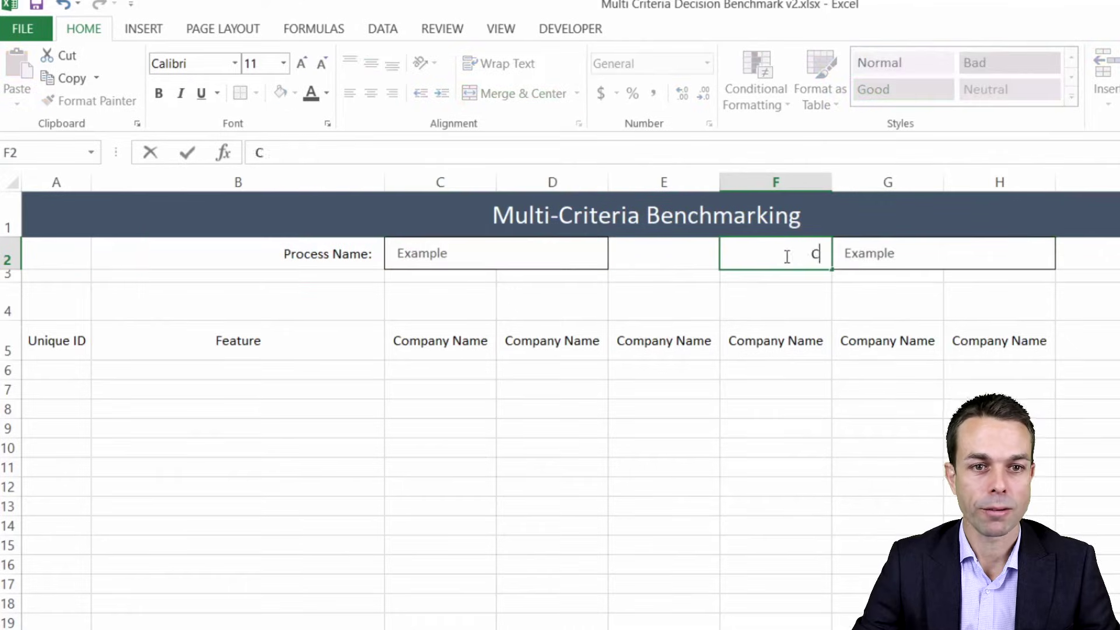
{"action": "key", "text": "Tab"}
{"action": "type", "text": "21-Mar-23"}
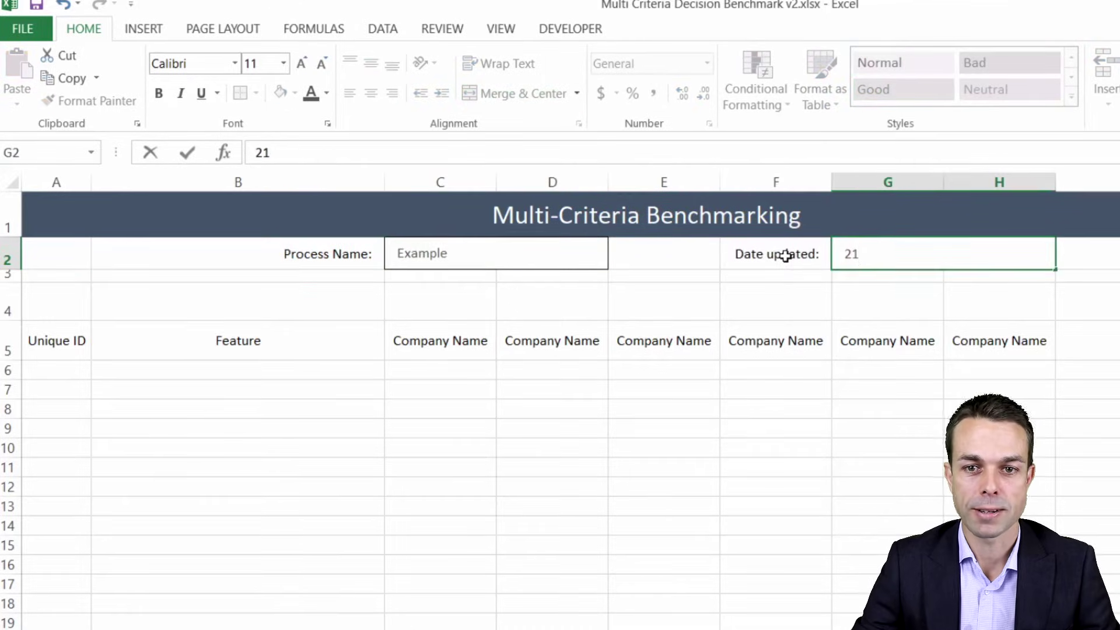
{"action": "key", "text": "Return"}
{"action": "key", "text": "Up"}
{"action": "left_click_drag", "start_coordinate": [42, 251], "coordinate": [345, 253]}
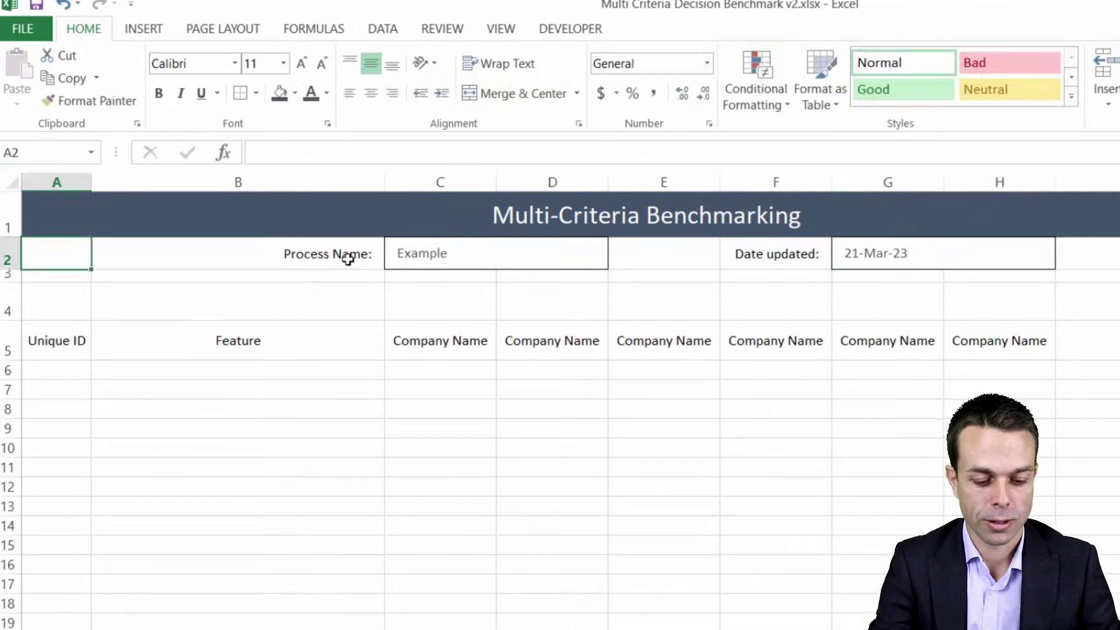
Fill A2:B2, row 3 and E2:F2 with the dark header colour
{"action": "left_click", "coordinate": [280, 93]}
{"action": "left_click", "coordinate": [57, 278]}
{"action": "left_click", "coordinate": [8, 276]}
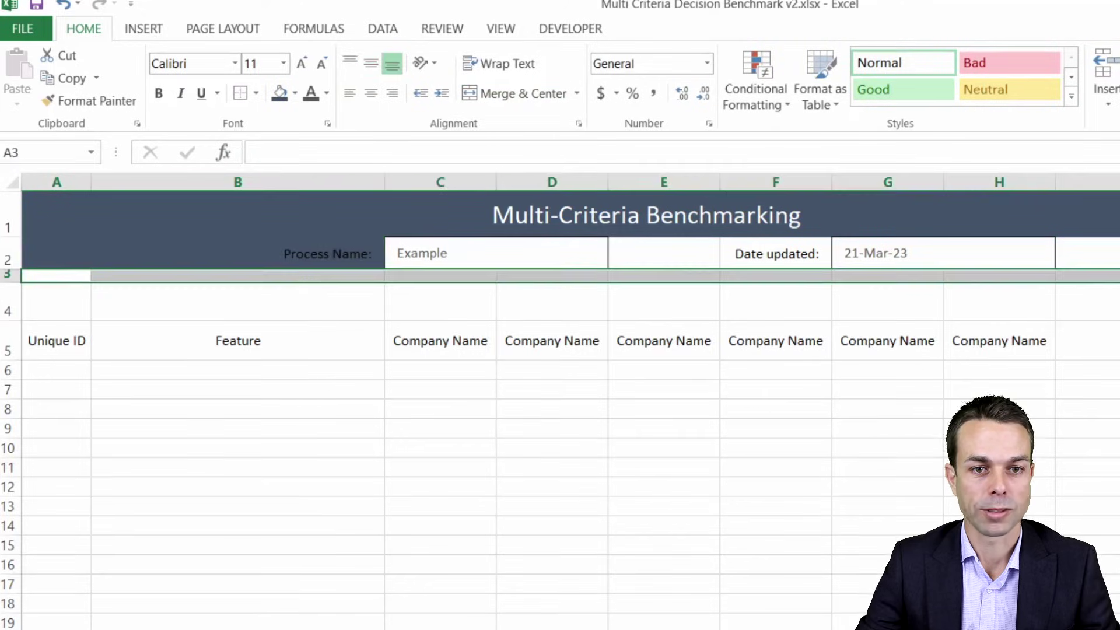
{"action": "left_click", "coordinate": [280, 93]}
{"action": "key", "text": "Left"}
{"action": "key", "text": "Left"}
{"action": "key", "text": "Left"}
{"action": "key", "text": "shift+Right"}
{"action": "left_click", "coordinate": [279, 92]}
Copy B2's label format to F2, then make both labels bold, size 12
{"action": "key", "text": "Left"}
{"action": "key", "text": "Left"}
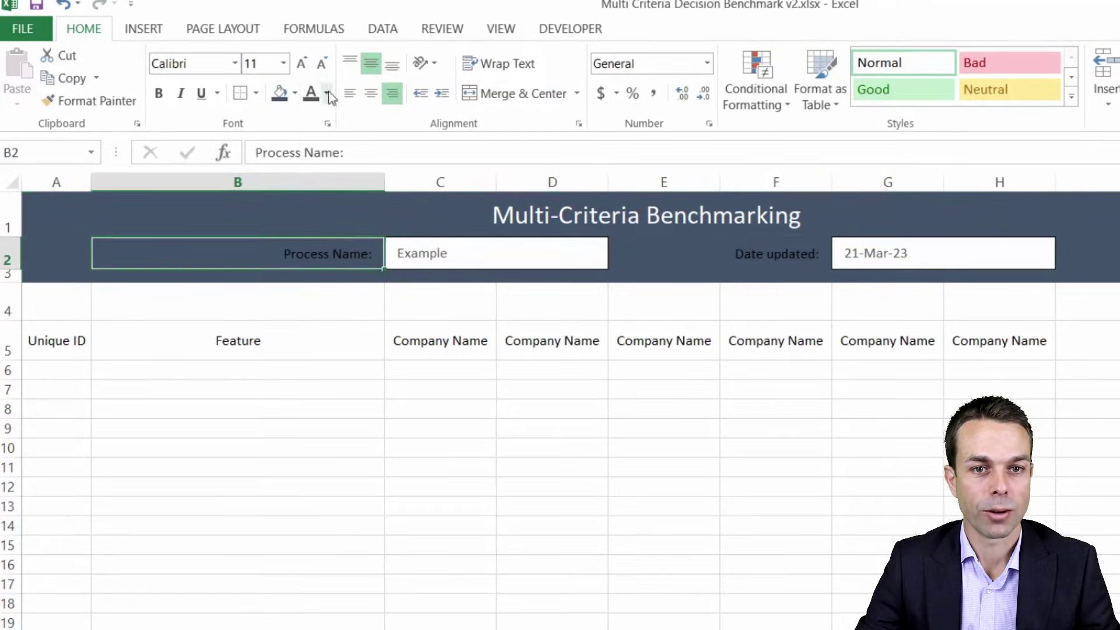
{"action": "left_click", "coordinate": [90, 101]}
{"action": "left_click", "coordinate": [775, 254]}
{"action": "left_click", "coordinate": [344, 254], "text": "ctrl"}
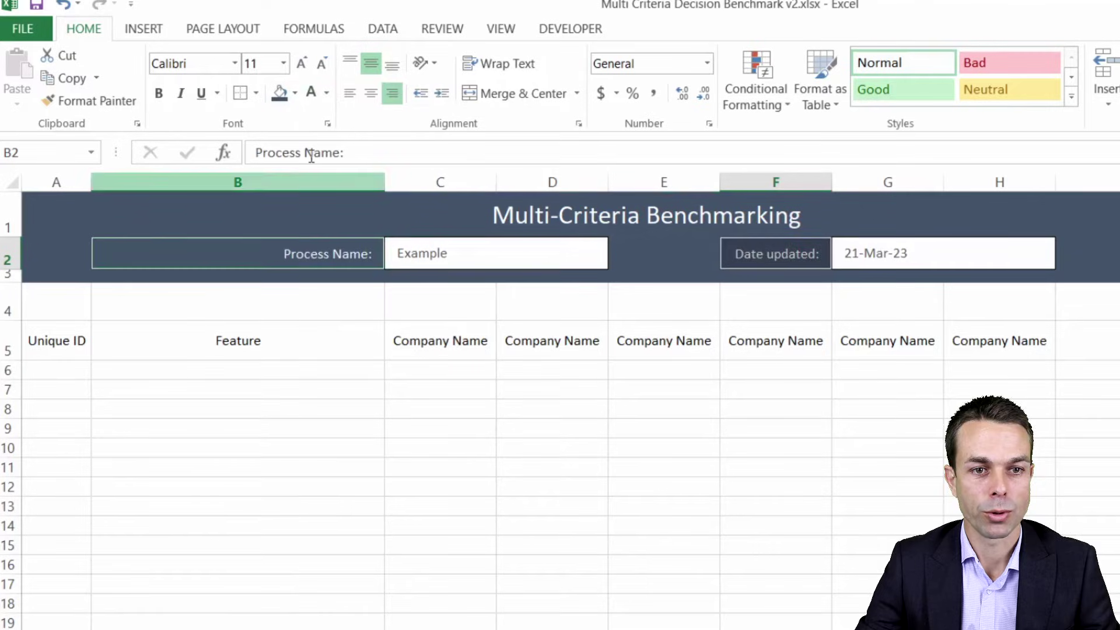
{"action": "left_click", "coordinate": [302, 63]}
{"action": "key", "text": "ctrl+b"}
{"action": "key", "text": "Up"}
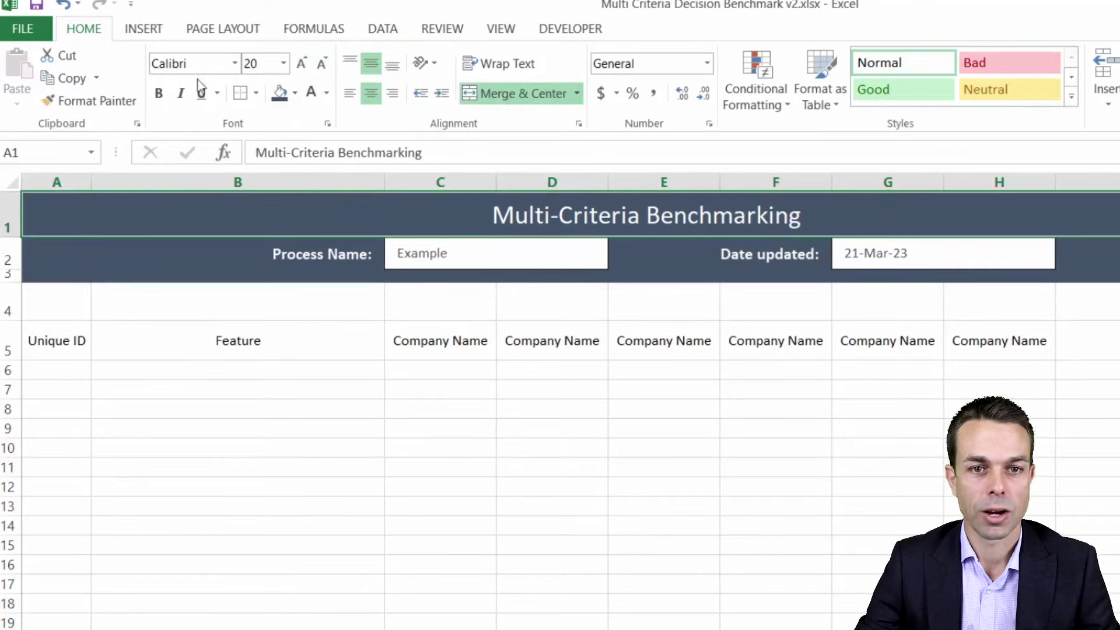
Italicise the title, fill A4:B4 dark and enter 'Rank' in B4
{"action": "key", "text": "ctrl+i"}
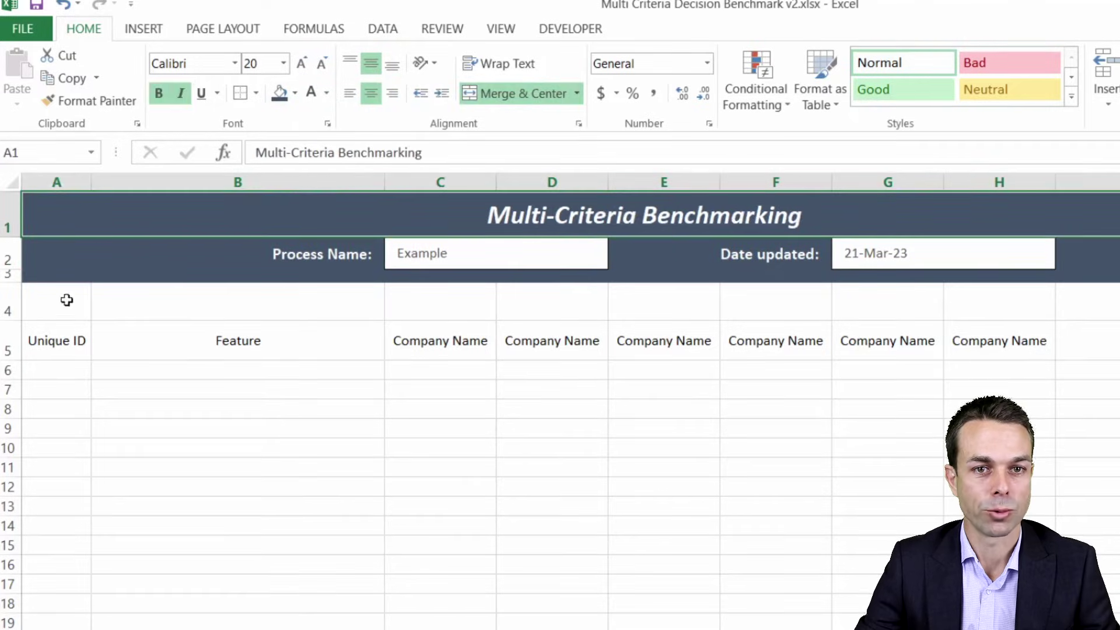
{"action": "left_click_drag", "start_coordinate": [67, 300], "coordinate": [327, 301]}
{"action": "left_click", "coordinate": [280, 93]}
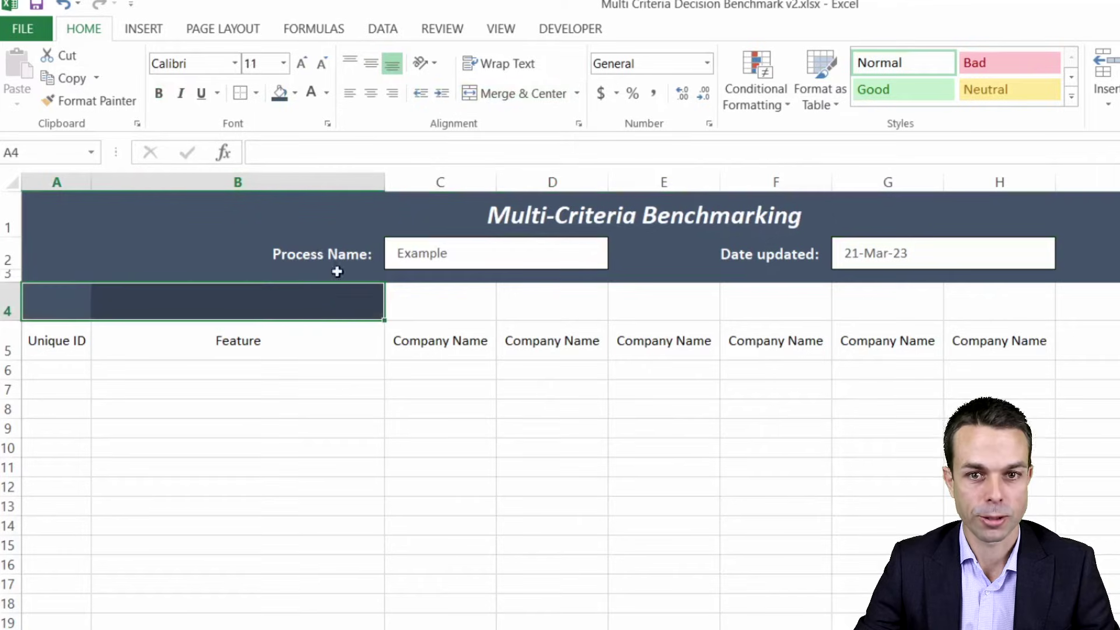
{"action": "left_click", "coordinate": [337, 302]}
{"action": "type", "text": "Rank"}
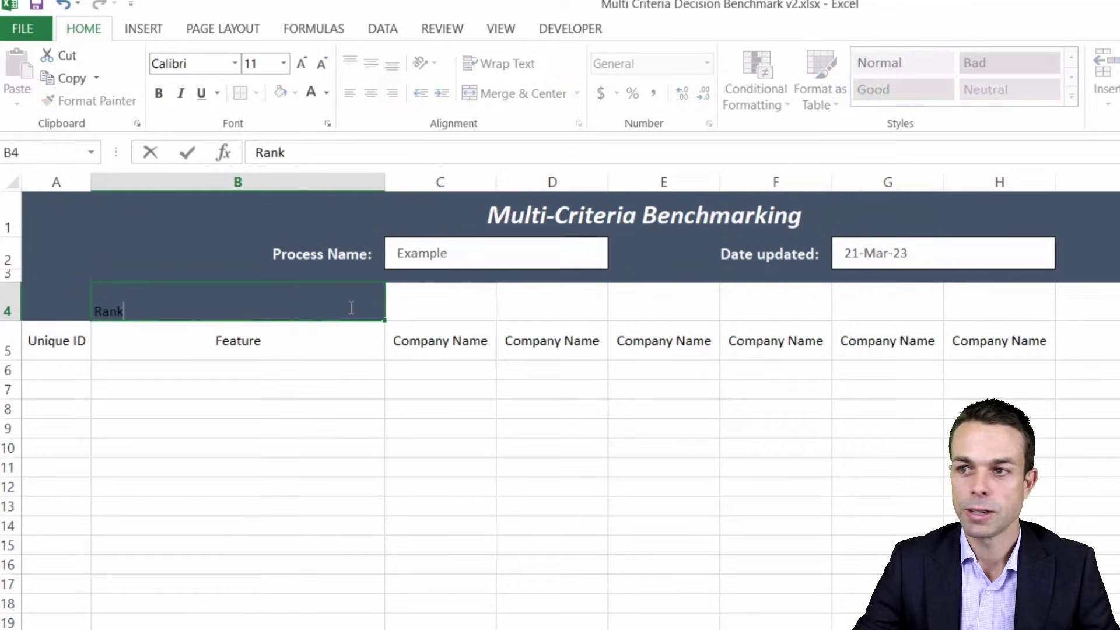
{"action": "key", "text": "Return"}
Make Rank right- and middle-aligned, indented, bold and size 12
{"action": "left_click", "coordinate": [350, 307]}
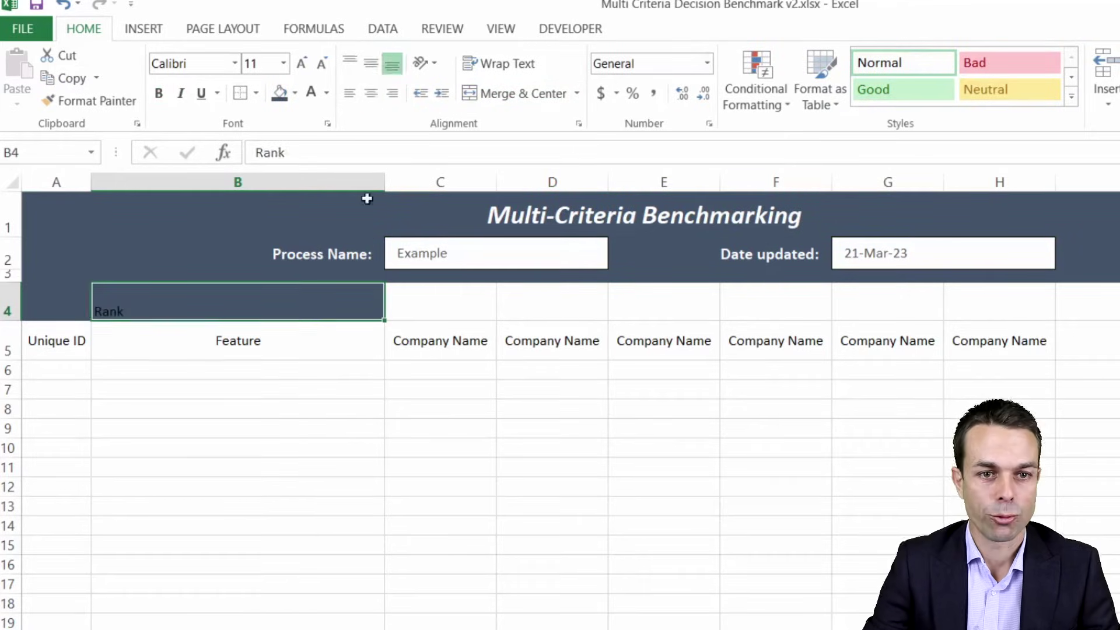
{"action": "left_click", "coordinate": [370, 94]}
{"action": "left_click", "coordinate": [392, 93]}
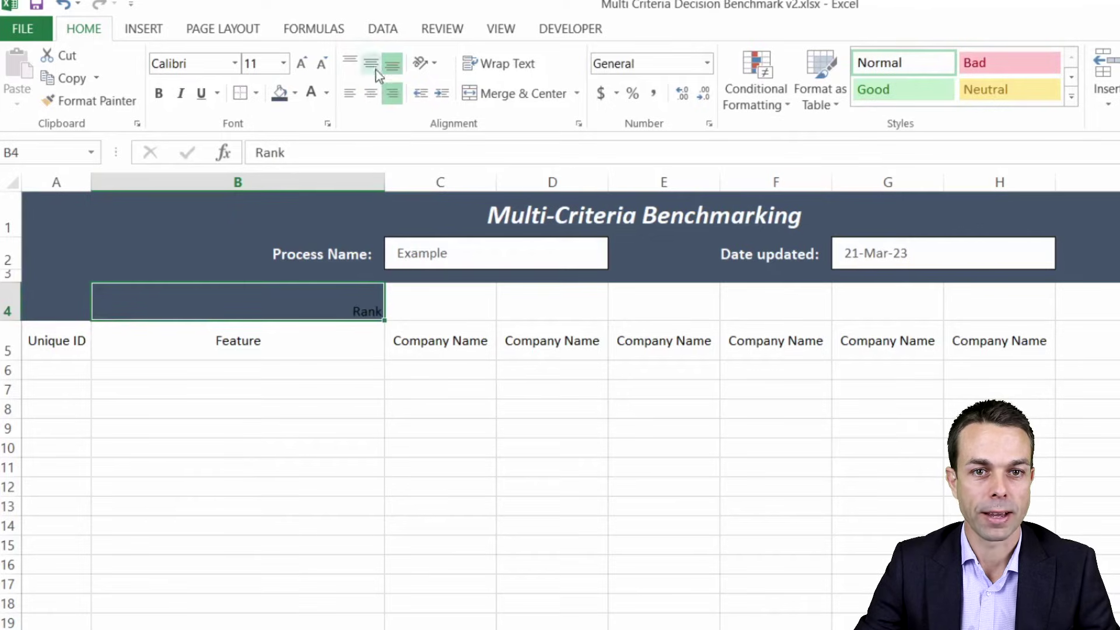
{"action": "left_click", "coordinate": [370, 63]}
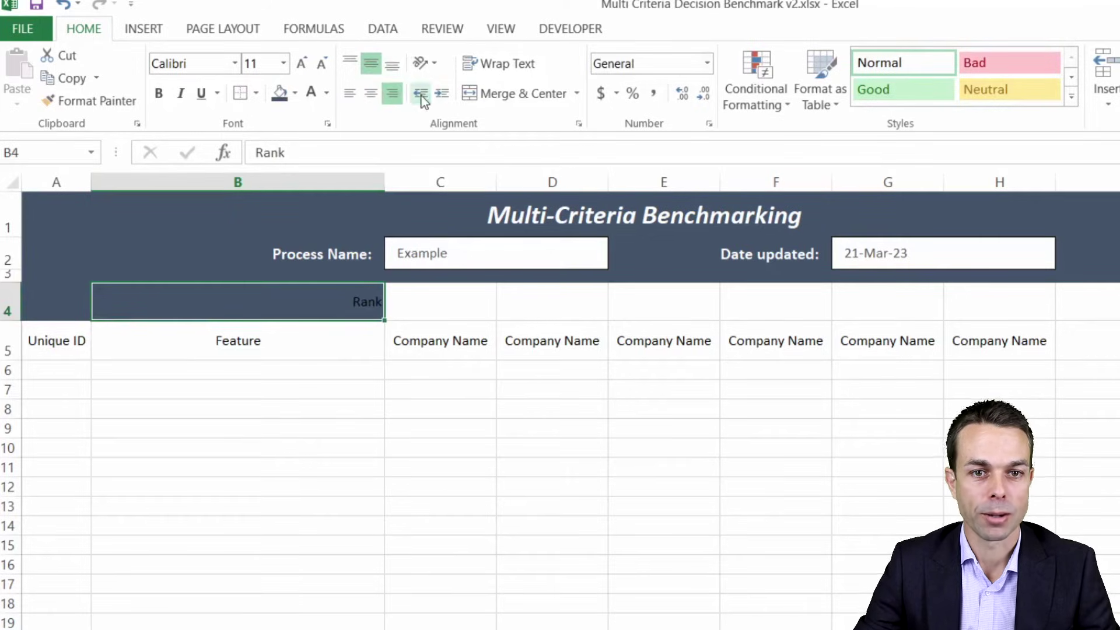
{"action": "left_click", "coordinate": [441, 93]}
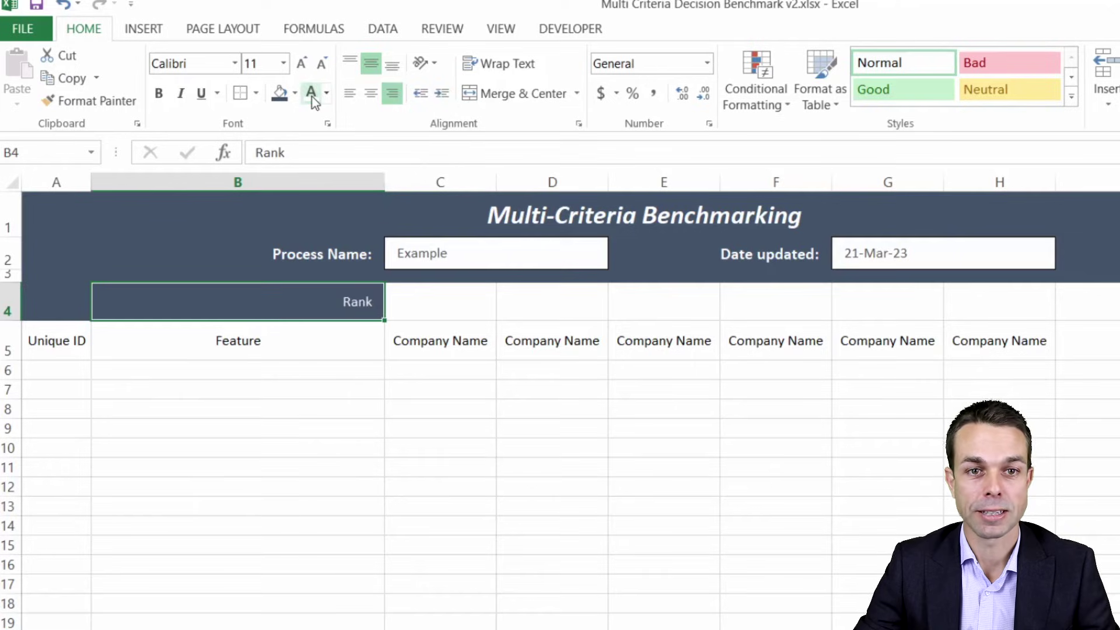
{"action": "key", "text": "ctrl+b"}
{"action": "left_click", "coordinate": [322, 64]}
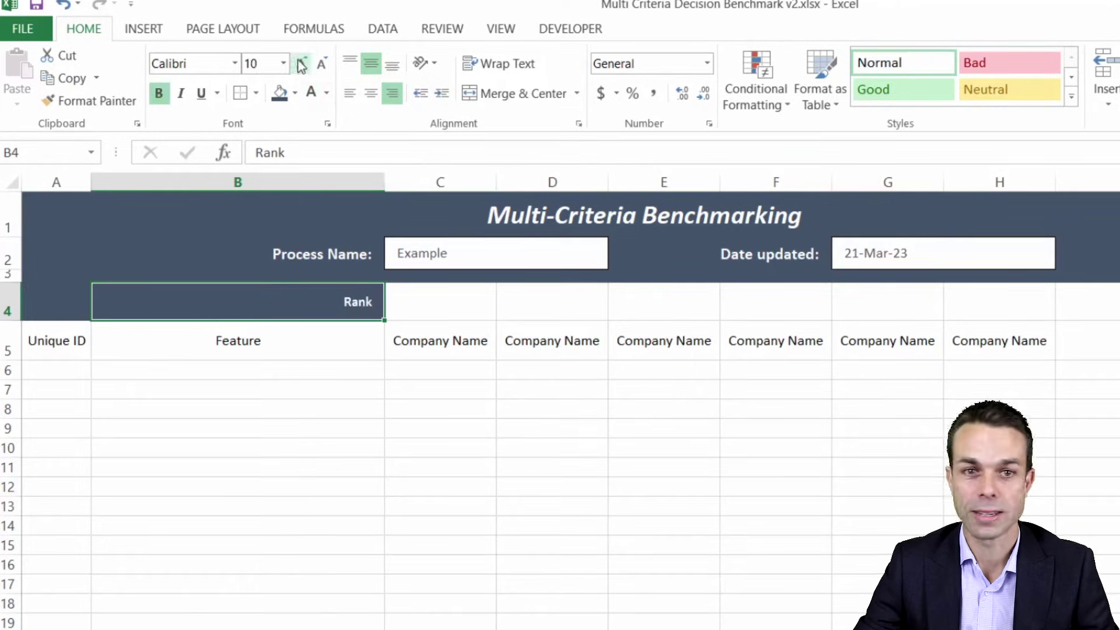
{"action": "left_click", "coordinate": [301, 63]}
{"action": "left_click", "coordinate": [301, 63]}
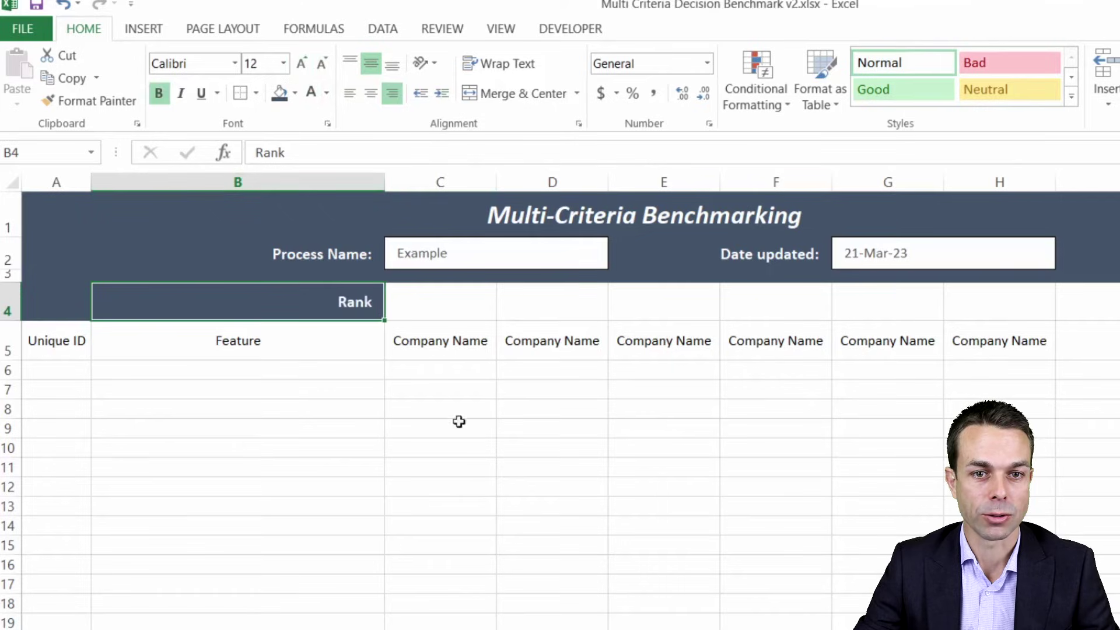
Fill C4:H4 light green and I4 dark blue-grey
{"action": "left_click_drag", "start_coordinate": [444, 306], "coordinate": [989, 295]}
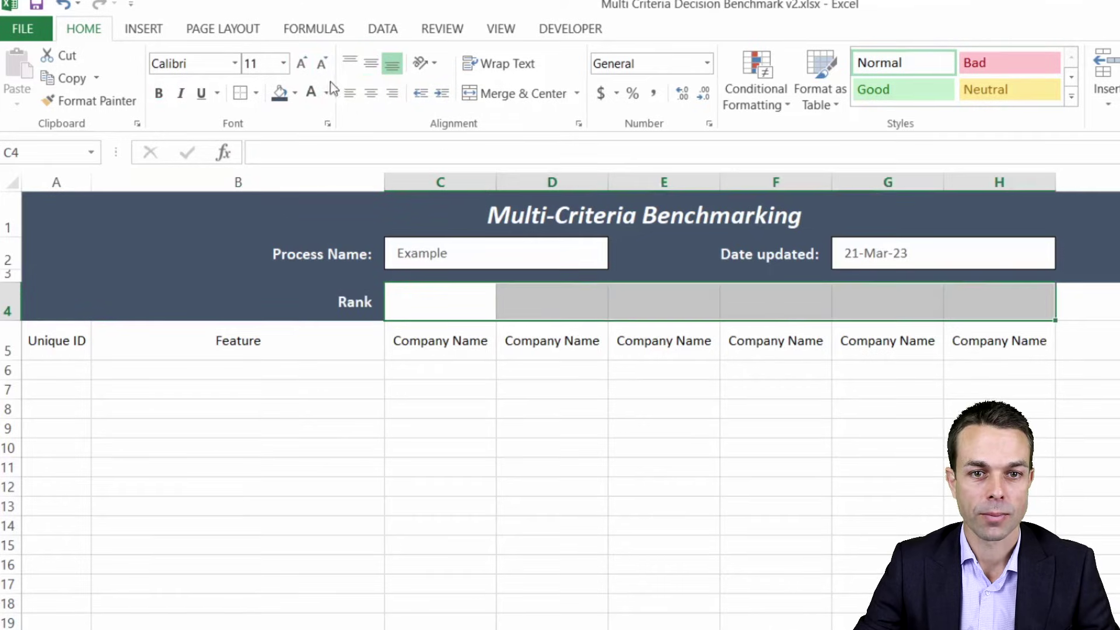
{"action": "left_click", "coordinate": [295, 93]}
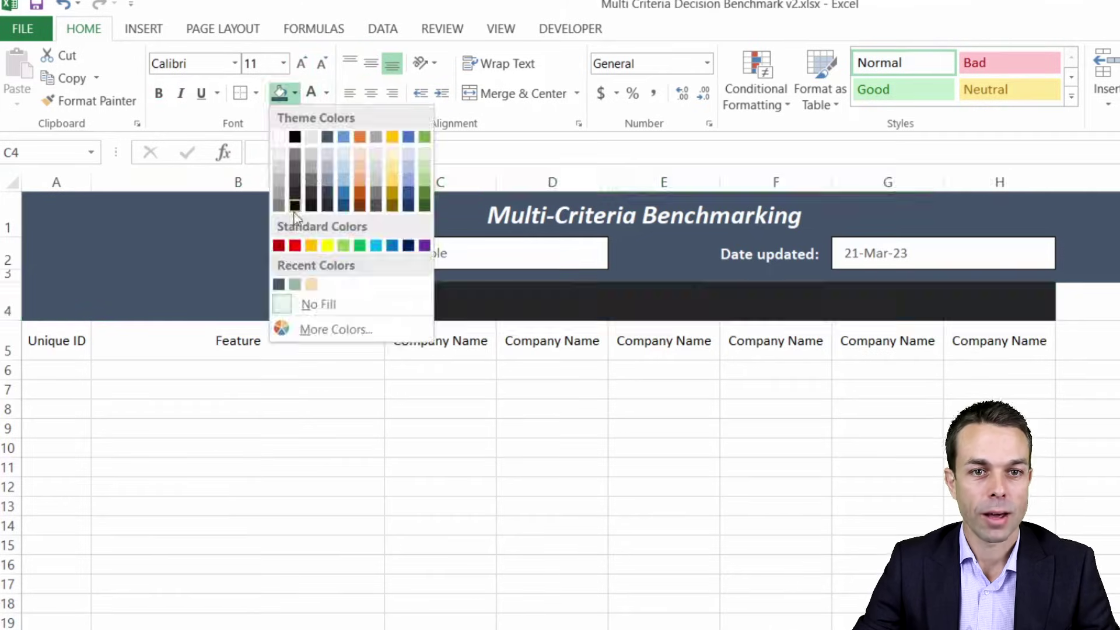
{"action": "left_click", "coordinate": [295, 285]}
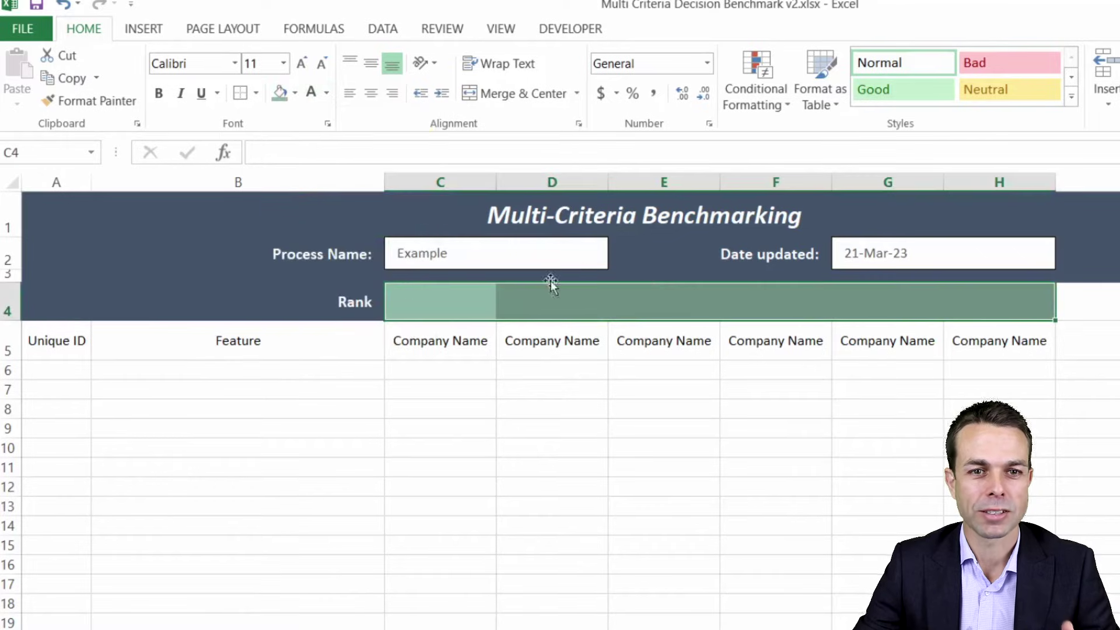
{"action": "left_click", "coordinate": [674, 309]}
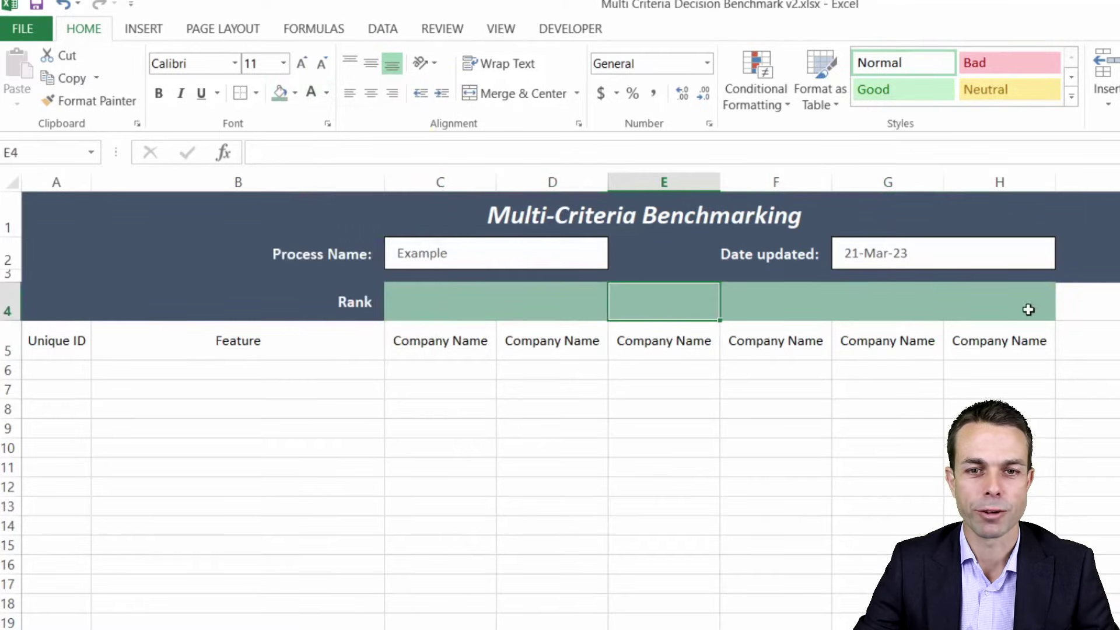
{"action": "left_click", "coordinate": [1085, 301]}
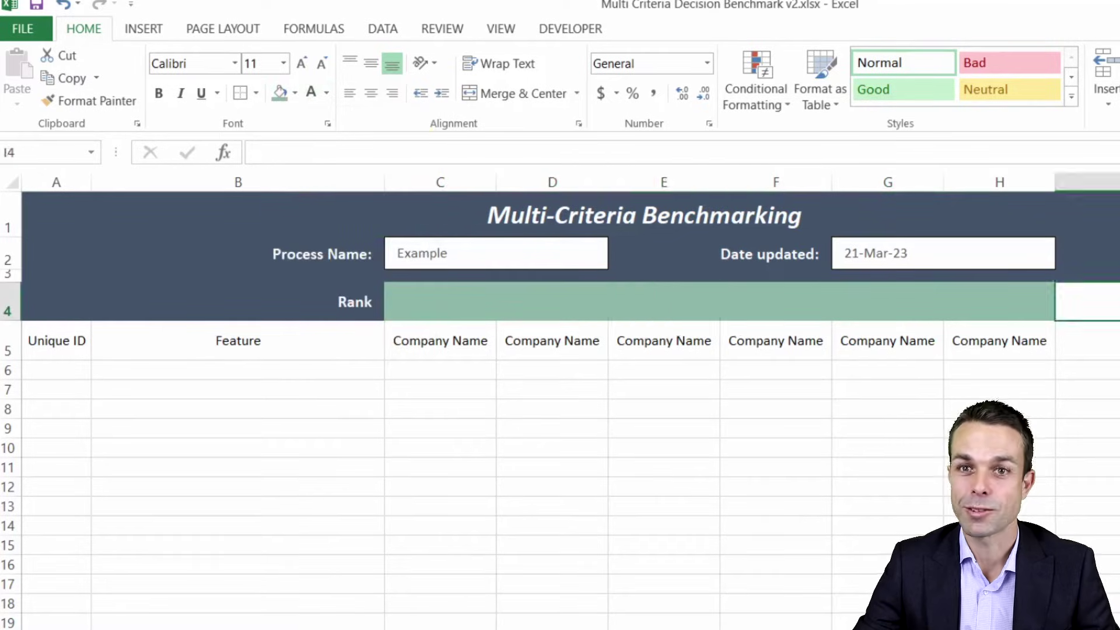
{"action": "left_click", "coordinate": [295, 94]}
{"action": "left_click", "coordinate": [327, 137]}
Give the Unique ID to Notes headers a dark grey fill with bold white 12-point text
{"action": "left_click", "coordinate": [29, 338]}
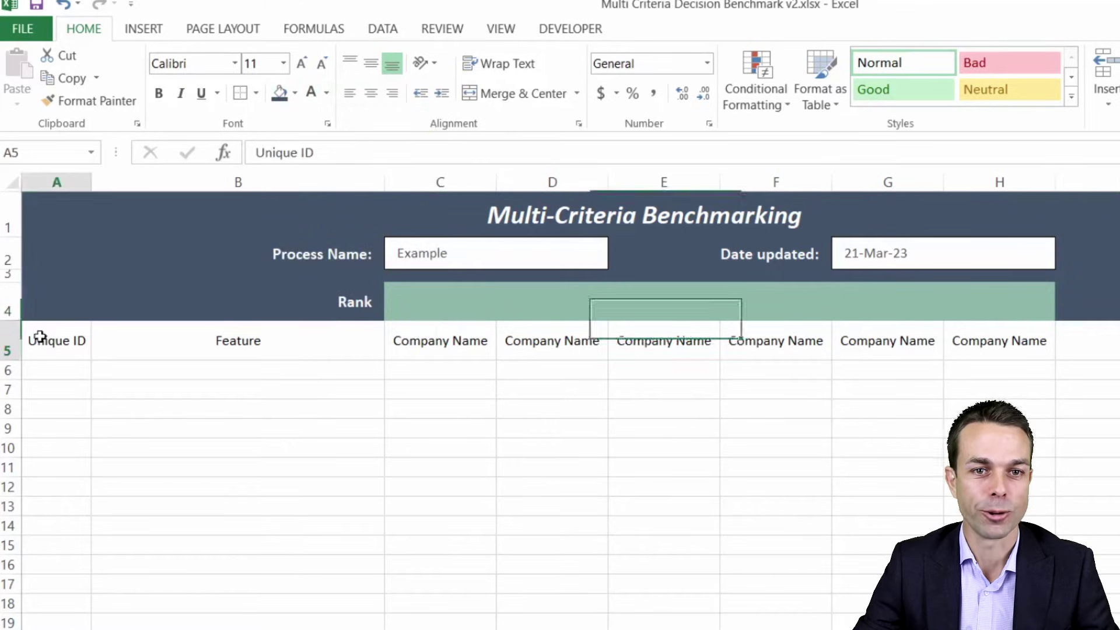
{"action": "key", "text": "ctrl+shift+Right"}
{"action": "left_click", "coordinate": [295, 93]}
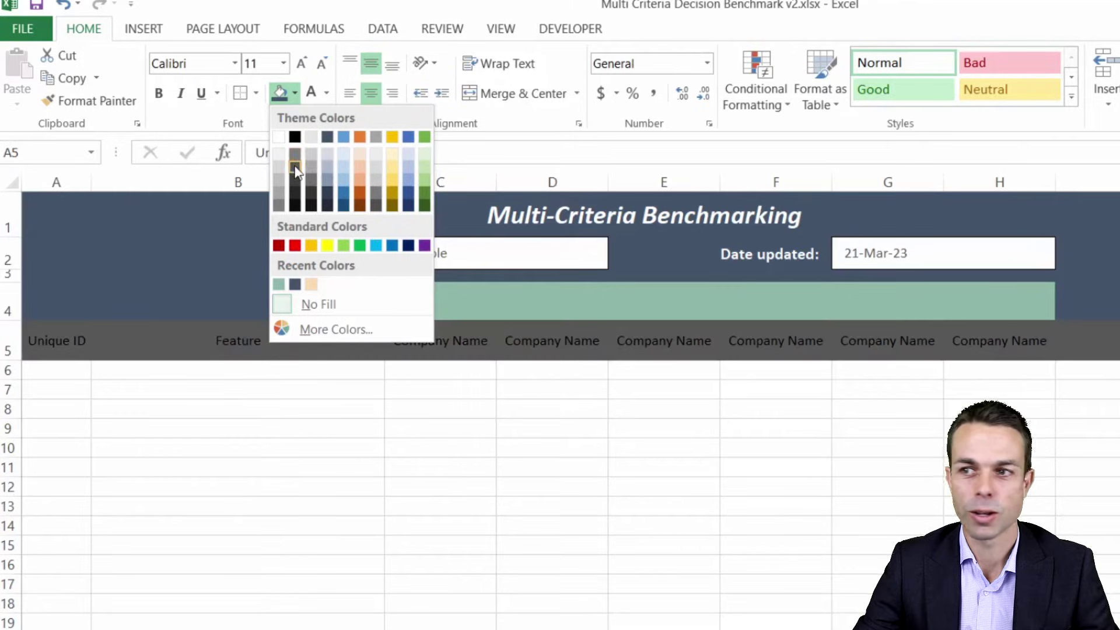
{"action": "left_click", "coordinate": [295, 169]}
{"action": "left_click", "coordinate": [311, 92]}
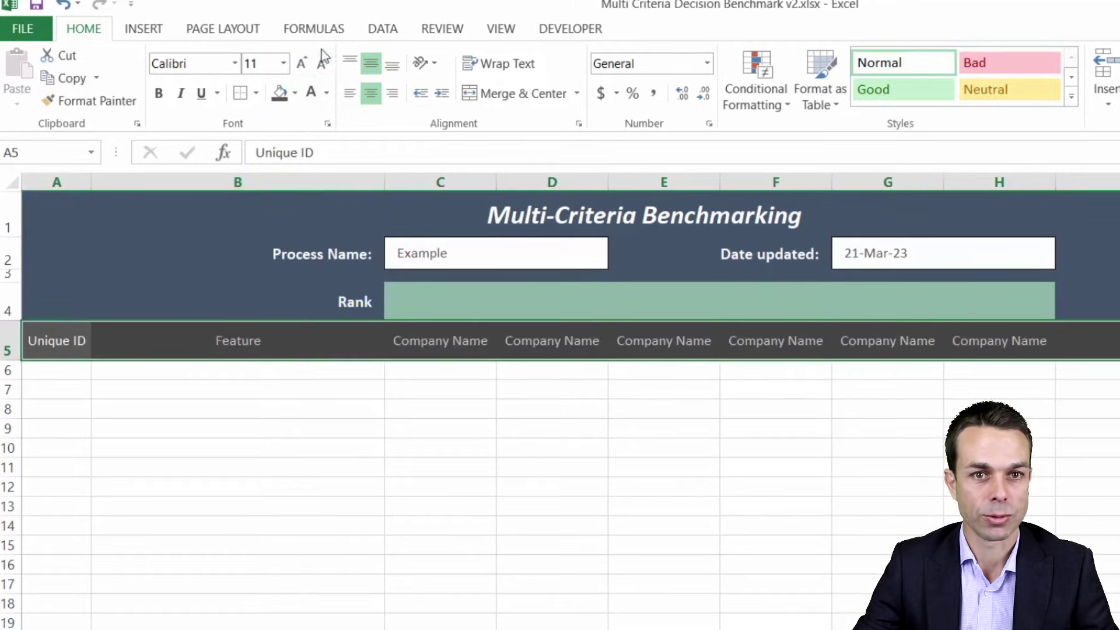
{"action": "left_click", "coordinate": [301, 64]}
{"action": "key", "text": "ctrl+b"}
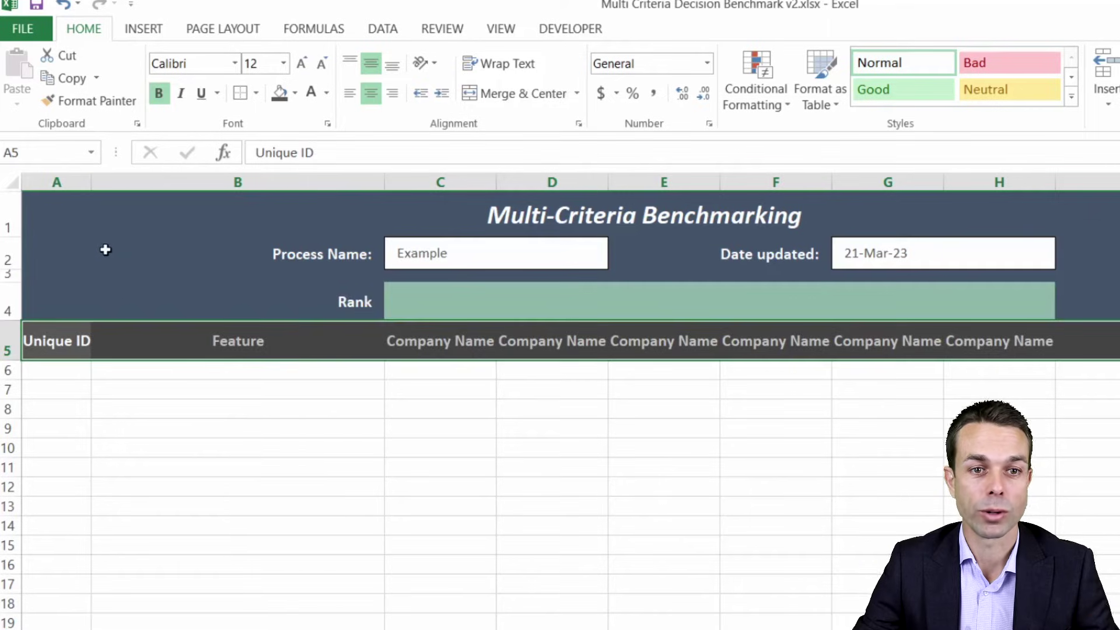
{"action": "left_click", "coordinate": [78, 212]}
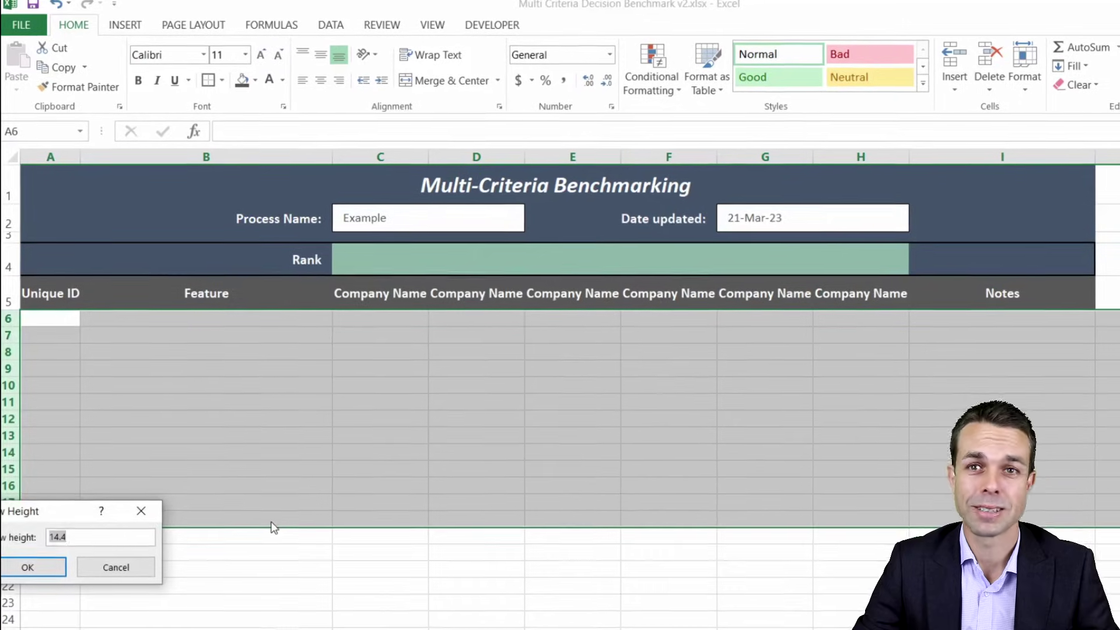
Set the height of the data rows from row 6 onward to 20
{"action": "type", "text": "20"}
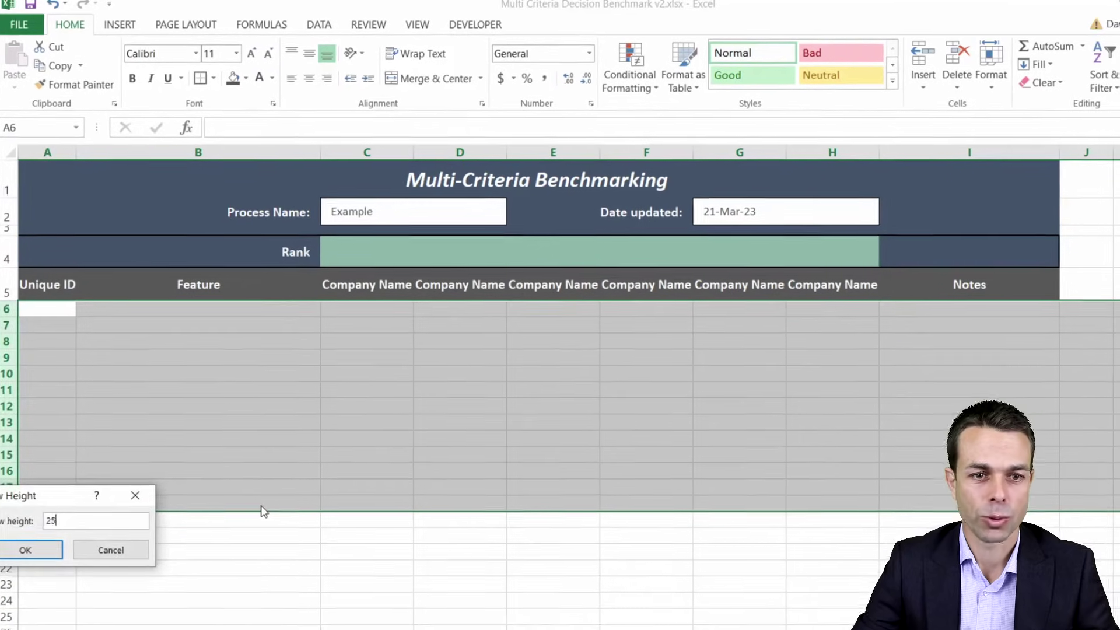
{"action": "key", "text": "Return"}
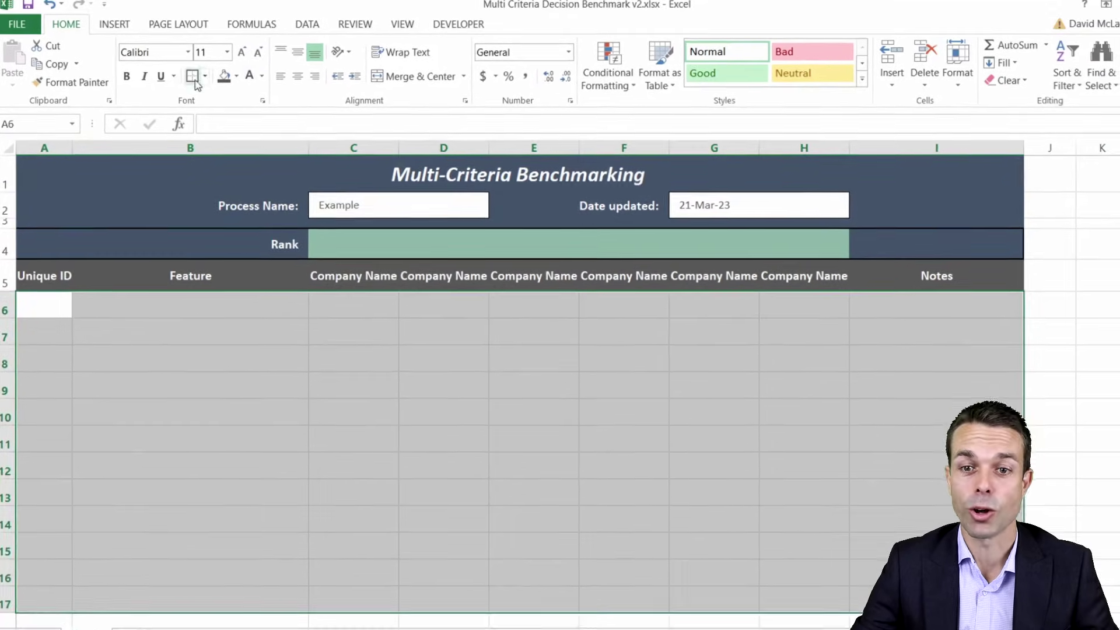
{"action": "left_click", "coordinate": [546, 374]}
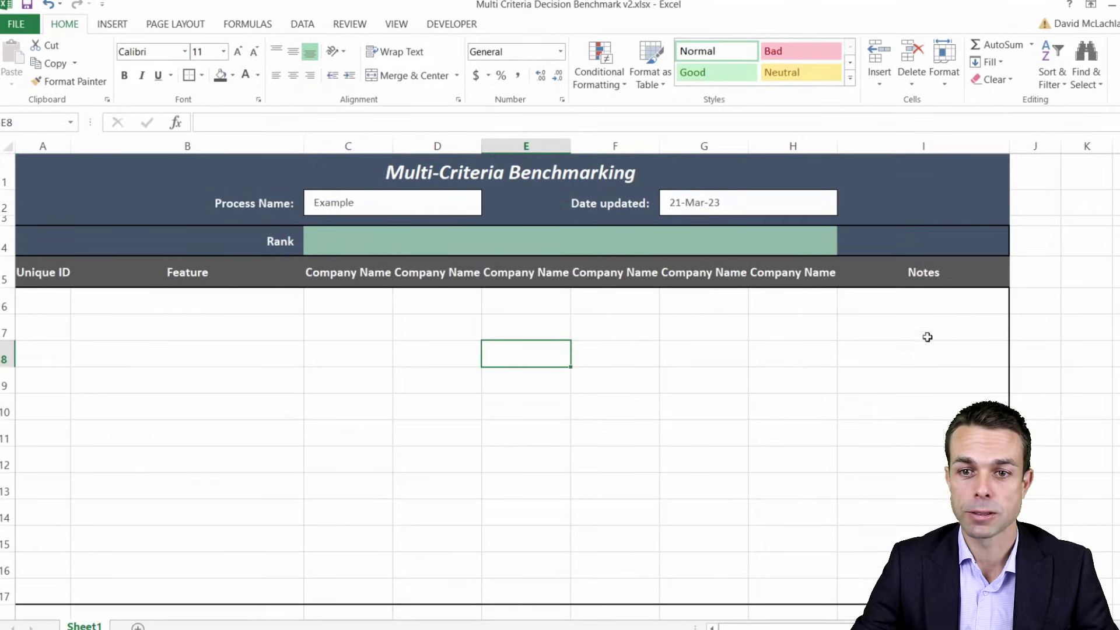
Put an outside border around the Notes column range I5:I17
{"action": "left_click", "coordinate": [903, 263]}
{"action": "left_click", "coordinate": [902, 236]}
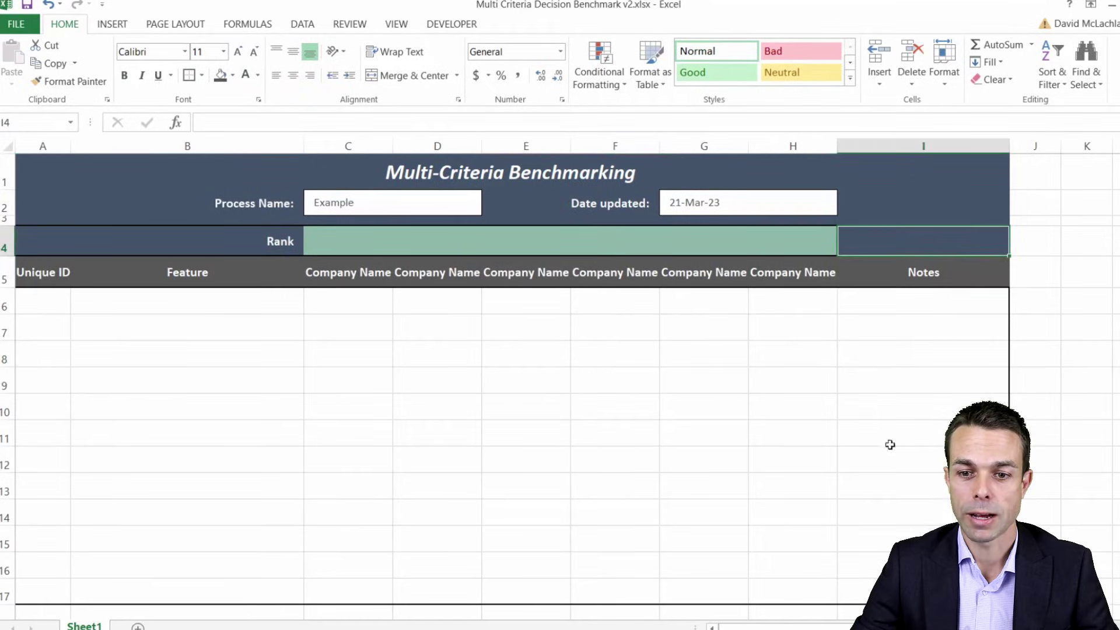
{"action": "left_click_drag", "start_coordinate": [902, 245], "coordinate": [890, 487]}
{"action": "left_click", "coordinate": [877, 313]}
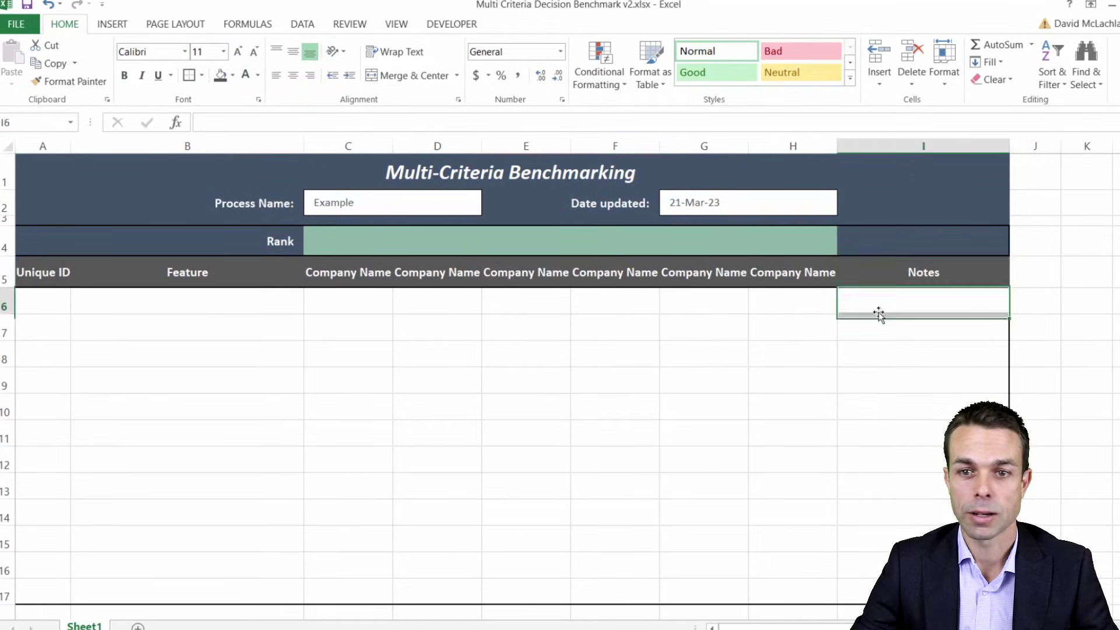
{"action": "left_click", "coordinate": [867, 262]}
{"action": "left_click", "coordinate": [827, 509], "text": "shift"}
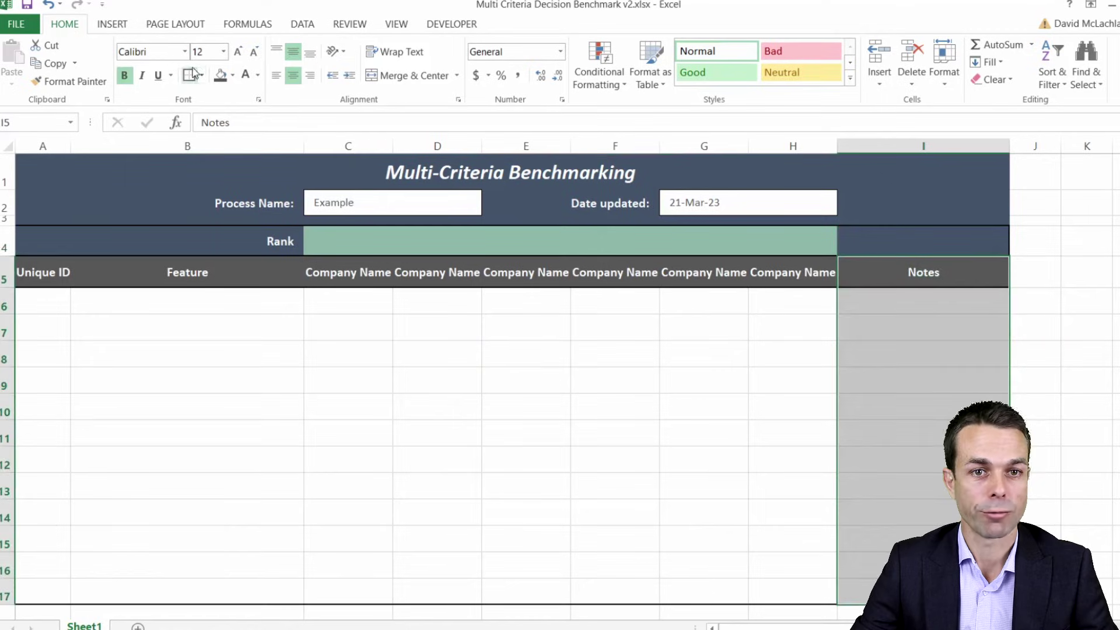
{"action": "left_click", "coordinate": [356, 363]}
Try All Borders on A5:B17, then undo it
{"action": "left_click", "coordinate": [43, 272]}
{"action": "left_click", "coordinate": [263, 590], "text": "shift"}
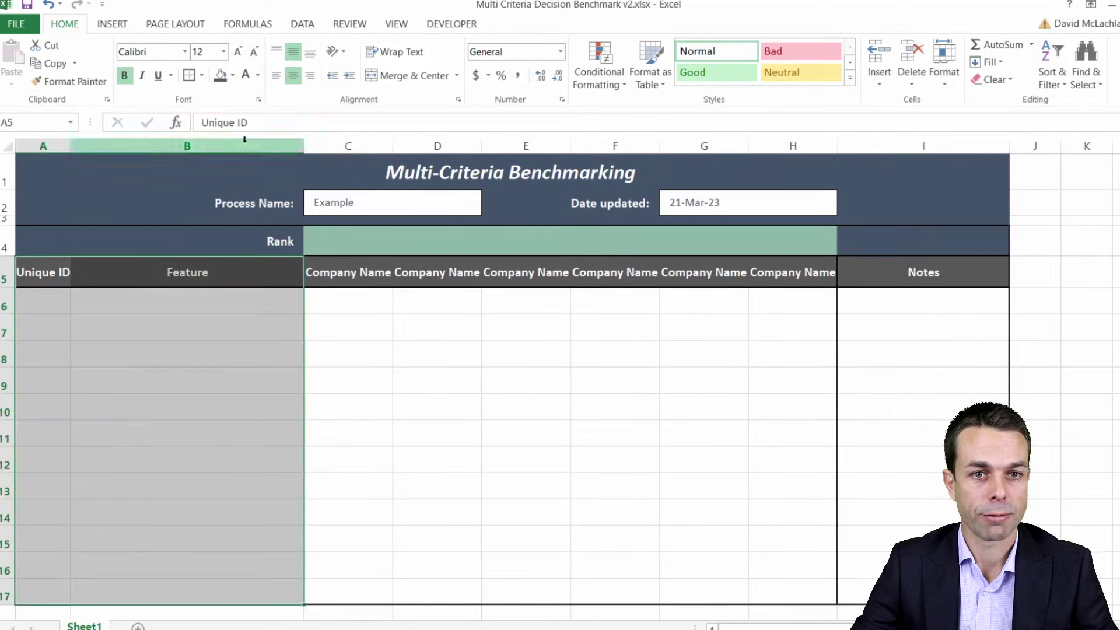
{"action": "left_click", "coordinate": [204, 81]}
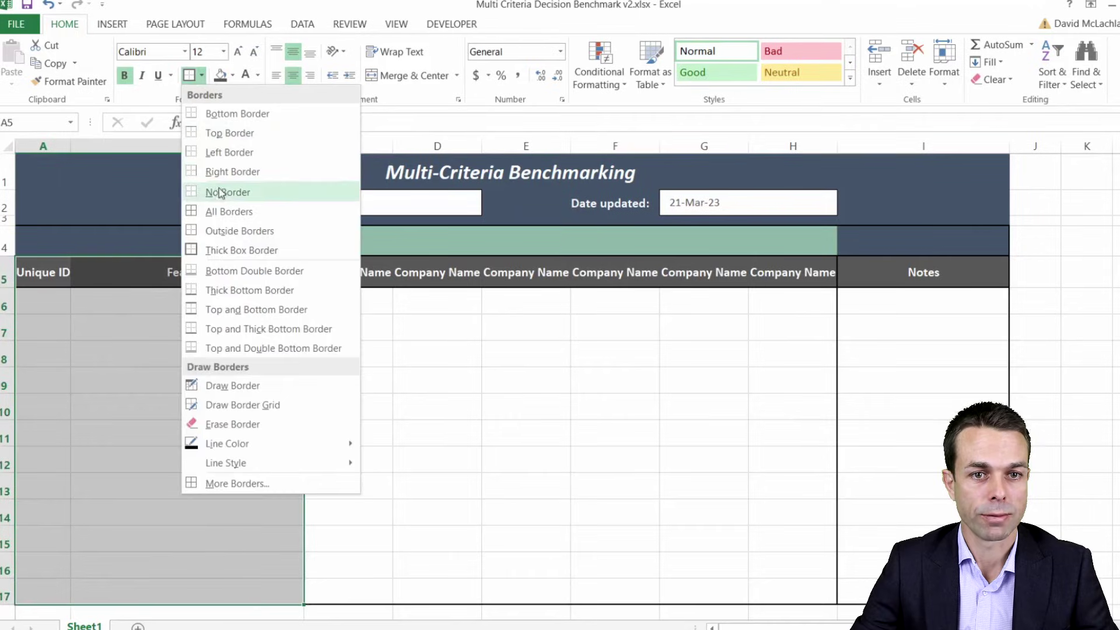
{"action": "left_click", "coordinate": [227, 204]}
{"action": "left_click", "coordinate": [359, 418]}
{"action": "key", "text": "ctrl+z"}
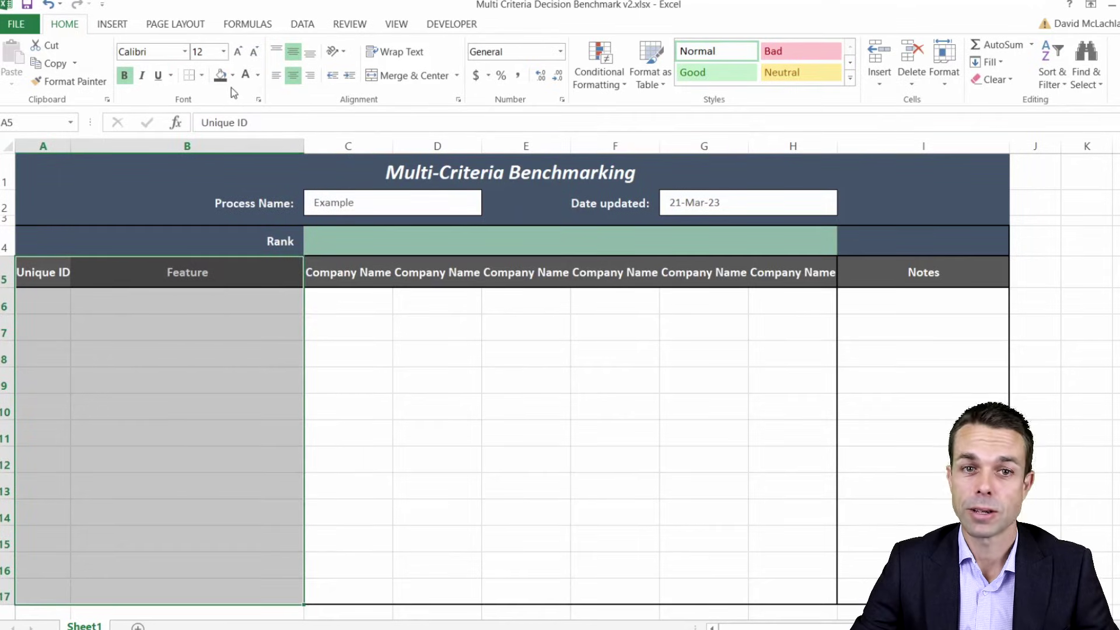
Apply dotted inside borders to A5:B17 through More Borders
{"action": "left_click", "coordinate": [202, 76]}
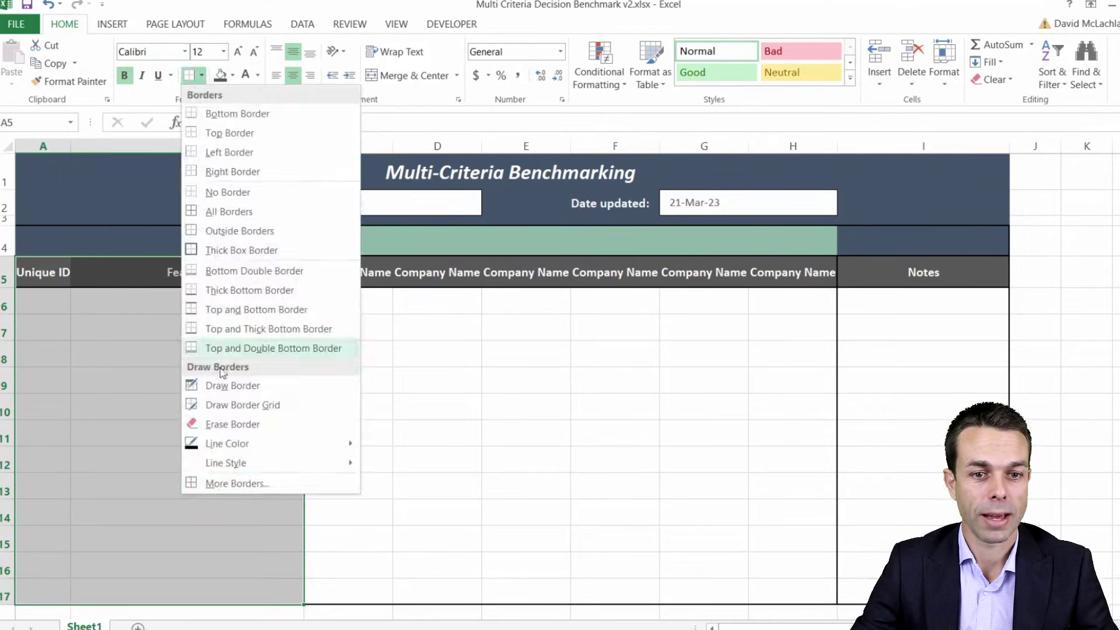
{"action": "left_click", "coordinate": [233, 484]}
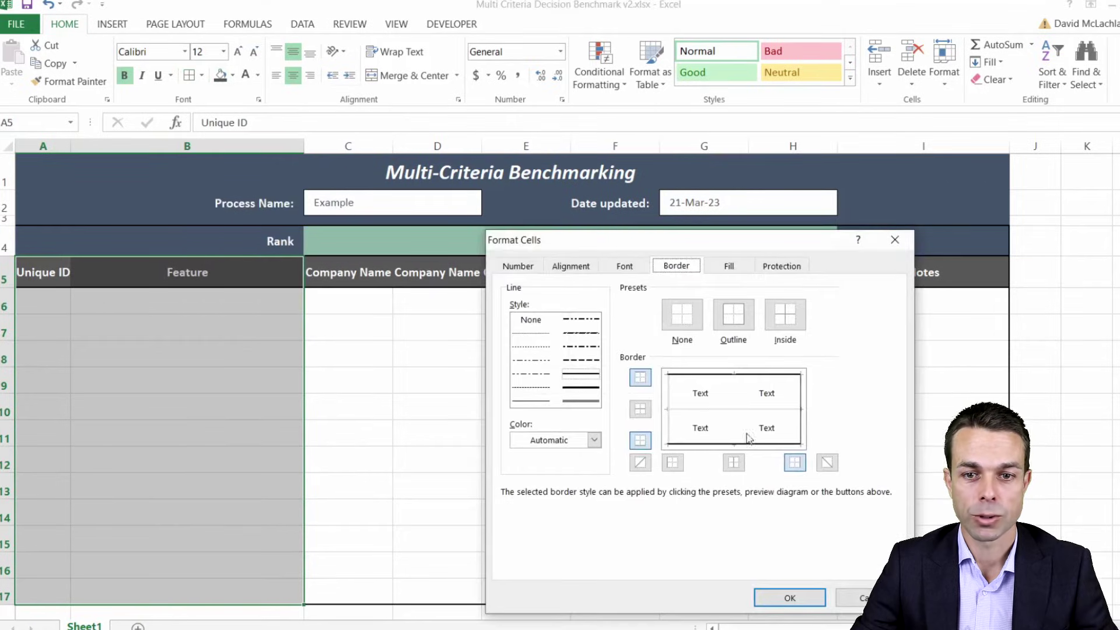
{"action": "left_click", "coordinate": [531, 347]}
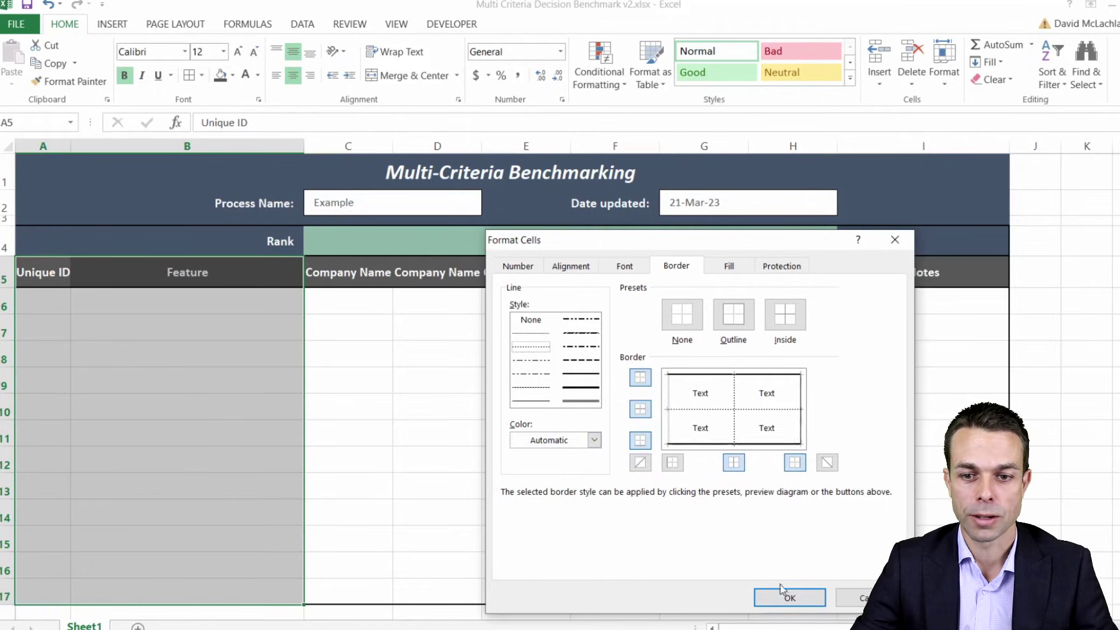
{"action": "left_click", "coordinate": [789, 599]}
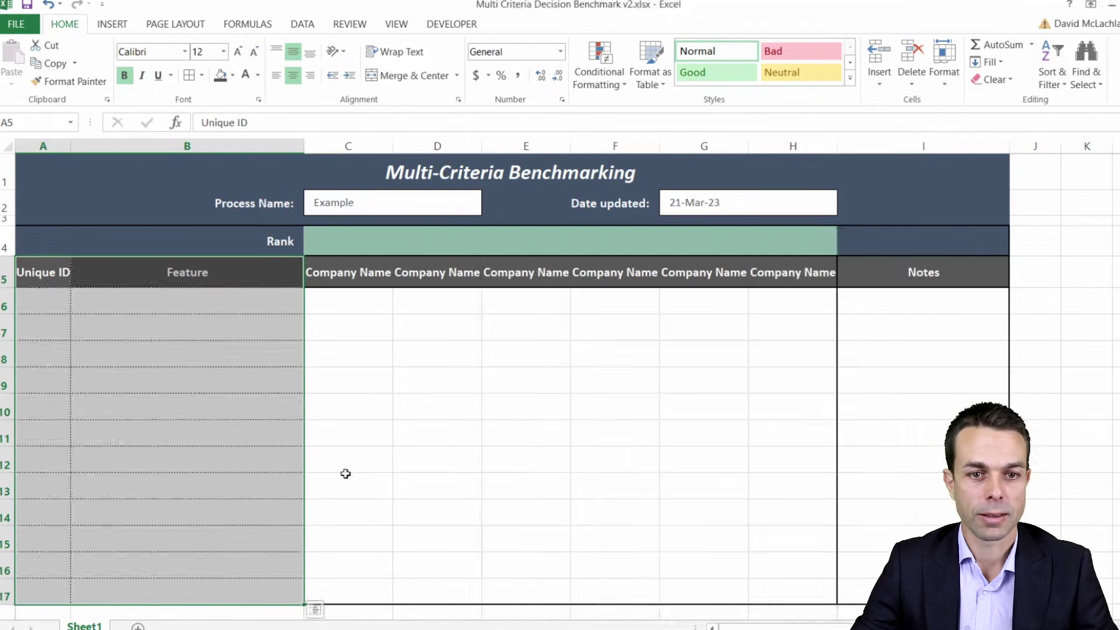
{"action": "left_click", "coordinate": [196, 425]}
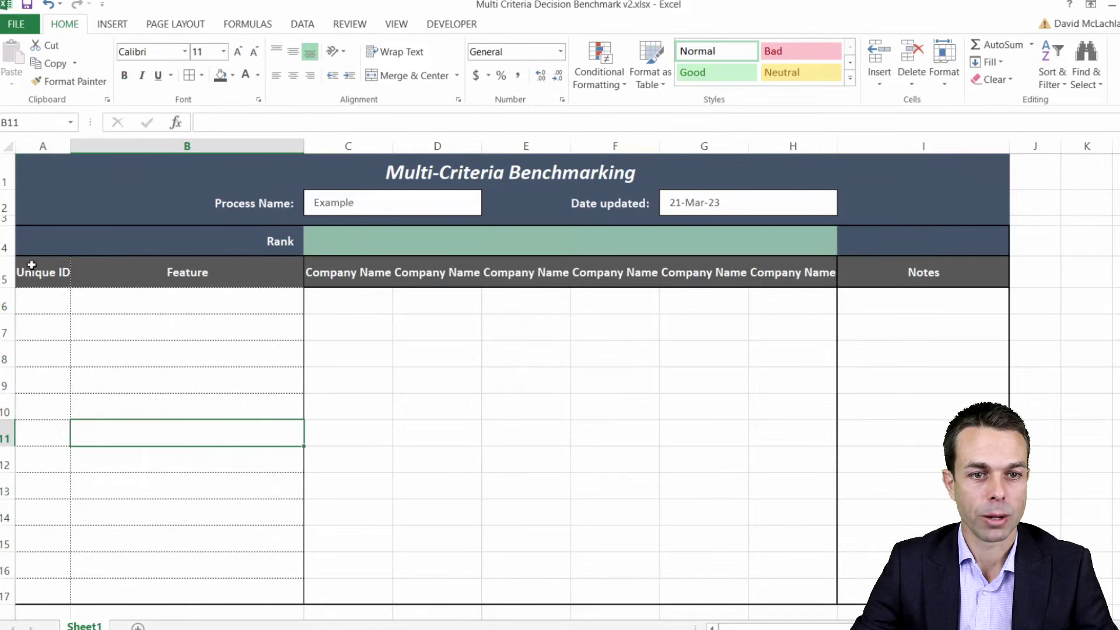
Turn on Wrap text for A5:I17 so each Company Name header wraps onto two lines
{"action": "left_click_drag", "start_coordinate": [37, 272], "coordinate": [910, 592]}
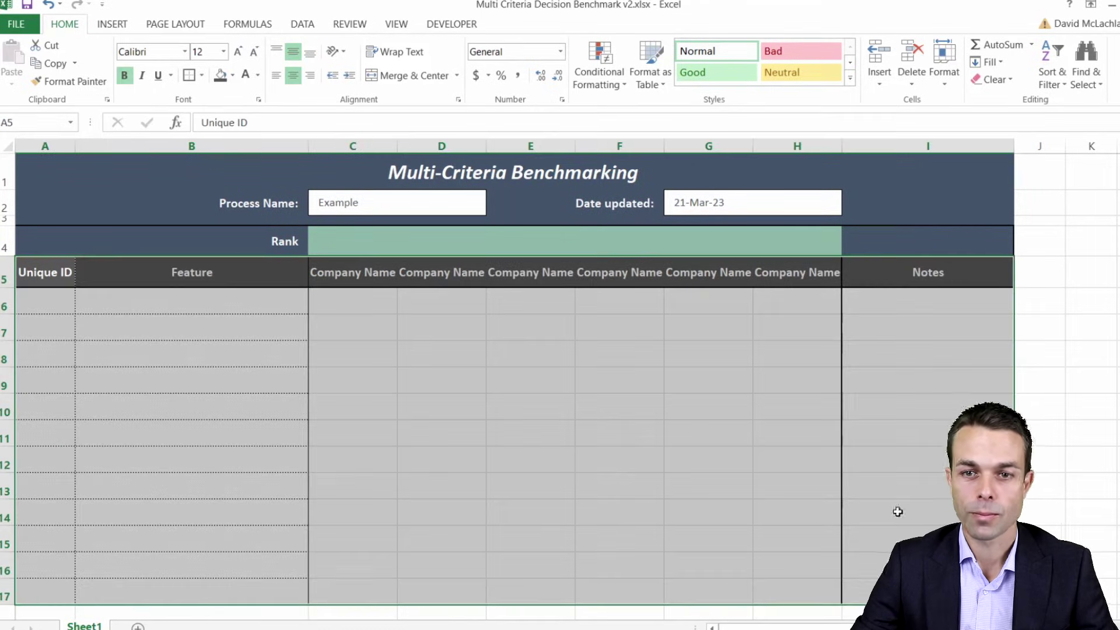
{"action": "right_click", "coordinate": [391, 315]}
{"action": "left_click", "coordinate": [458, 566]}
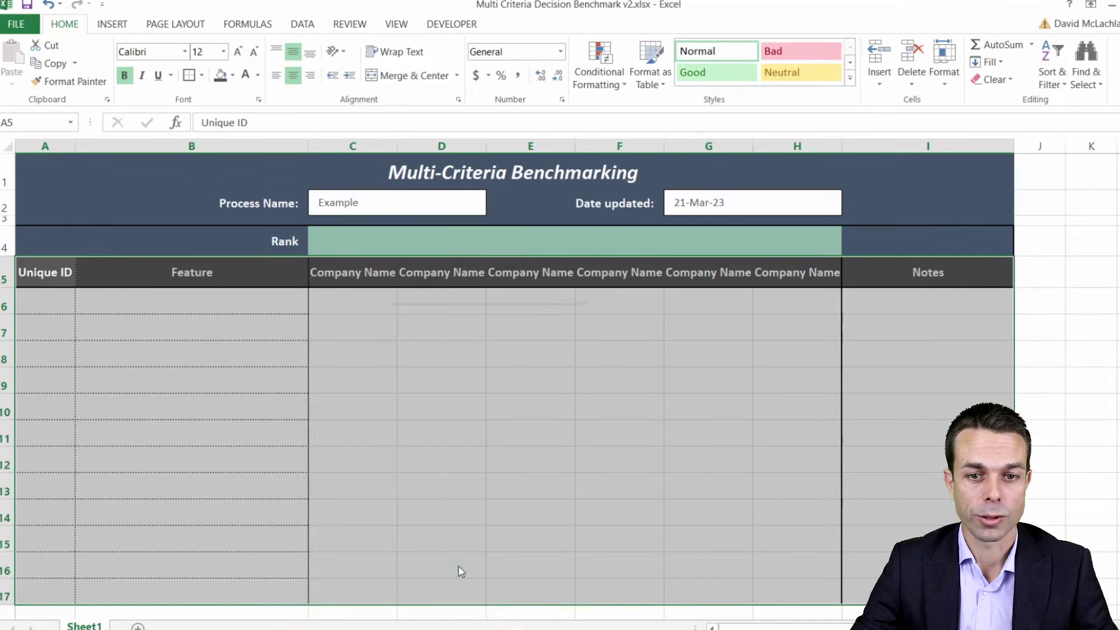
{"action": "left_click", "coordinate": [330, 306]}
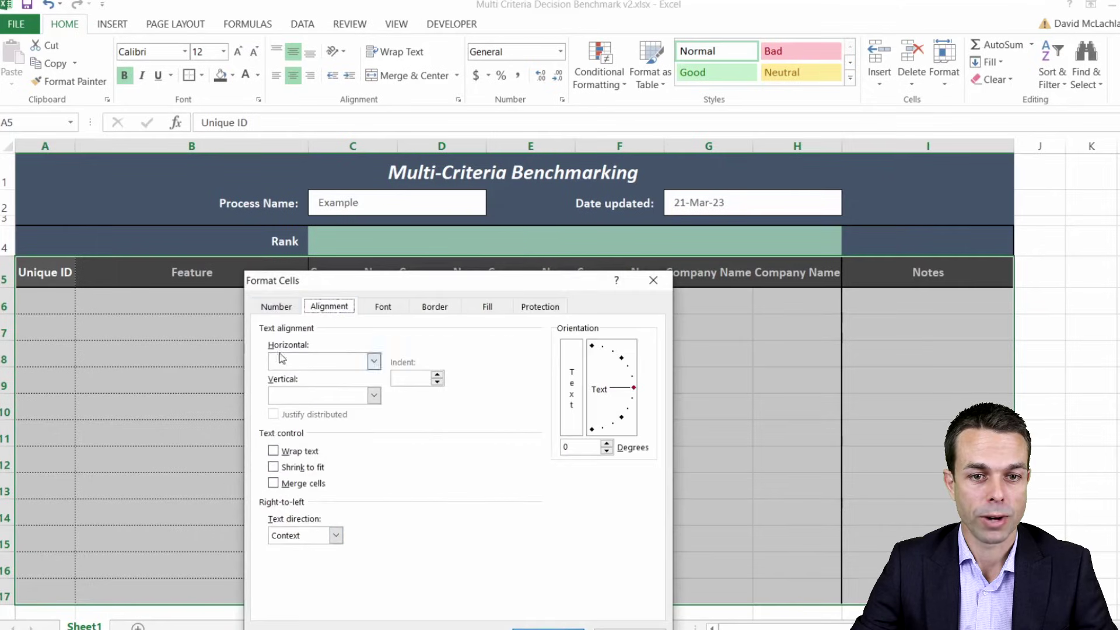
{"action": "left_click", "coordinate": [273, 451]}
{"action": "left_click", "coordinate": [548, 628]}
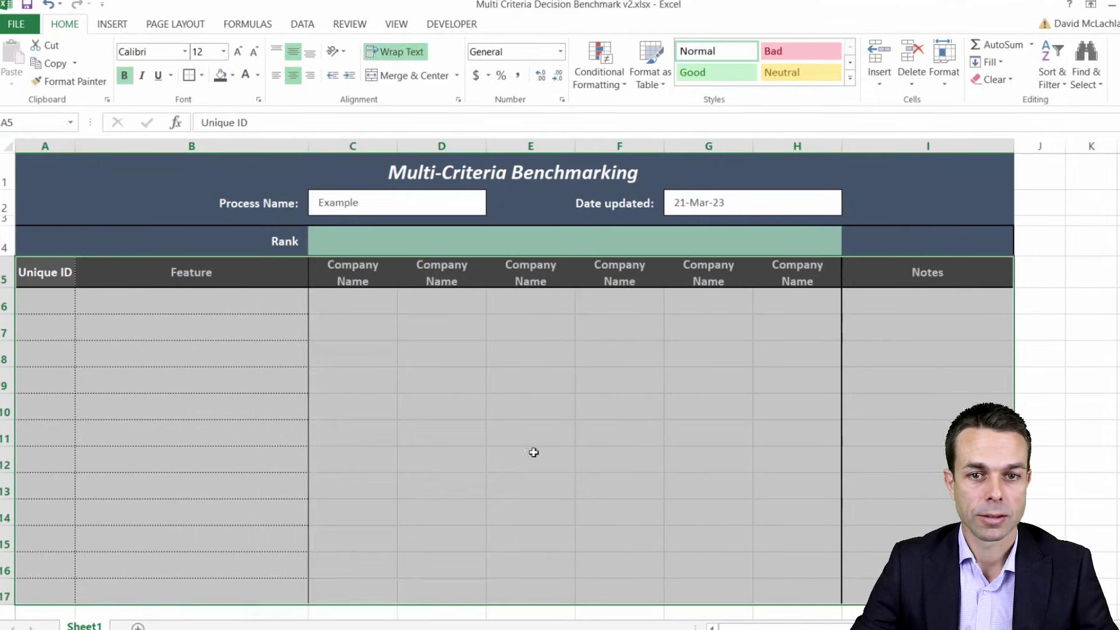
{"action": "left_click", "coordinate": [447, 426]}
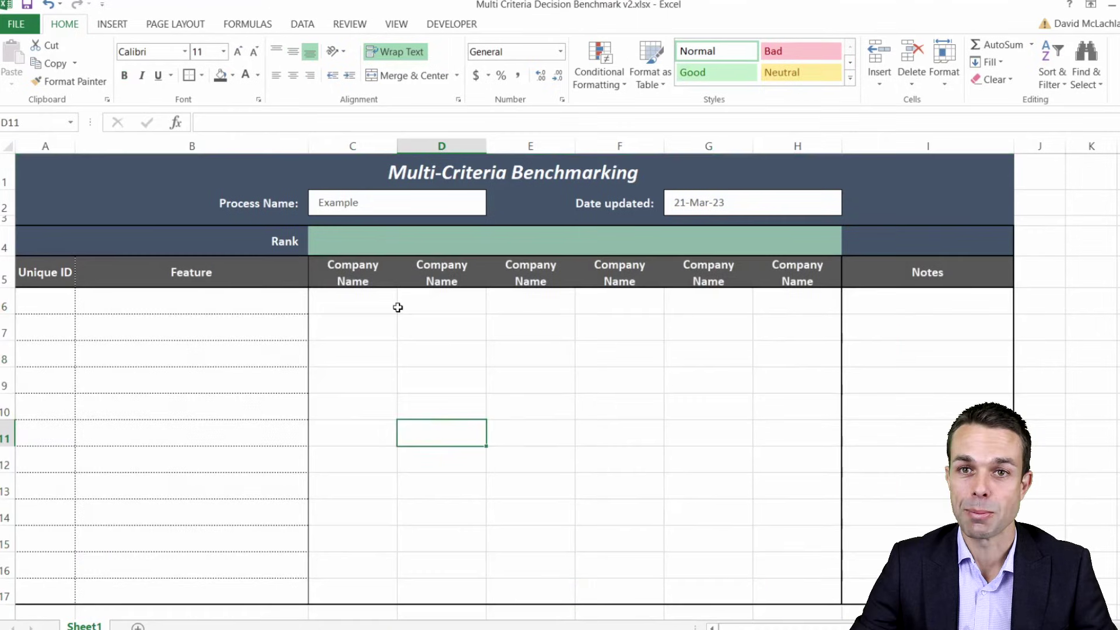
Apply dotted inner borders to the company columns C4:H17
{"action": "left_click", "coordinate": [356, 245]}
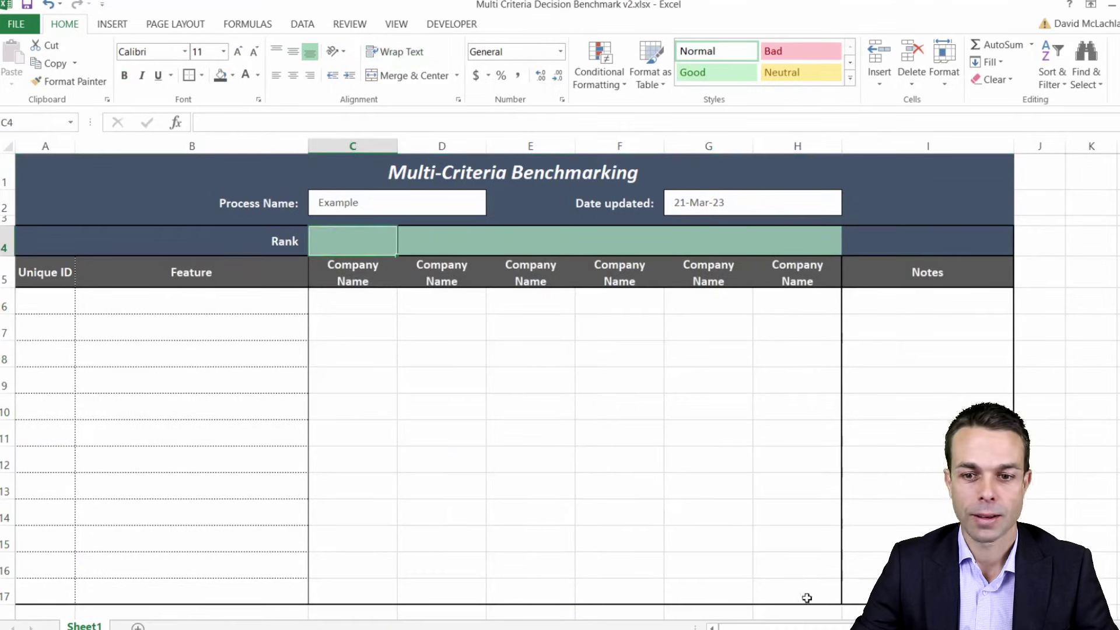
{"action": "left_click", "coordinate": [800, 598], "text": "shift"}
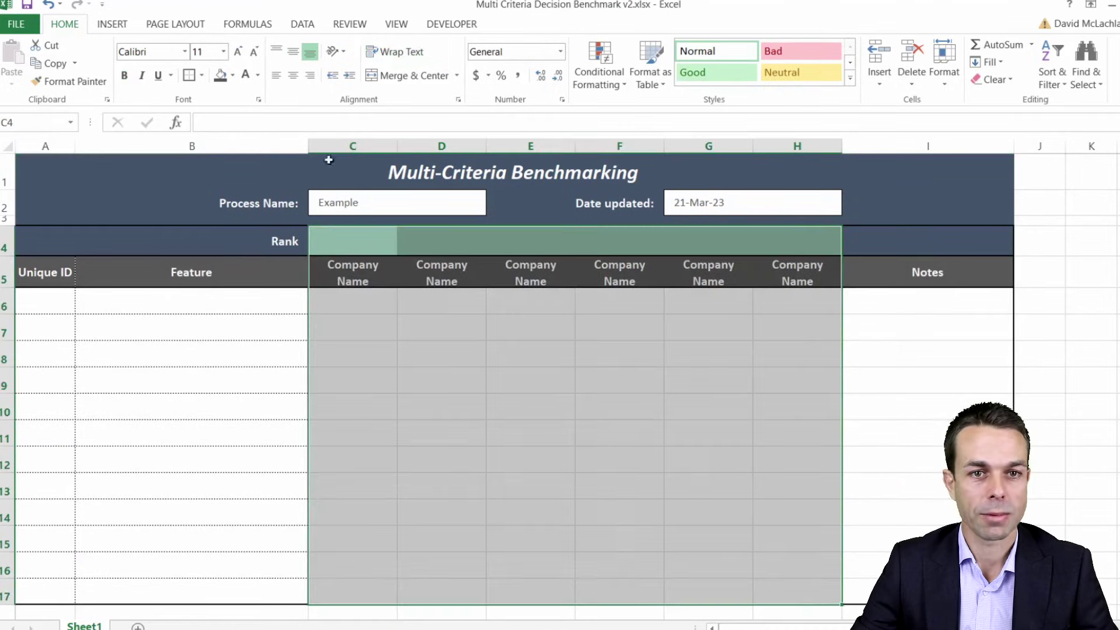
{"action": "left_click", "coordinate": [203, 75]}
{"action": "left_click", "coordinate": [234, 482]}
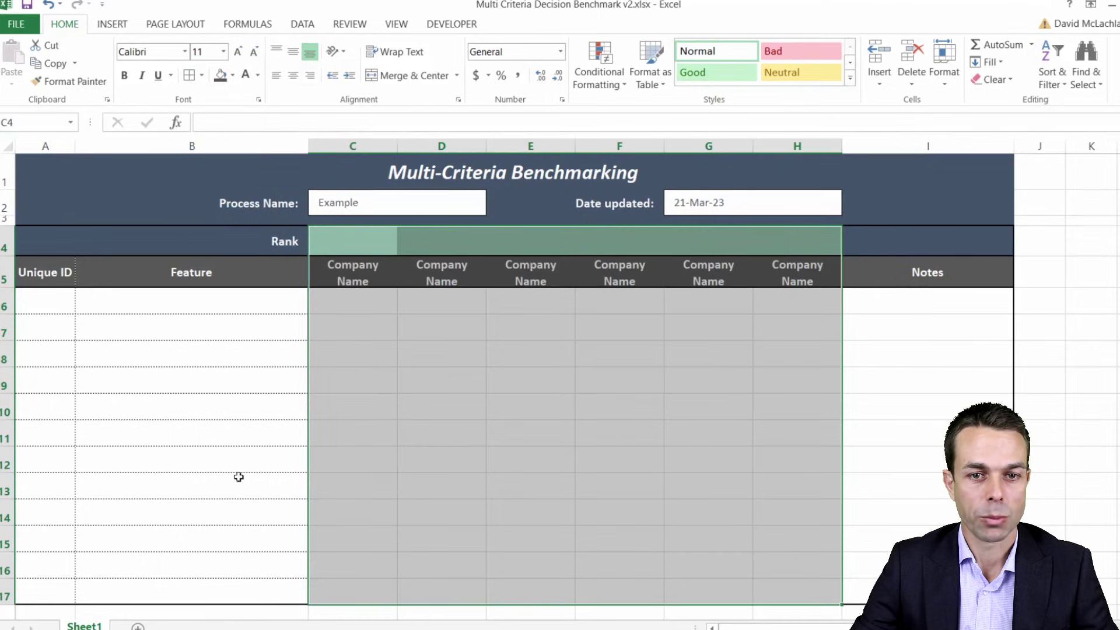
{"action": "left_click", "coordinate": [526, 349]}
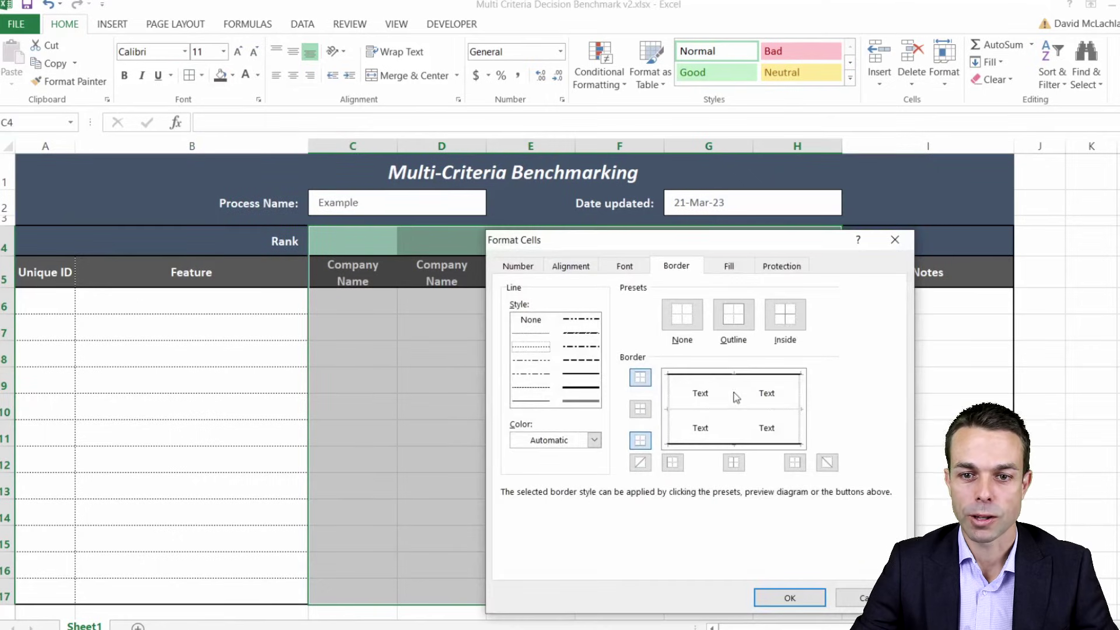
{"action": "left_click", "coordinate": [789, 596]}
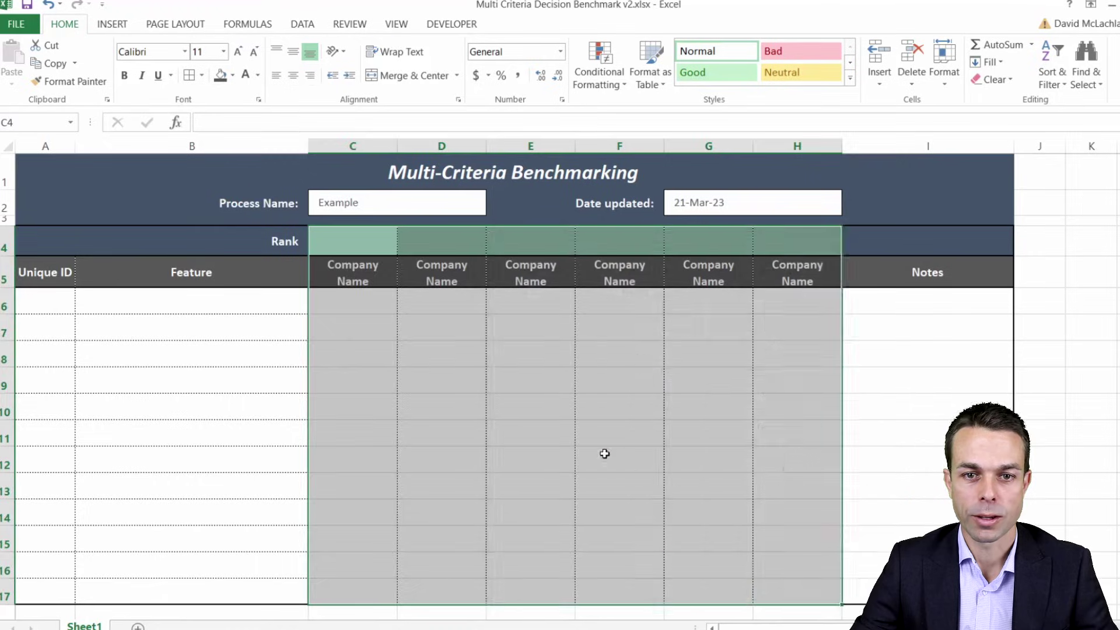
{"action": "left_click", "coordinate": [604, 454]}
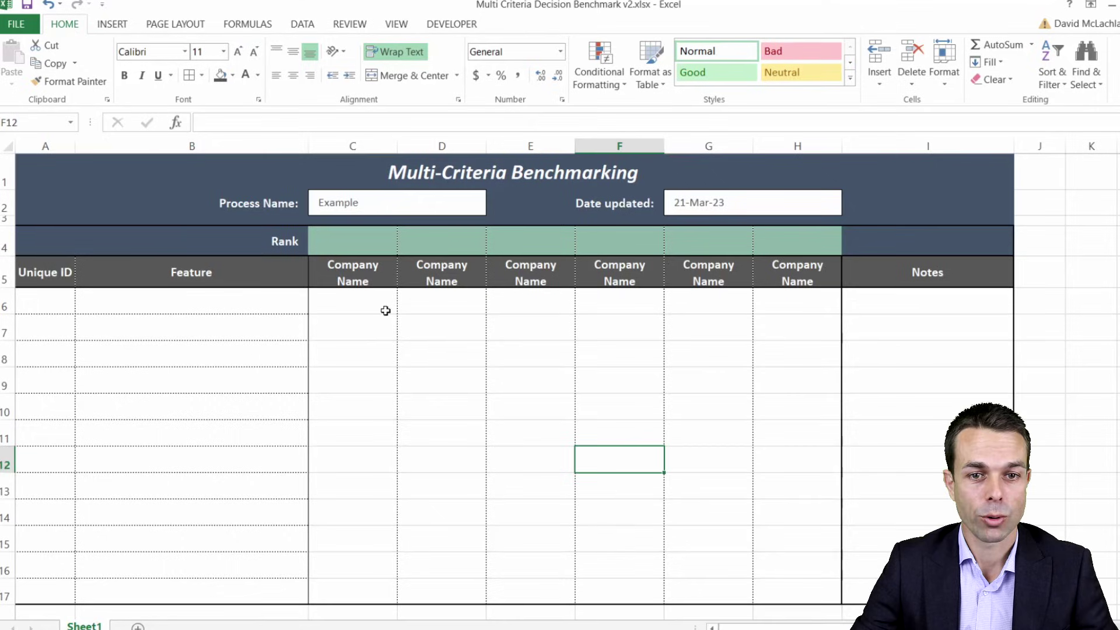
Add dotted inside horizontal borders between the rows of C6:I17
{"action": "left_click", "coordinate": [358, 301]}
{"action": "key", "text": "ctrl+shift+End"}
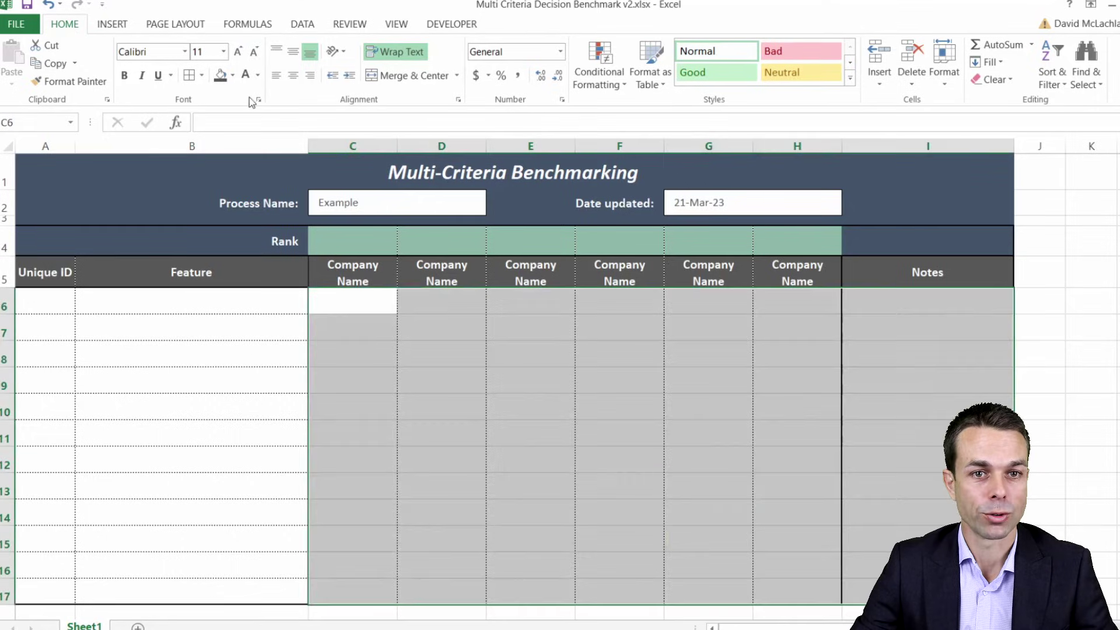
{"action": "left_click", "coordinate": [201, 74]}
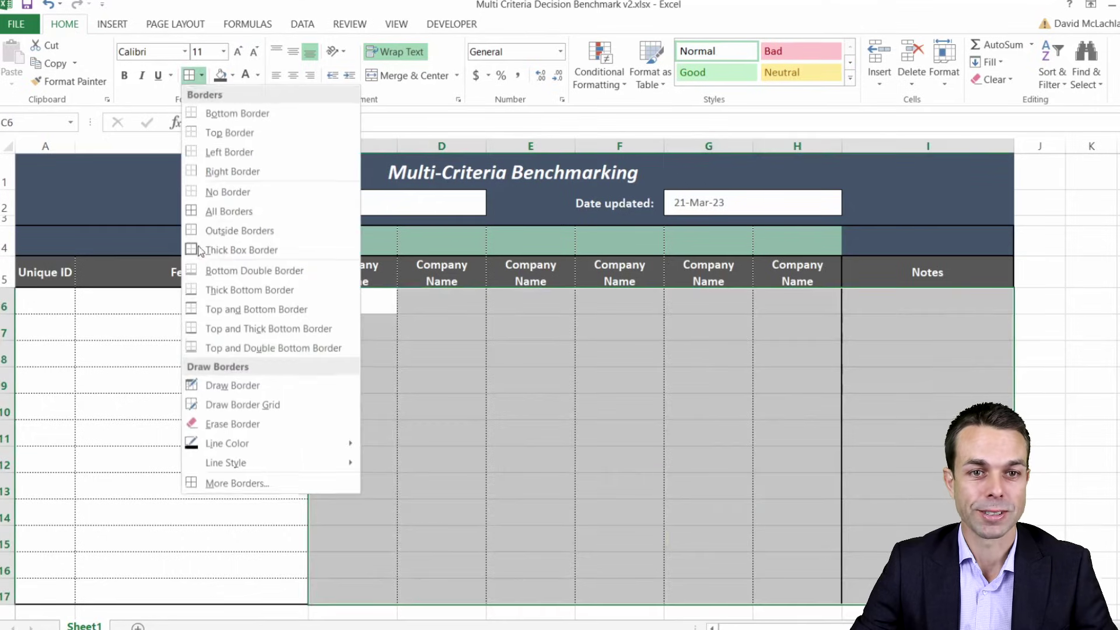
{"action": "left_click", "coordinate": [239, 487]}
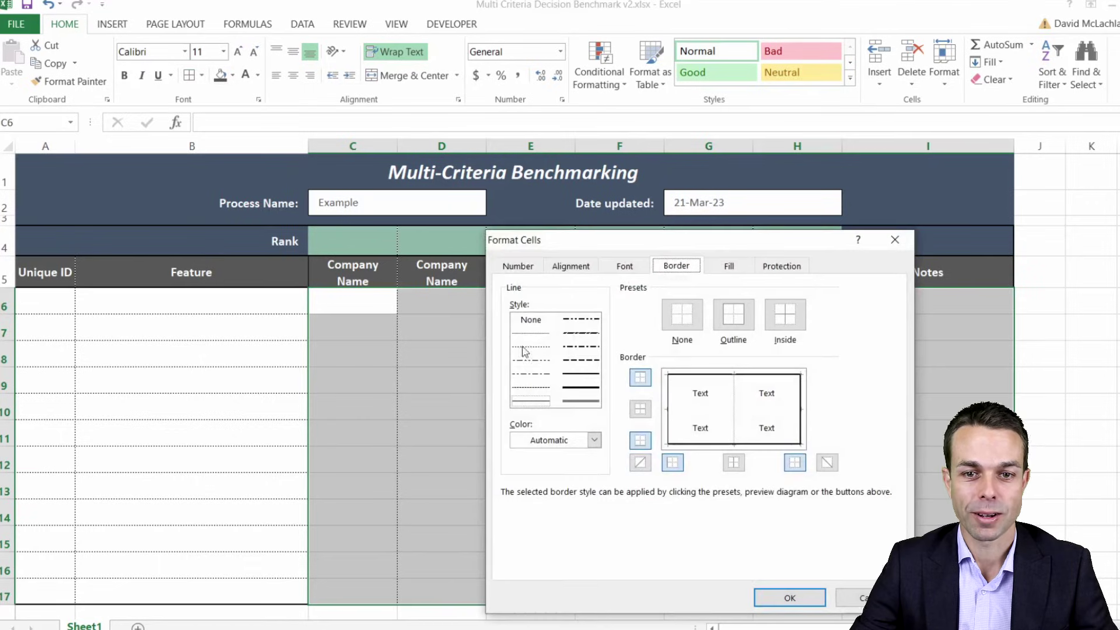
{"action": "left_click", "coordinate": [524, 349]}
{"action": "left_click", "coordinate": [715, 415]}
{"action": "left_click", "coordinate": [787, 594]}
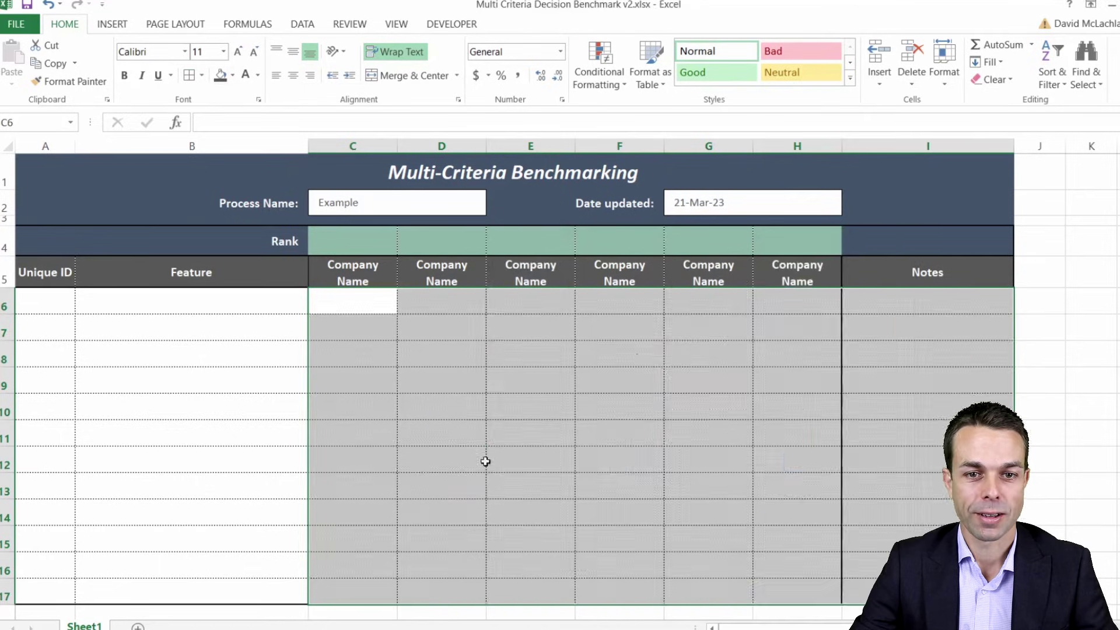
{"action": "left_click", "coordinate": [482, 460]}
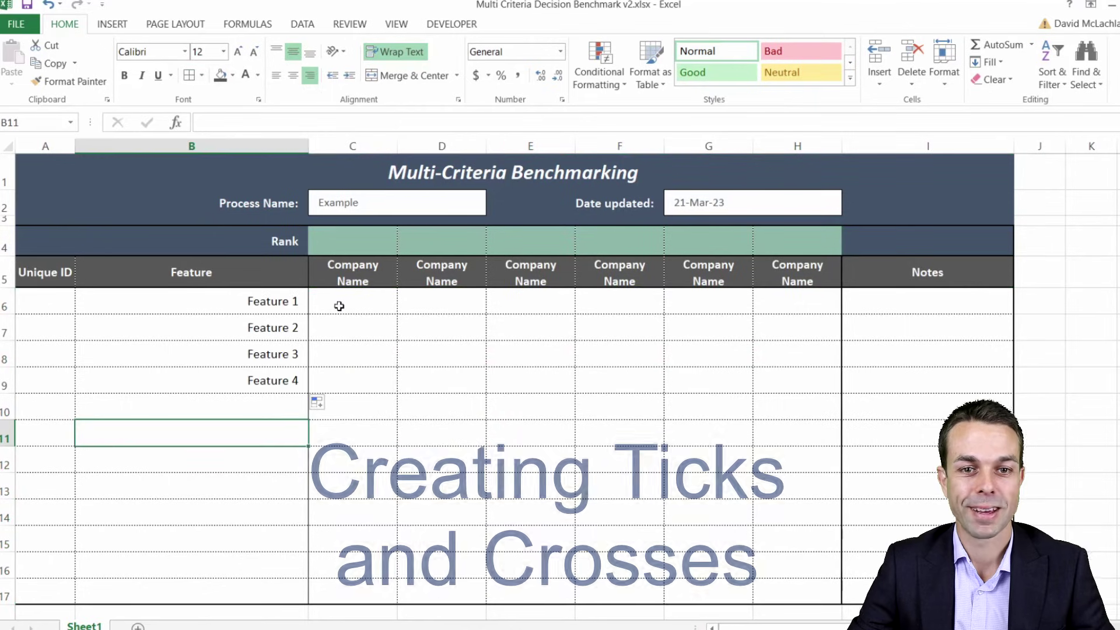
Set the font of the company score cells C6:H17 to Wingdings 2
{"action": "left_click", "coordinate": [358, 296]}
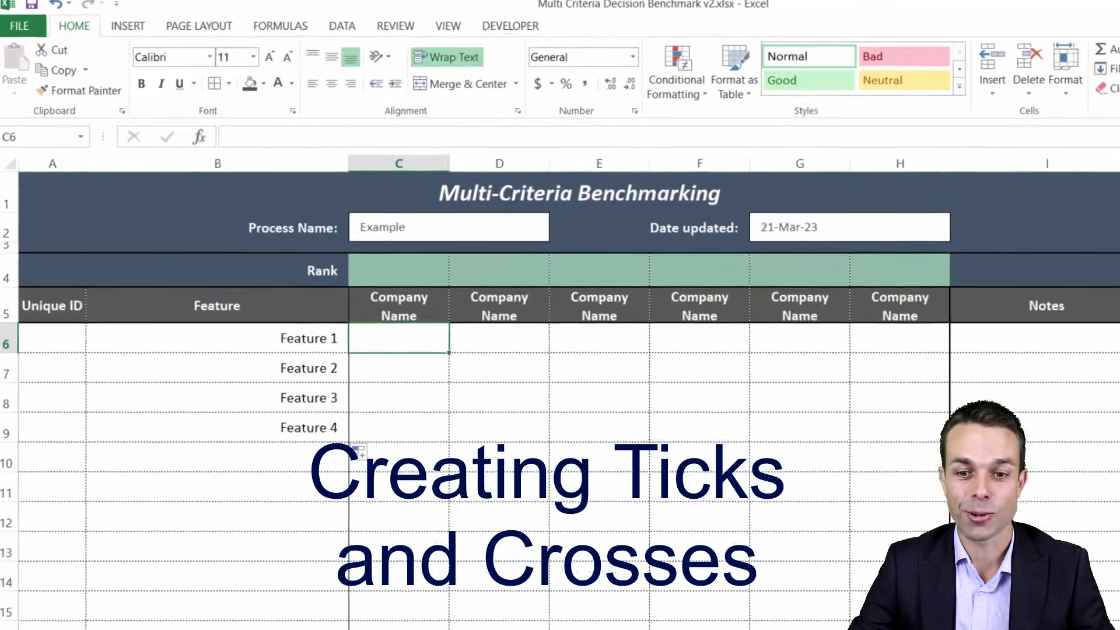
{"action": "left_click_drag", "start_coordinate": [402, 322], "coordinate": [853, 609]}
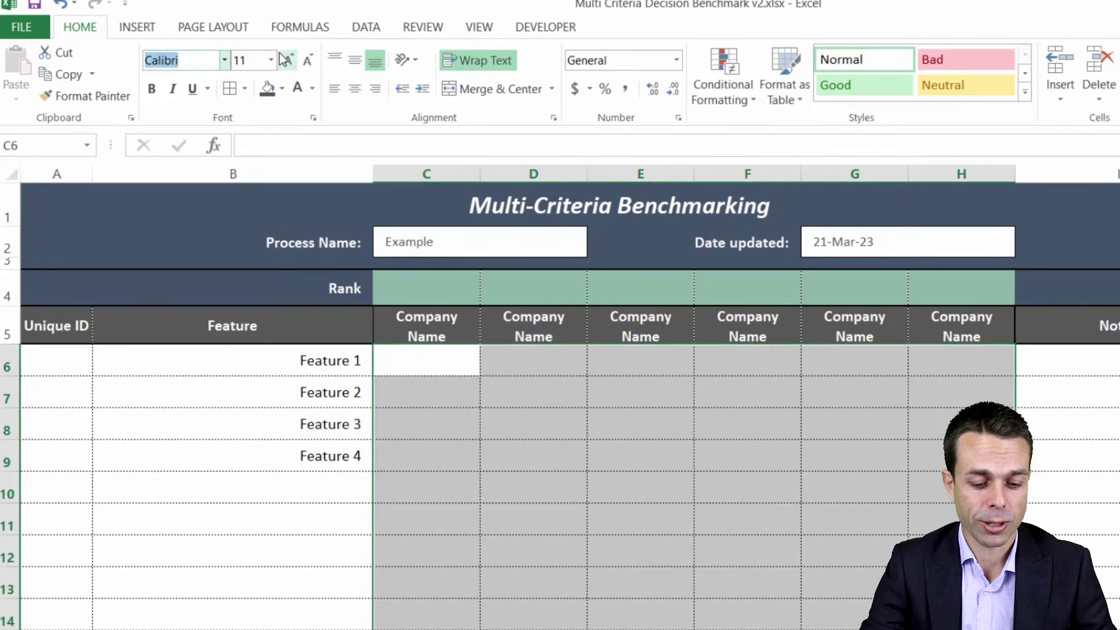
{"action": "type", "text": "Wingdings"}
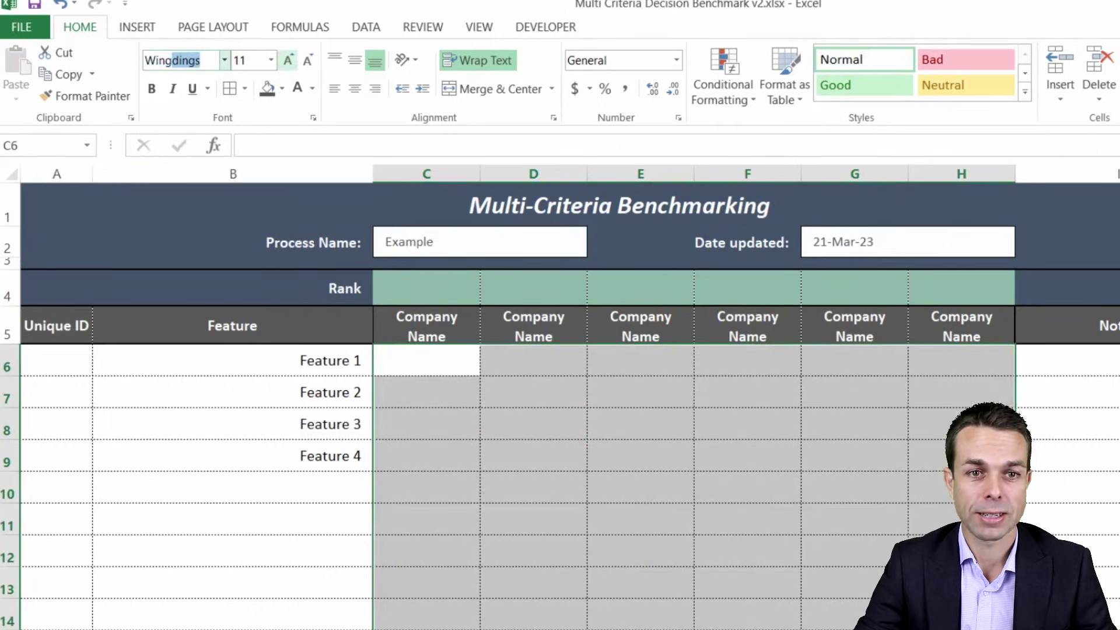
{"action": "key", "text": "End"}
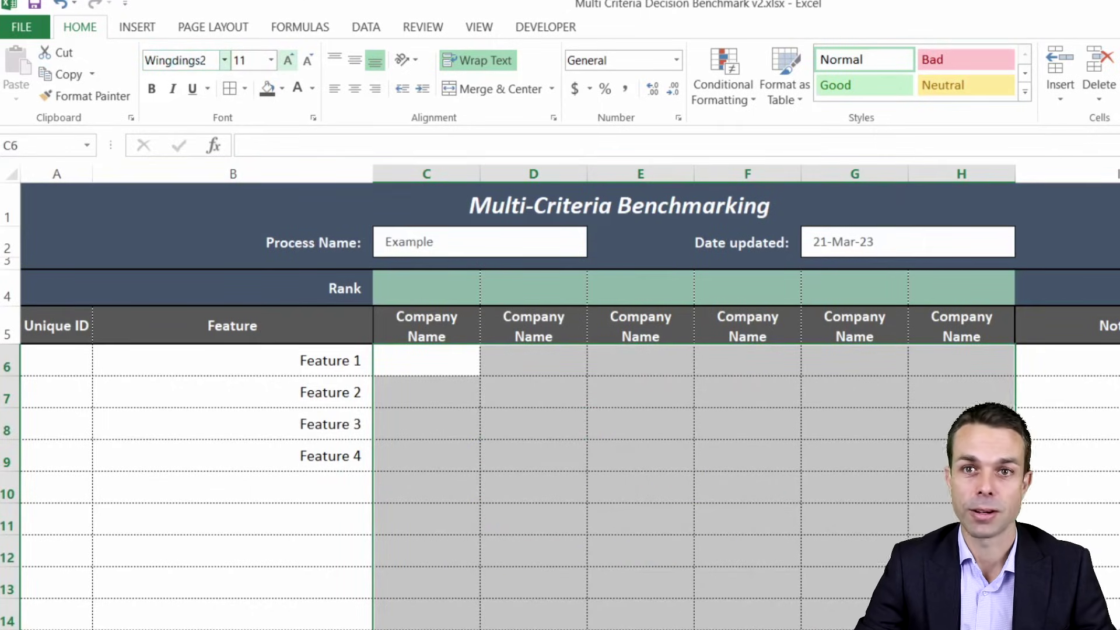
{"action": "key", "text": "Return"}
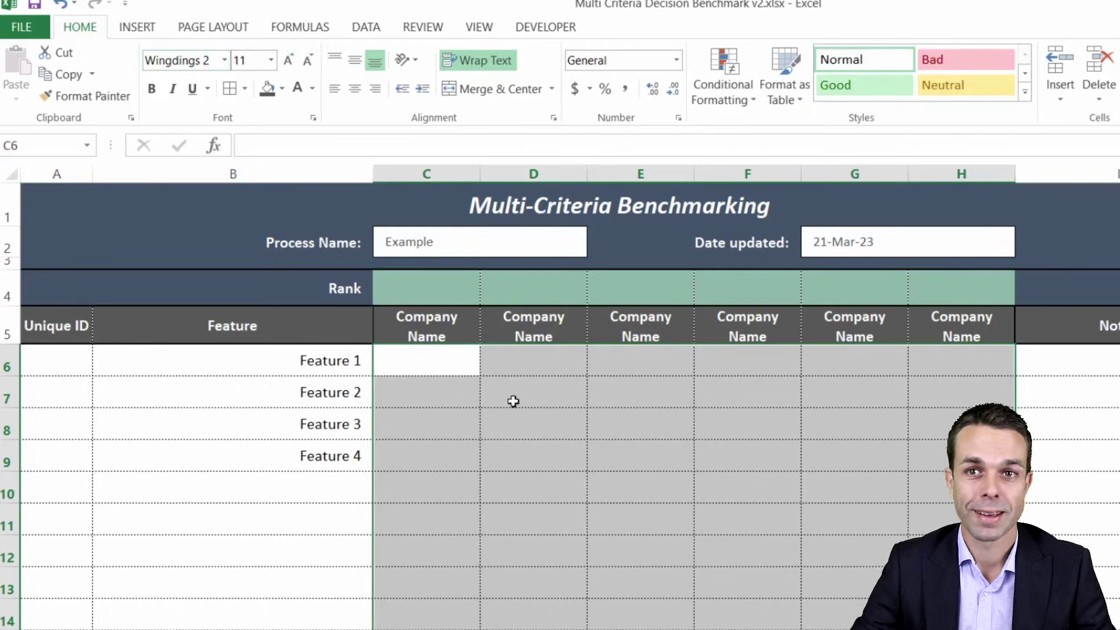
Enter P (tick) in D8 and O (cross) in E8
{"action": "left_click", "coordinate": [550, 417]}
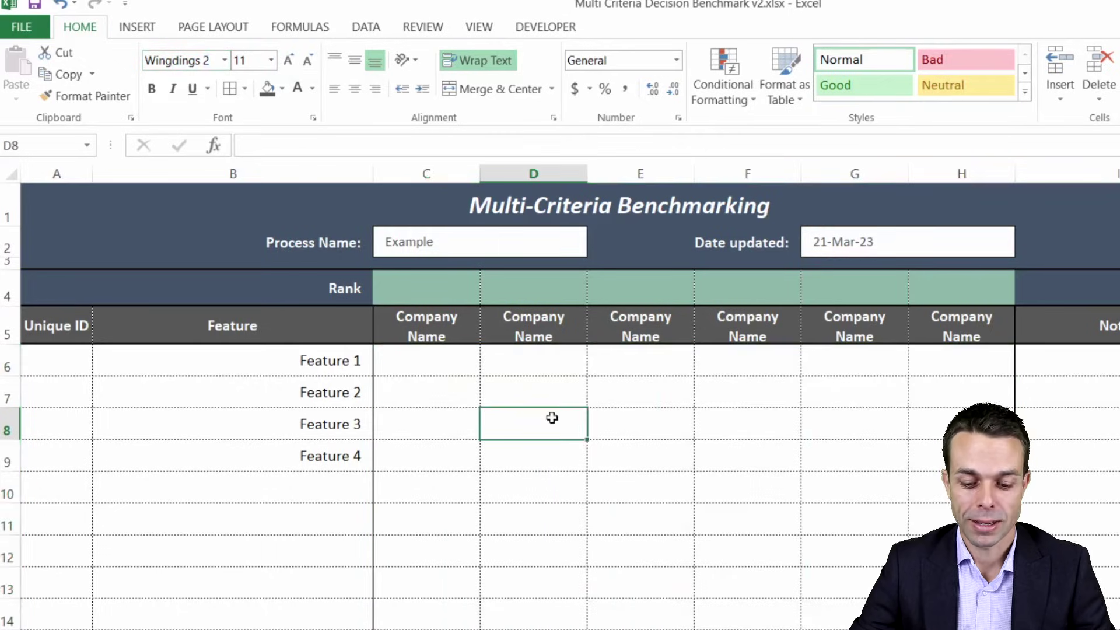
{"action": "type", "text": "P"}
{"action": "left_click", "coordinate": [634, 426]}
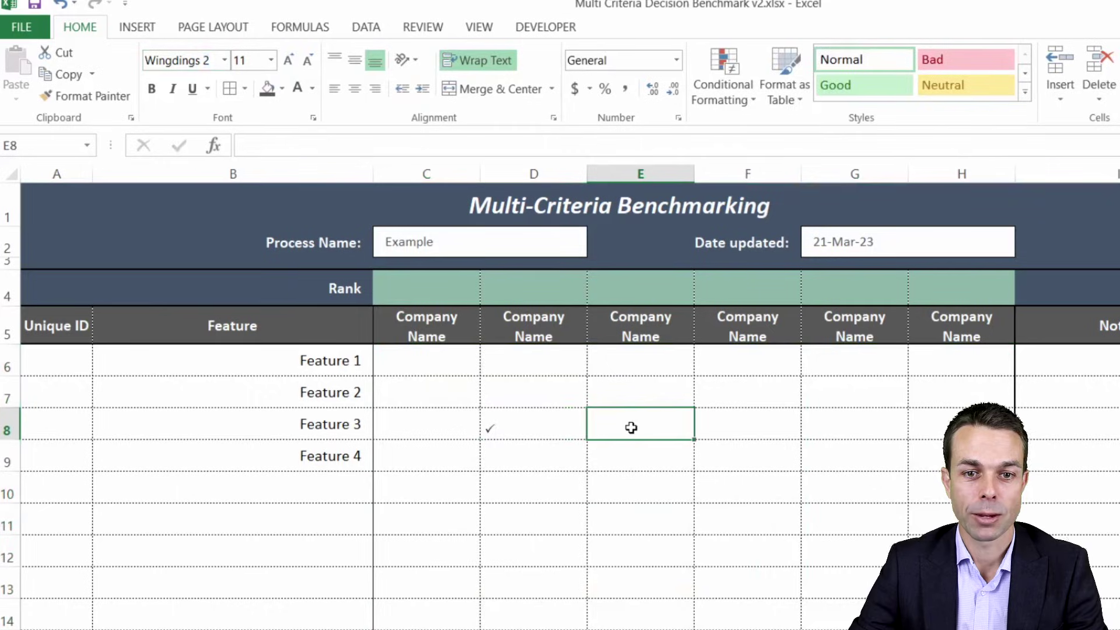
{"action": "type", "text": "O"}
{"action": "left_click", "coordinate": [635, 398]}
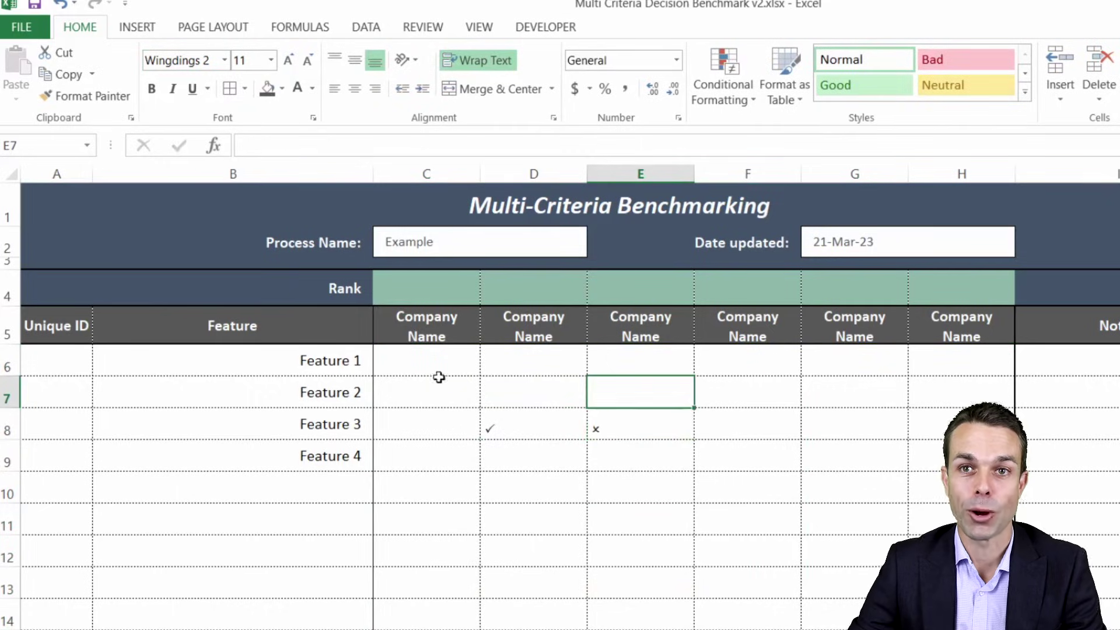
Centre the score grid marks horizontally and vertically and enlarge them to size 16
{"action": "left_click", "coordinate": [425, 365]}
{"action": "key", "text": "ctrl+shift+End"}
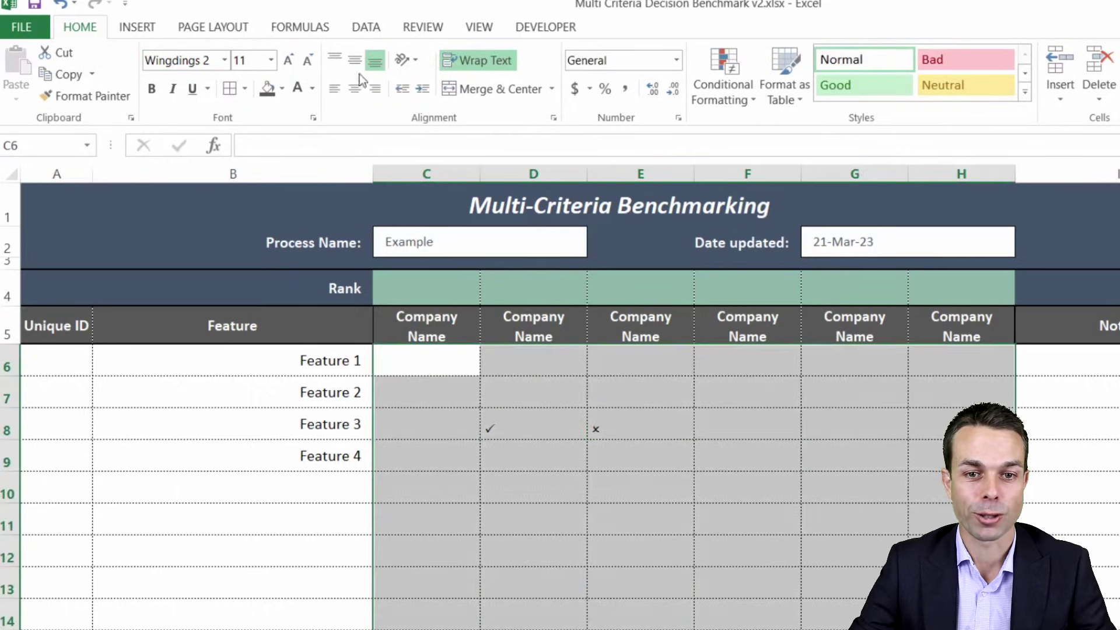
{"action": "left_click", "coordinate": [354, 88]}
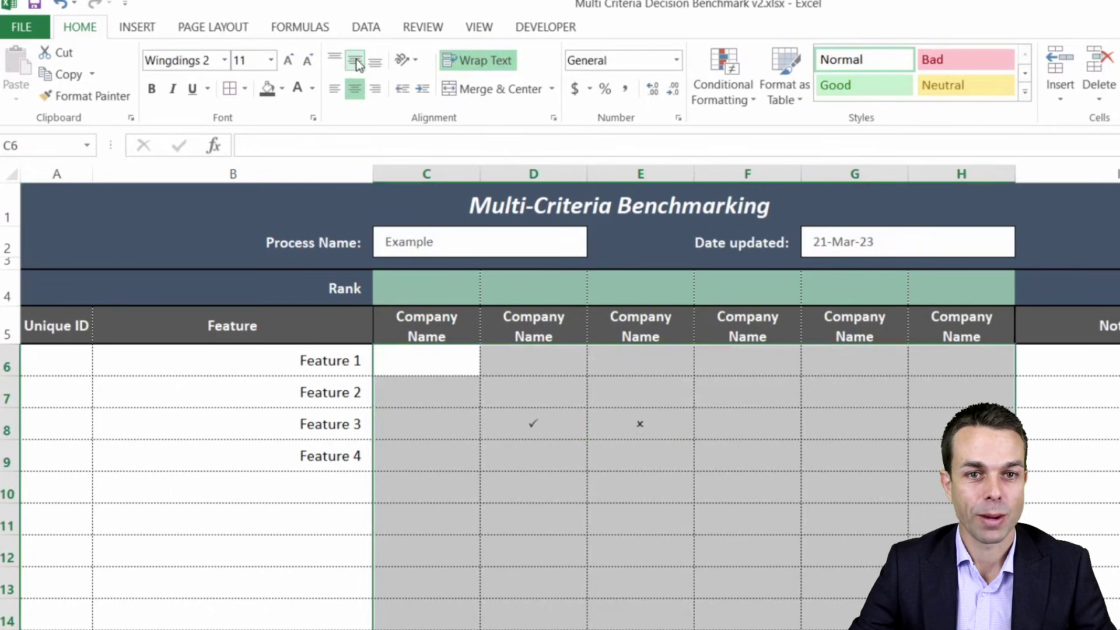
{"action": "left_click", "coordinate": [355, 60]}
{"action": "left_click", "coordinate": [288, 61]}
{"action": "left_click", "coordinate": [289, 60]}
{"action": "left_click", "coordinate": [290, 61]}
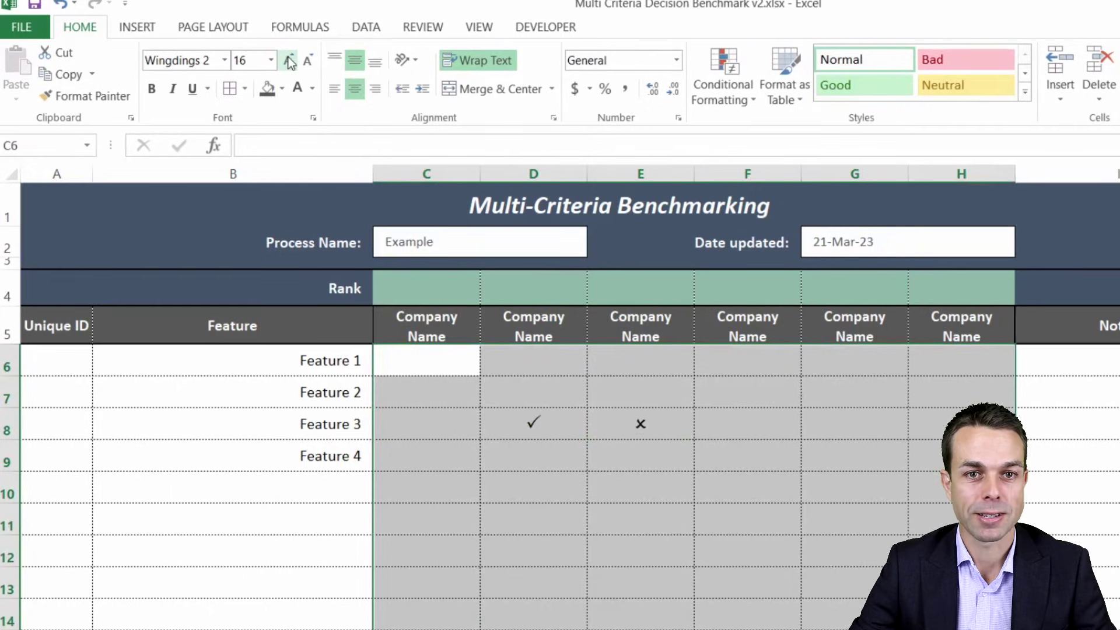
{"action": "left_click", "coordinate": [290, 62]}
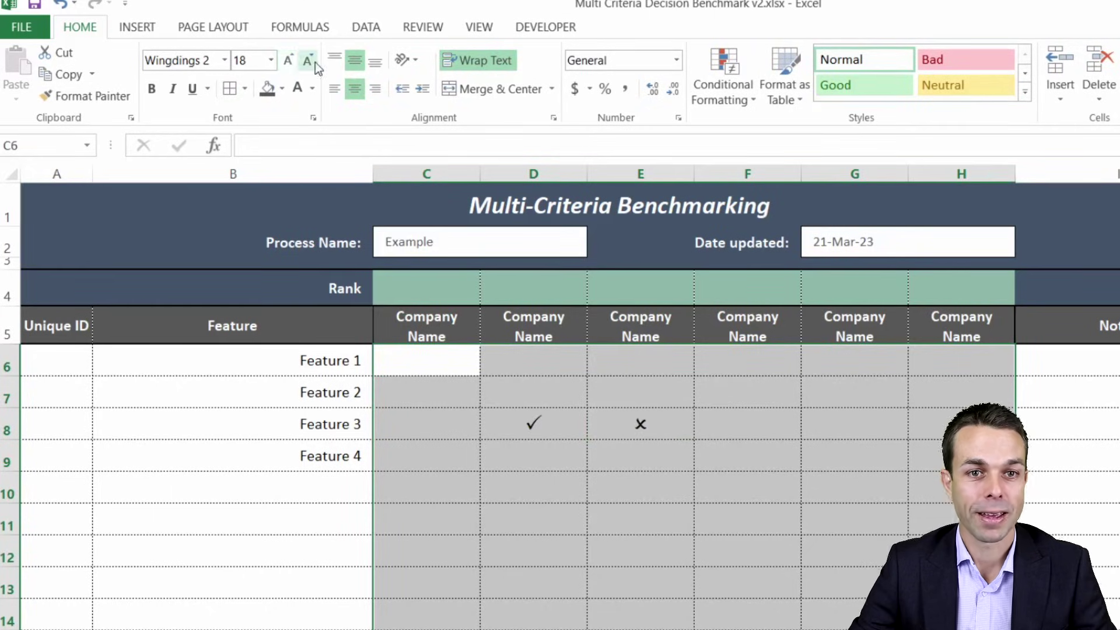
{"action": "left_click", "coordinate": [500, 442]}
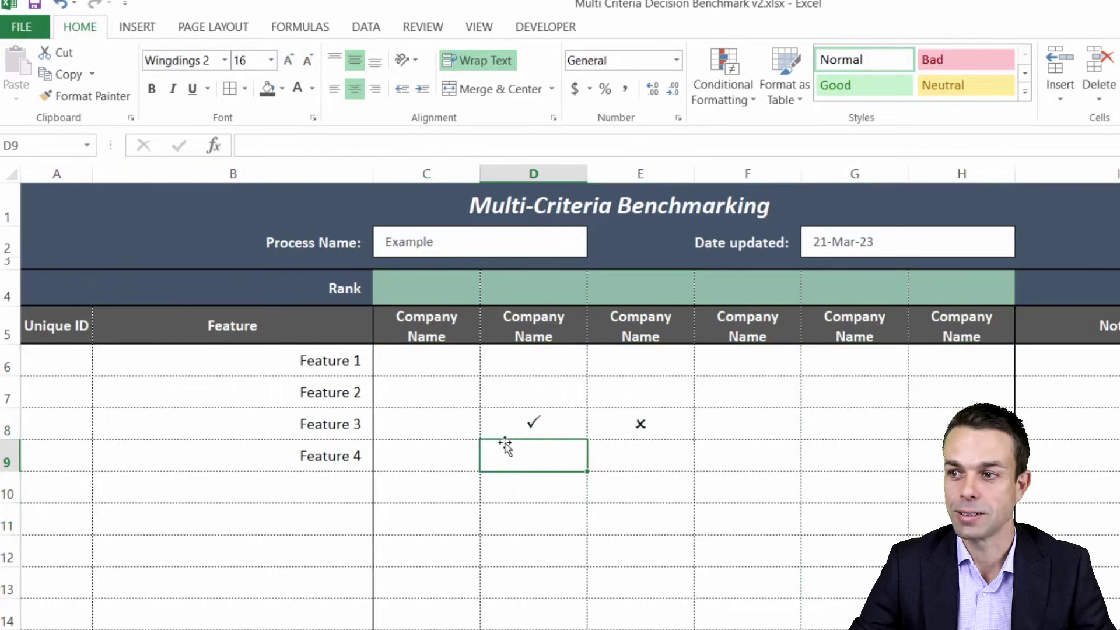
Check the contents of D8 and E8, then reselect the score cells from C6 down
{"action": "left_click", "coordinate": [560, 419]}
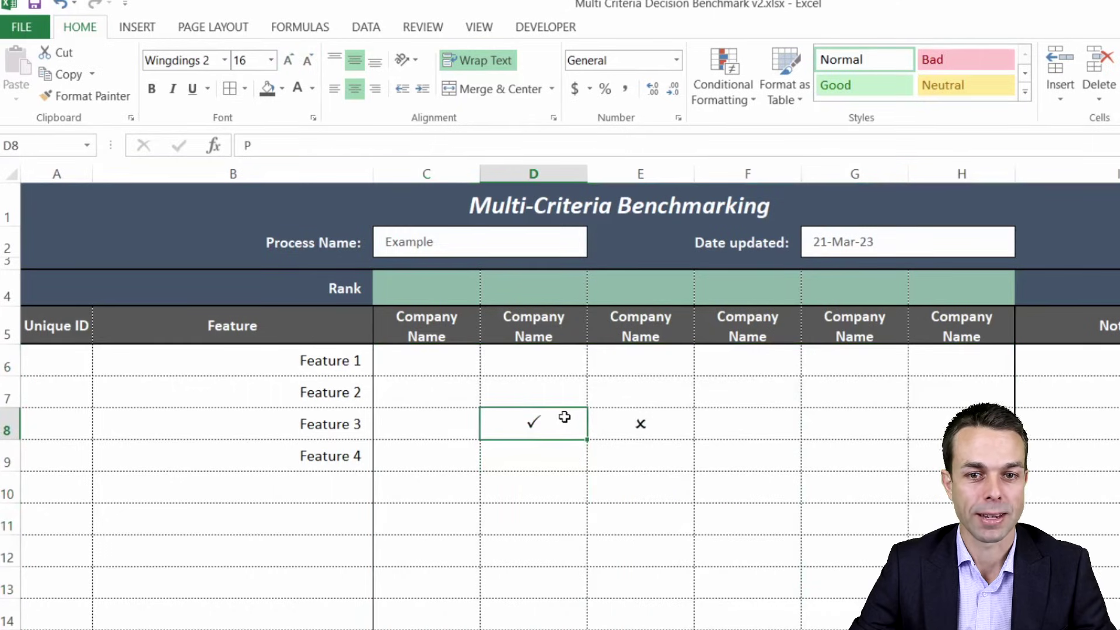
{"action": "left_click", "coordinate": [640, 430]}
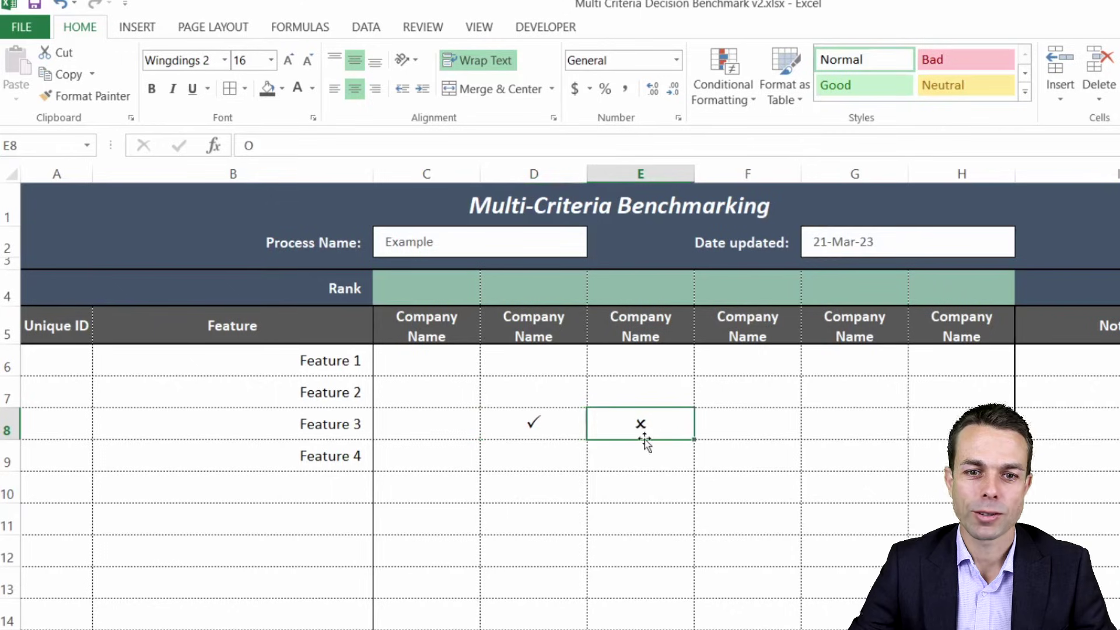
{"action": "left_click", "coordinate": [433, 355]}
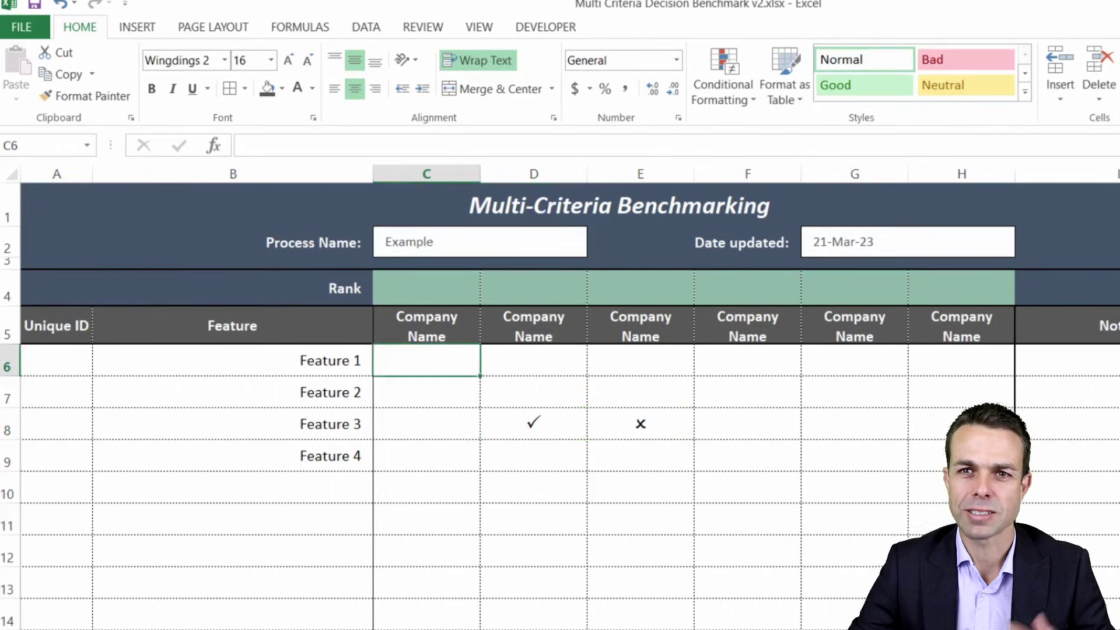
{"action": "left_click_drag", "start_coordinate": [432, 355], "coordinate": [961, 618]}
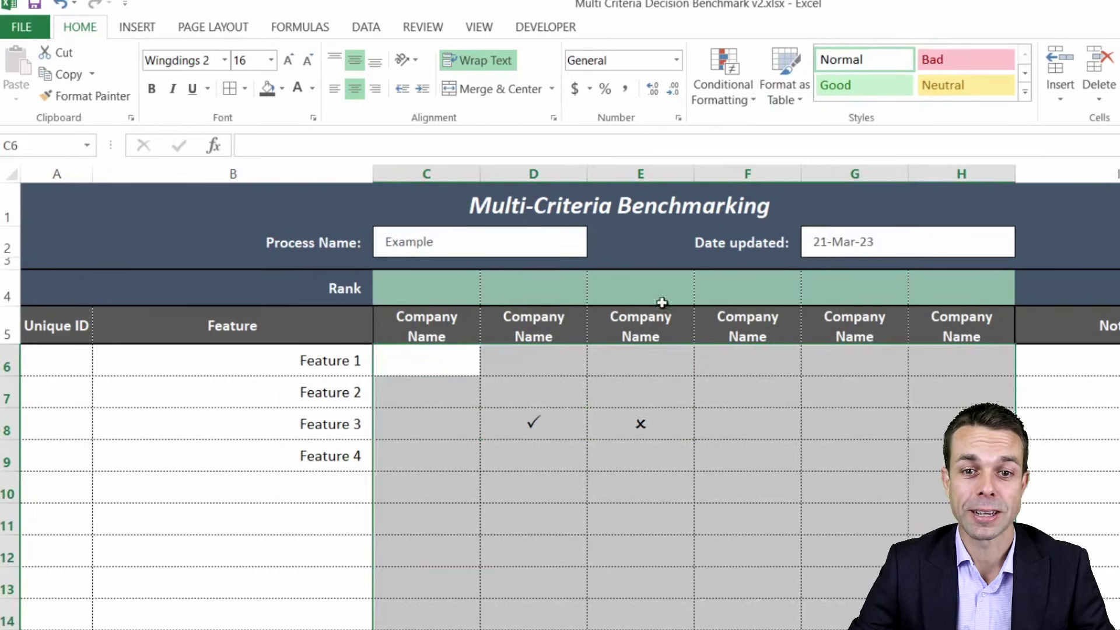
{"action": "left_click", "coordinate": [743, 98]}
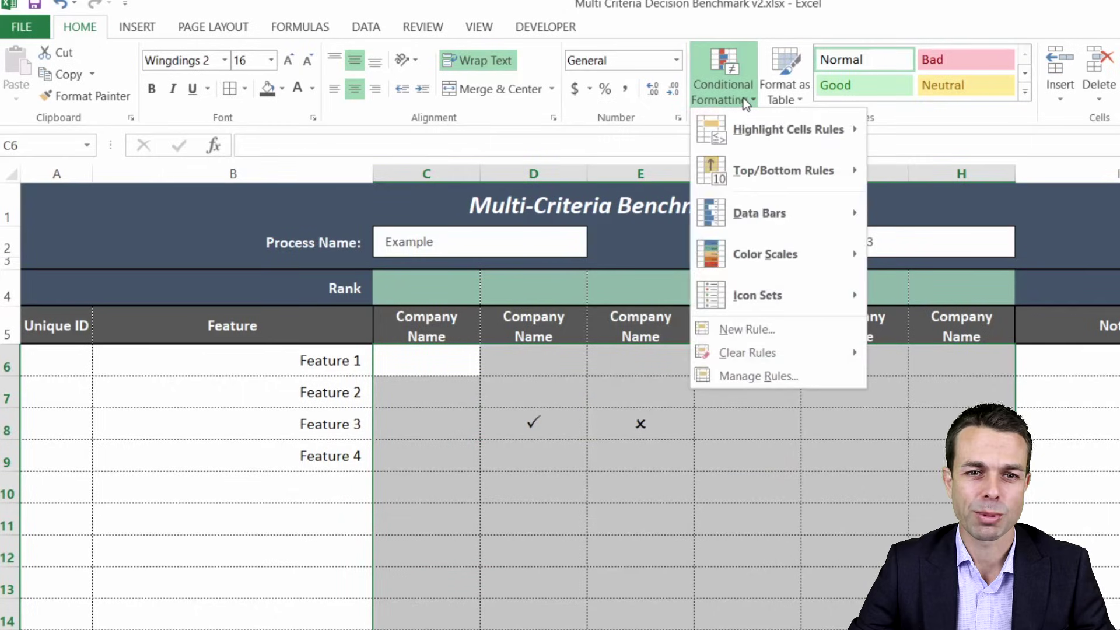
Create a 'Format only cells that contain' rule: cells equal to P get bright green text
{"action": "key", "text": "Escape"}
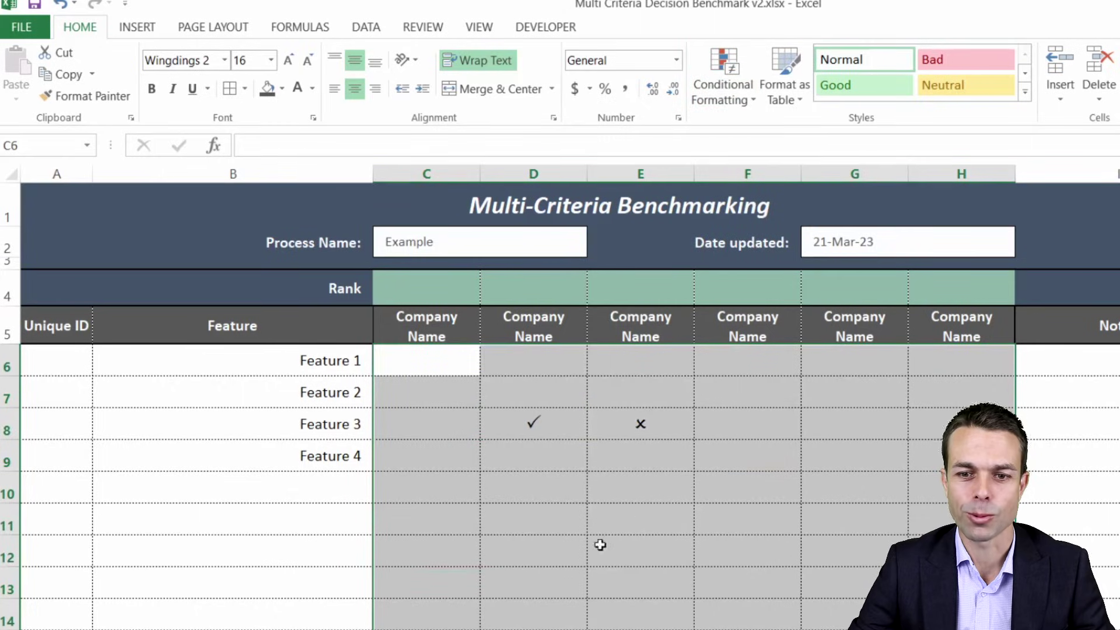
{"action": "left_click", "coordinate": [743, 98]}
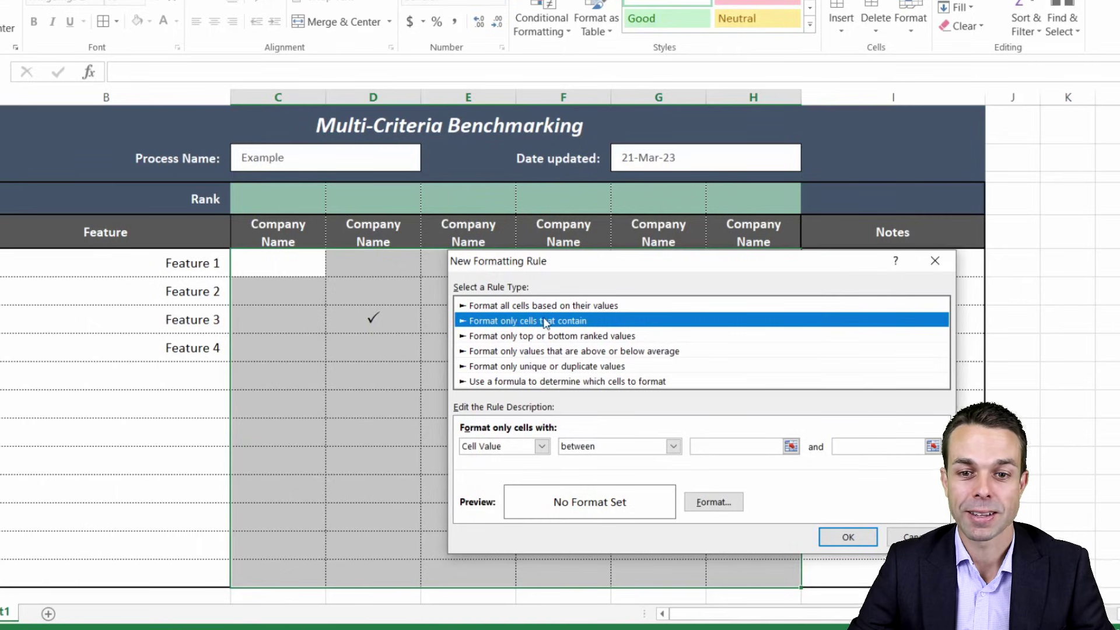
{"action": "left_click", "coordinate": [673, 447]}
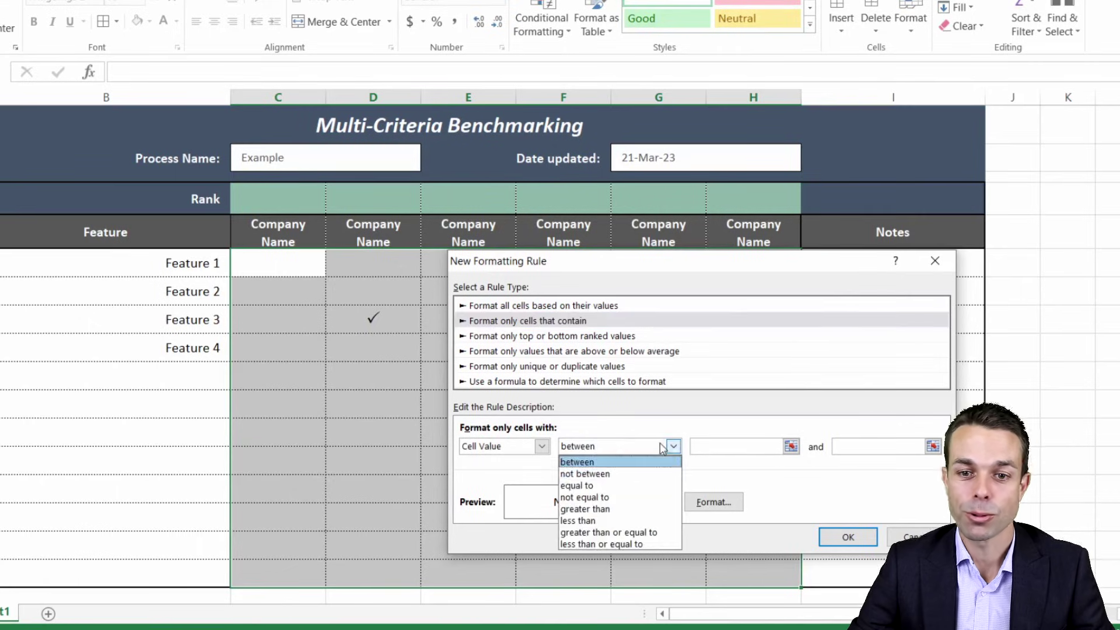
{"action": "left_click", "coordinate": [595, 481]}
{"action": "left_click", "coordinate": [713, 445]}
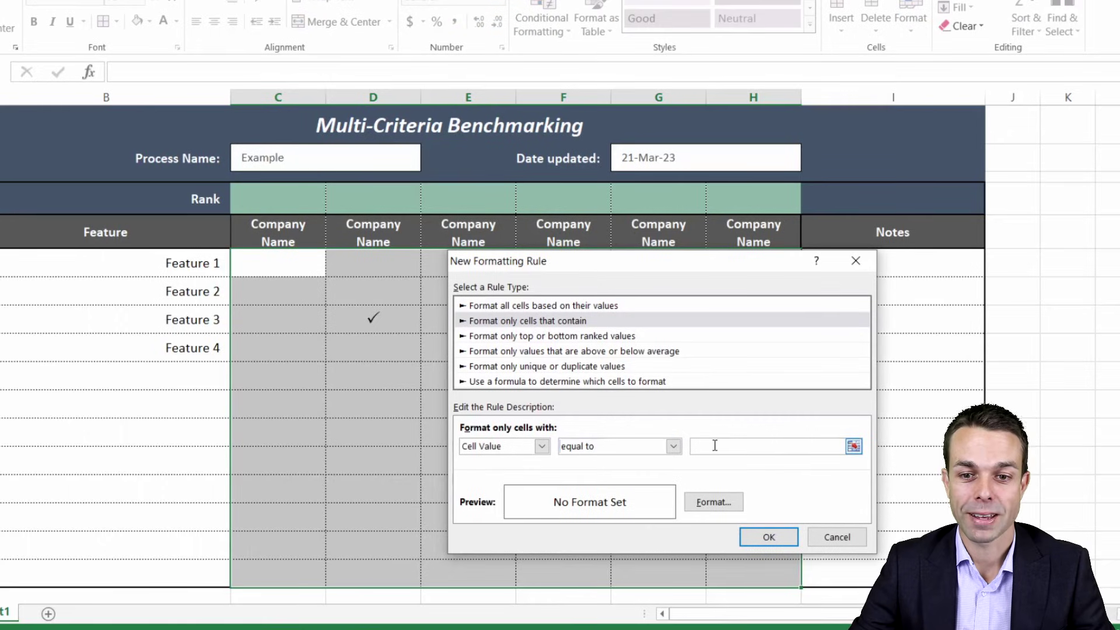
{"action": "left_click", "coordinate": [713, 501]}
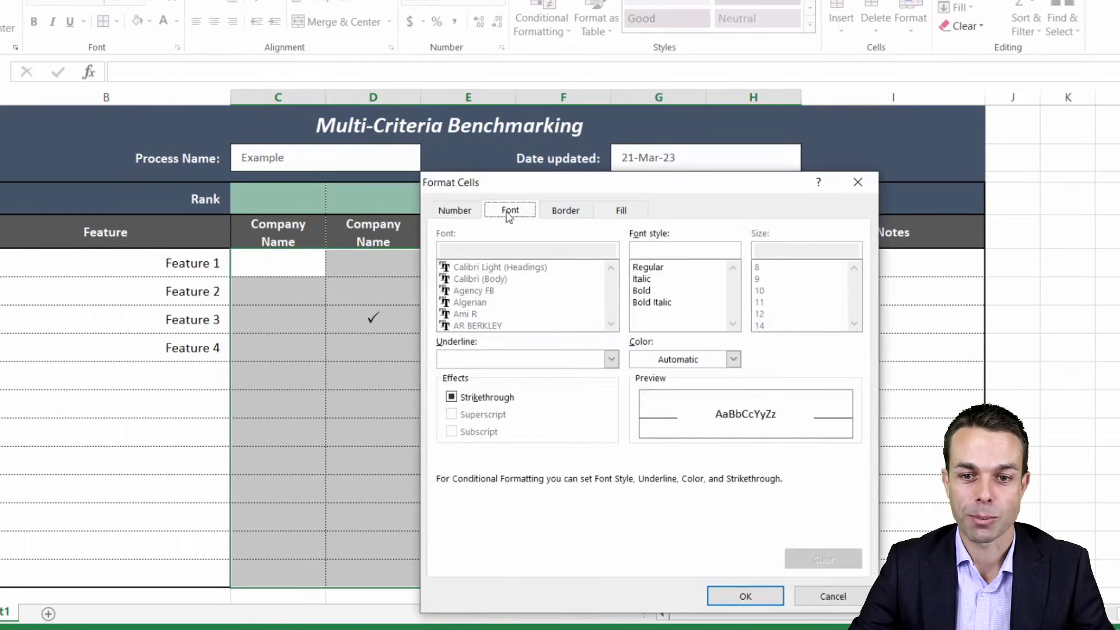
{"action": "left_click", "coordinate": [733, 359]}
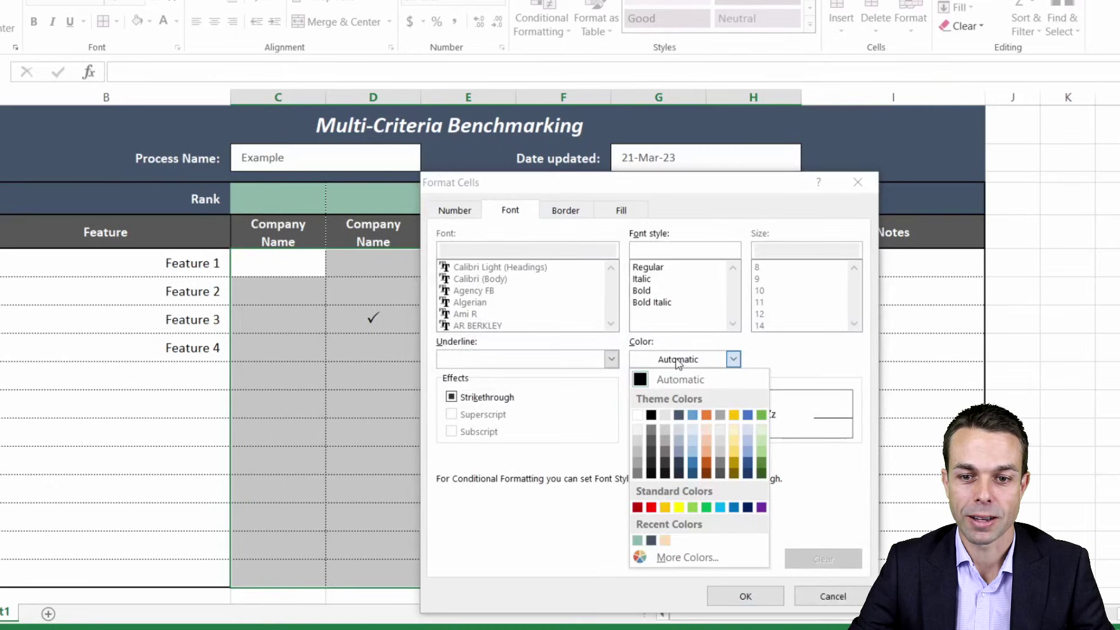
{"action": "left_click", "coordinate": [762, 415]}
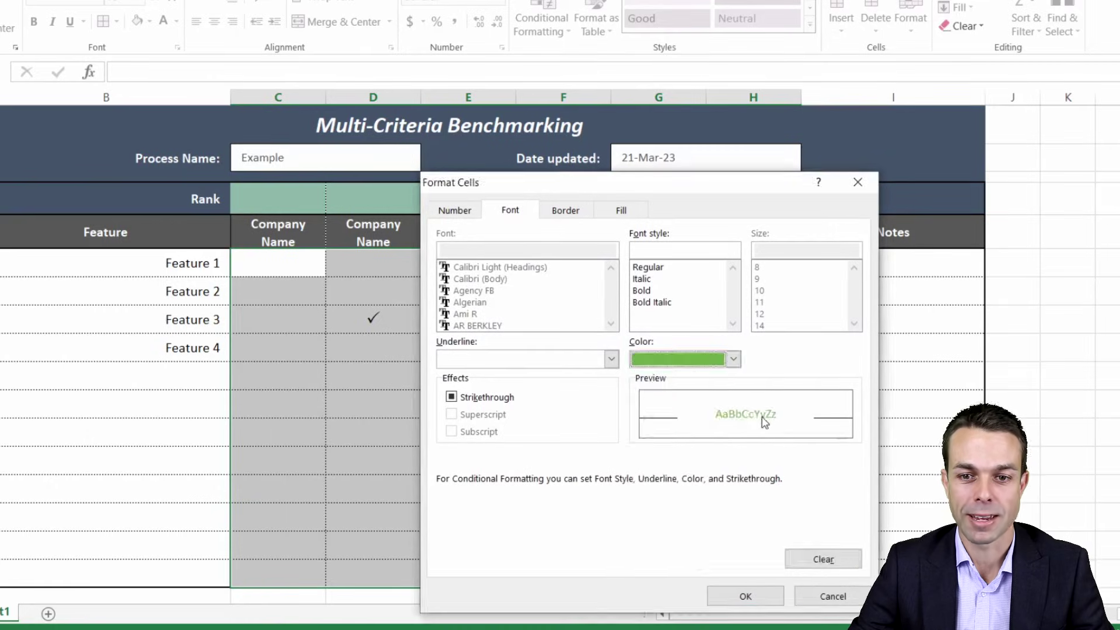
{"action": "left_click", "coordinate": [733, 360]}
{"action": "left_click", "coordinate": [708, 506]}
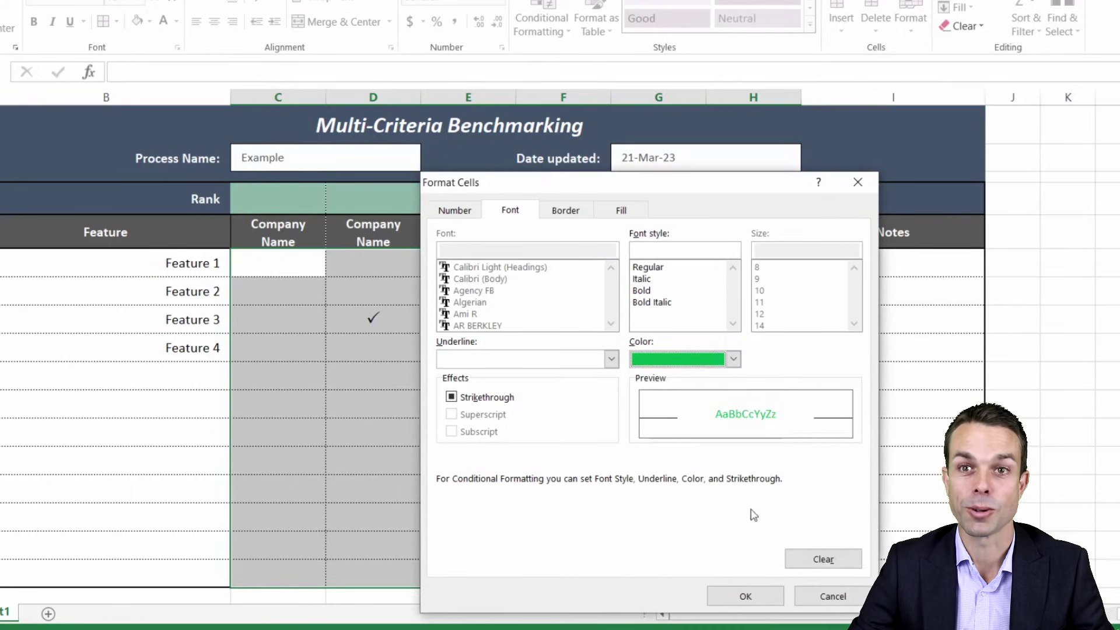
{"action": "left_click", "coordinate": [745, 596]}
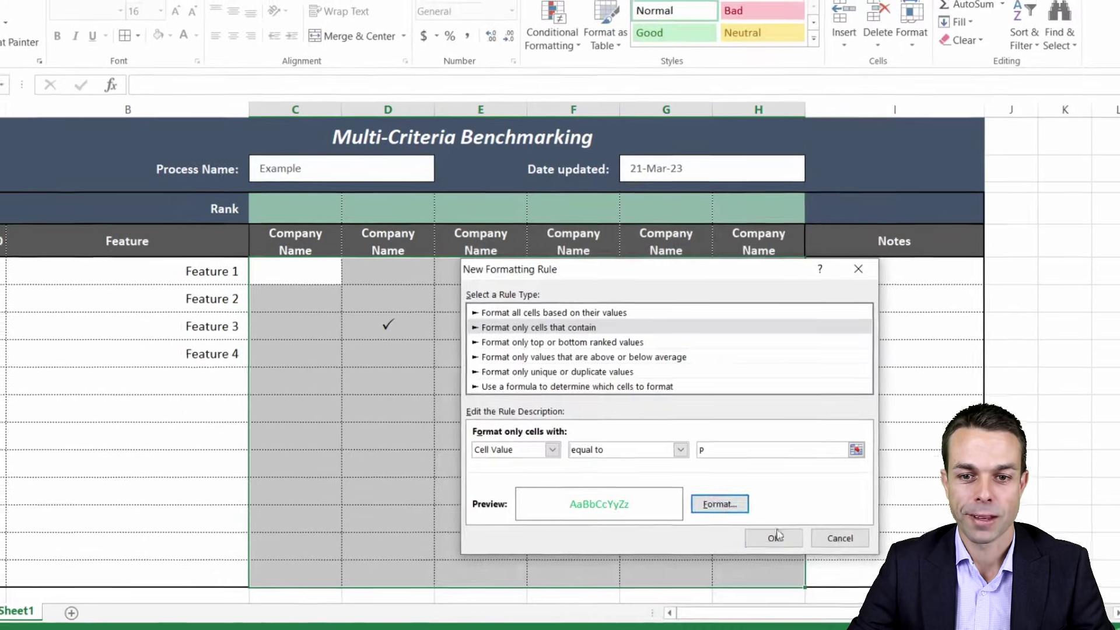
{"action": "left_click", "coordinate": [774, 537]}
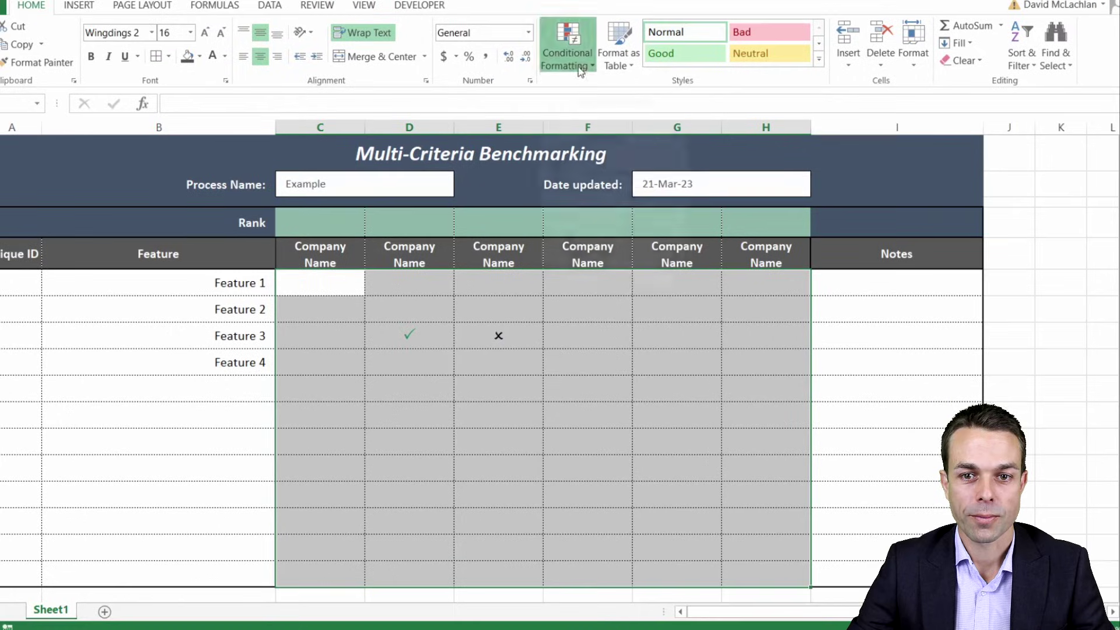
Add a second new rule that gives cells equal to O dark red text
{"action": "left_click", "coordinate": [579, 65]}
{"action": "left_click", "coordinate": [583, 255]}
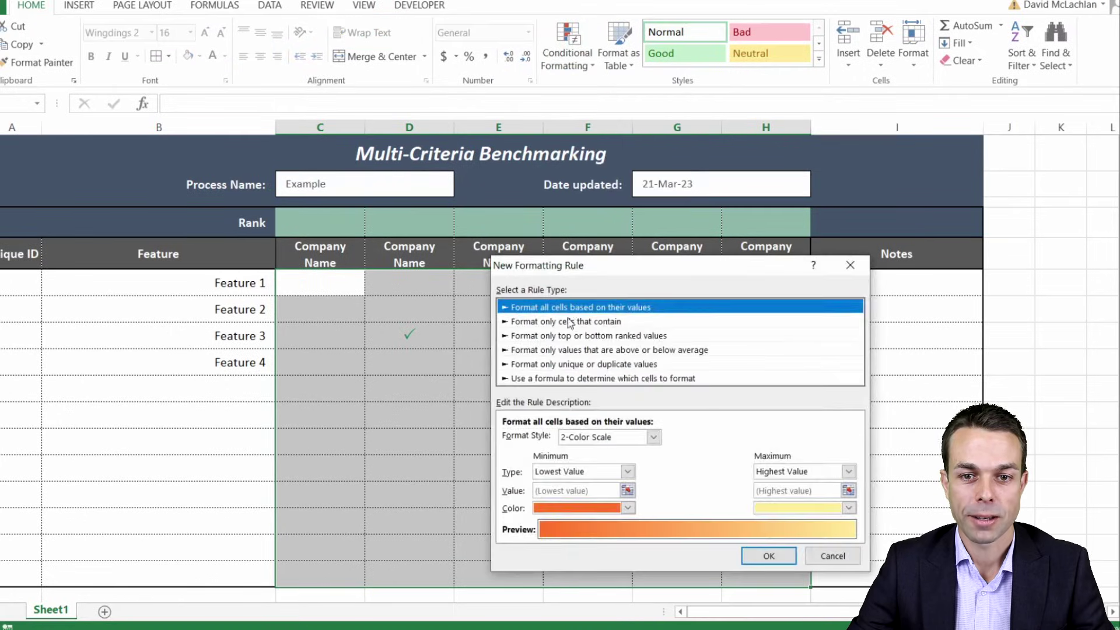
{"action": "left_click", "coordinate": [569, 323]}
{"action": "left_click", "coordinate": [702, 439]}
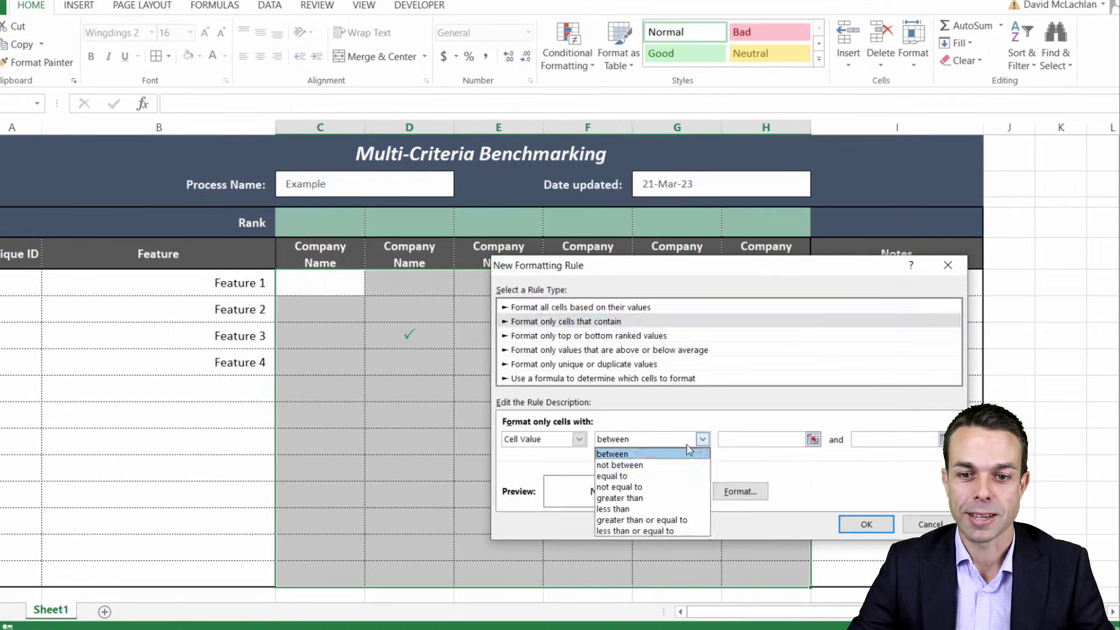
{"action": "left_click", "coordinate": [647, 475]}
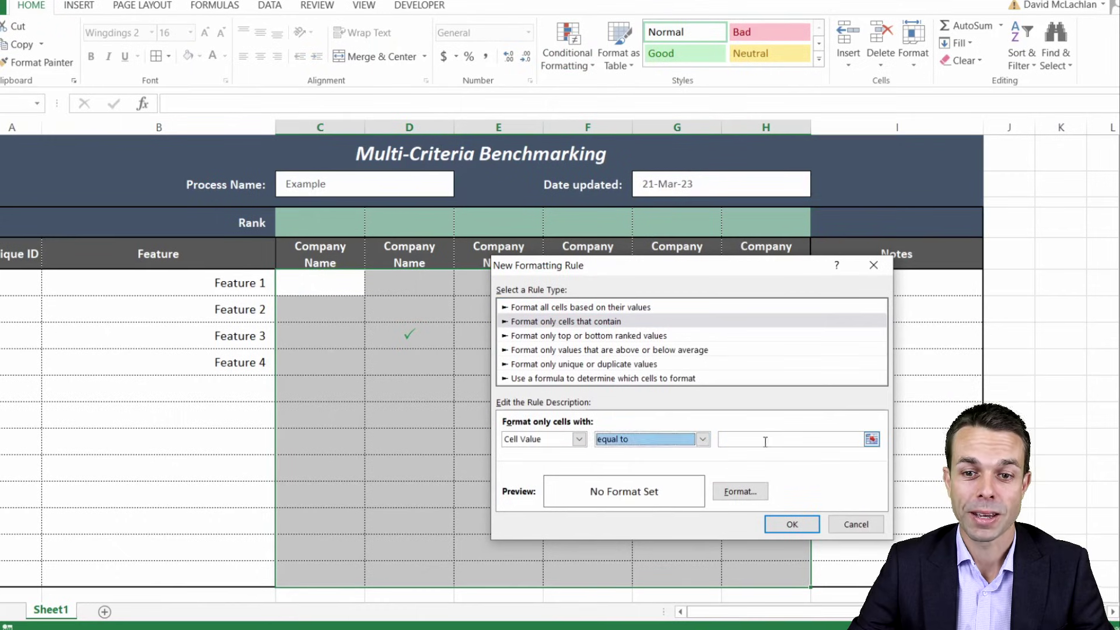
{"action": "left_click", "coordinate": [758, 442]}
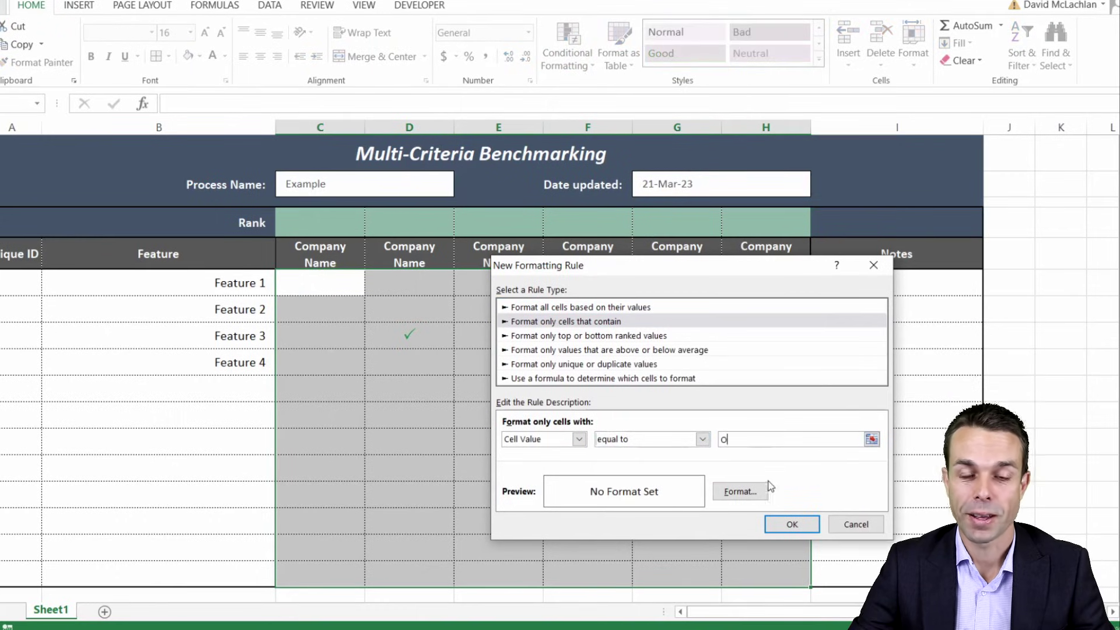
{"action": "left_click", "coordinate": [740, 491]}
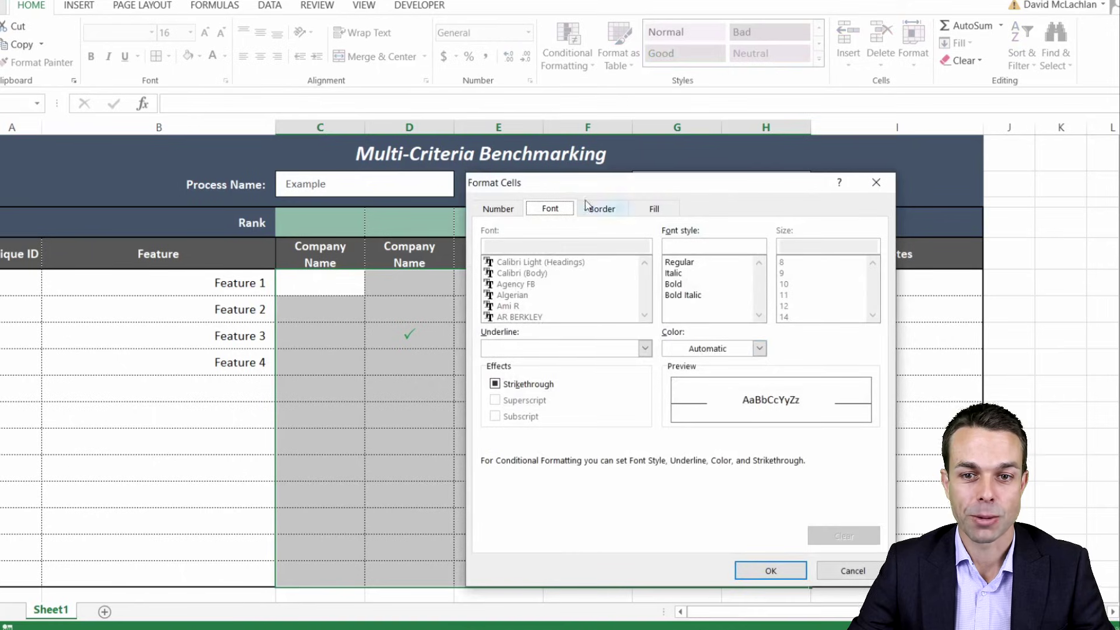
{"action": "left_click", "coordinate": [705, 349]}
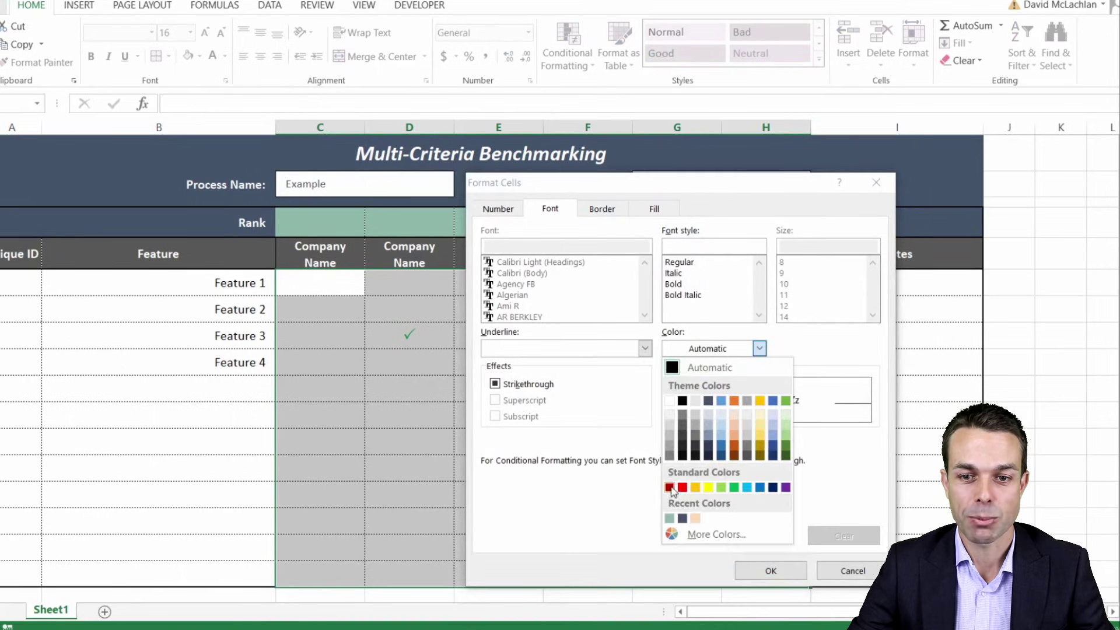
{"action": "left_click", "coordinate": [669, 487]}
{"action": "left_click", "coordinate": [770, 570]}
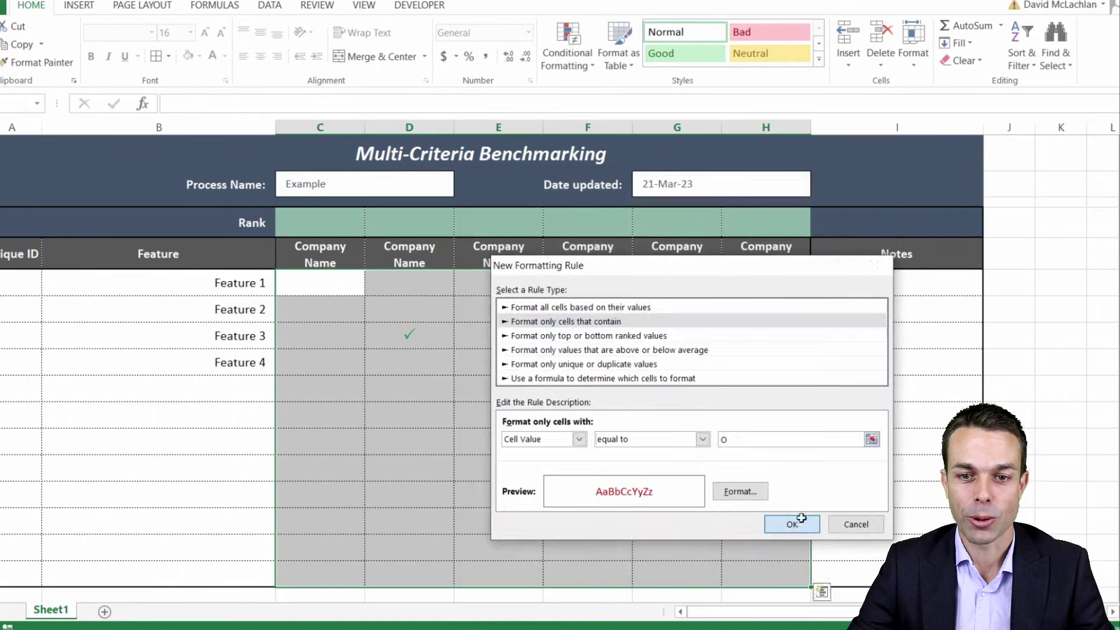
{"action": "left_click", "coordinate": [801, 518]}
Copy and paste ticks into the grid, including Feature 1 for the last two companies
{"action": "left_click", "coordinate": [603, 390]}
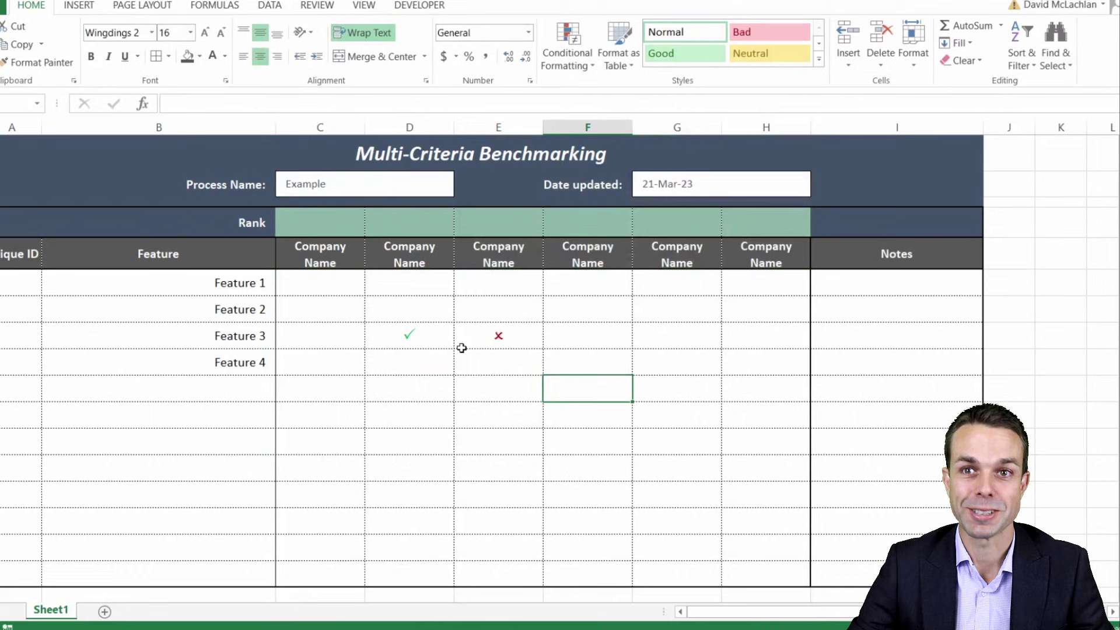
{"action": "left_click", "coordinate": [498, 361]}
{"action": "key", "text": "ctrl+v"}
{"action": "left_click", "coordinate": [587, 282]}
{"action": "key", "text": "ctrl+v"}
{"action": "left_click", "coordinate": [587, 309]}
{"action": "key", "text": "ctrl+v"}
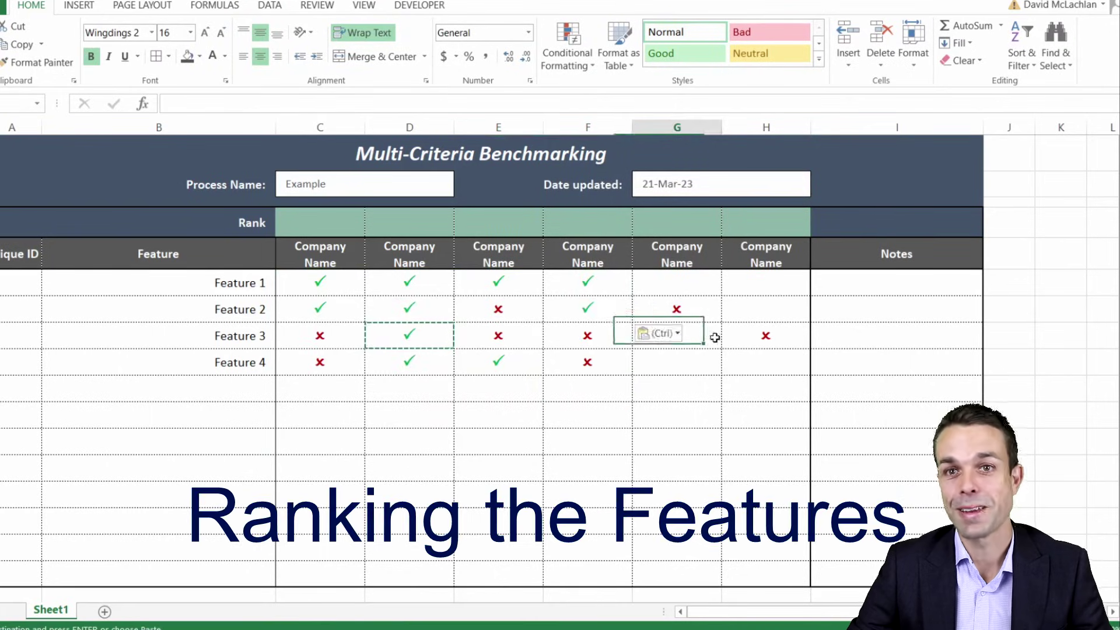
{"action": "left_click", "coordinate": [676, 335]}
{"action": "left_click", "coordinate": [709, 292]}
{"action": "left_click_drag", "start_coordinate": [709, 292], "coordinate": [770, 287]}
{"action": "key", "text": "ctrl+v"}
Paste crosses into column H and the remaining cells to complete Features 1–4
{"action": "left_click", "coordinate": [548, 325]}
{"action": "key", "text": "ctrl+c"}
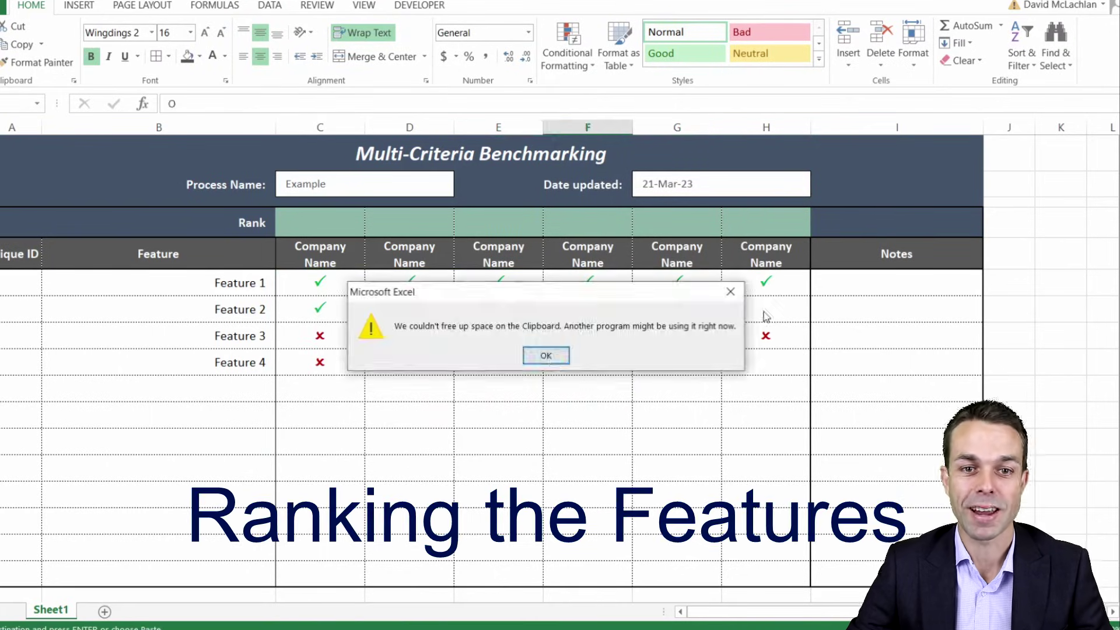
{"action": "key", "text": "Return"}
{"action": "left_click", "coordinate": [766, 309]}
{"action": "key", "text": "ctrl+v"}
{"action": "left_click", "coordinate": [760, 361]}
{"action": "key", "text": "ctrl+v"}
{"action": "left_click", "coordinate": [655, 389]}
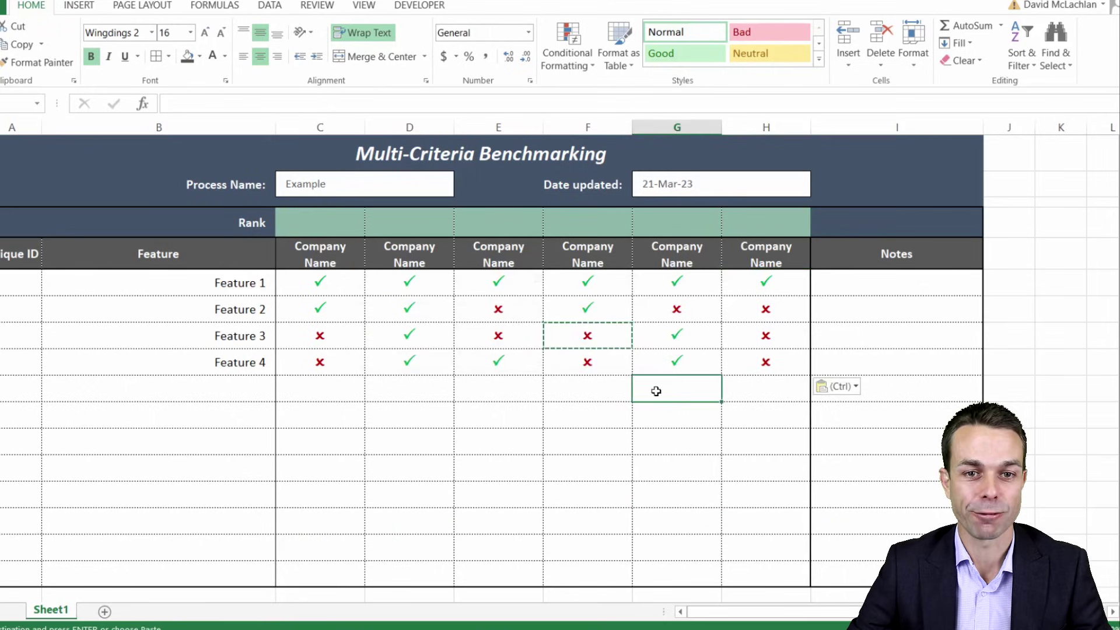
{"action": "key", "text": "Escape"}
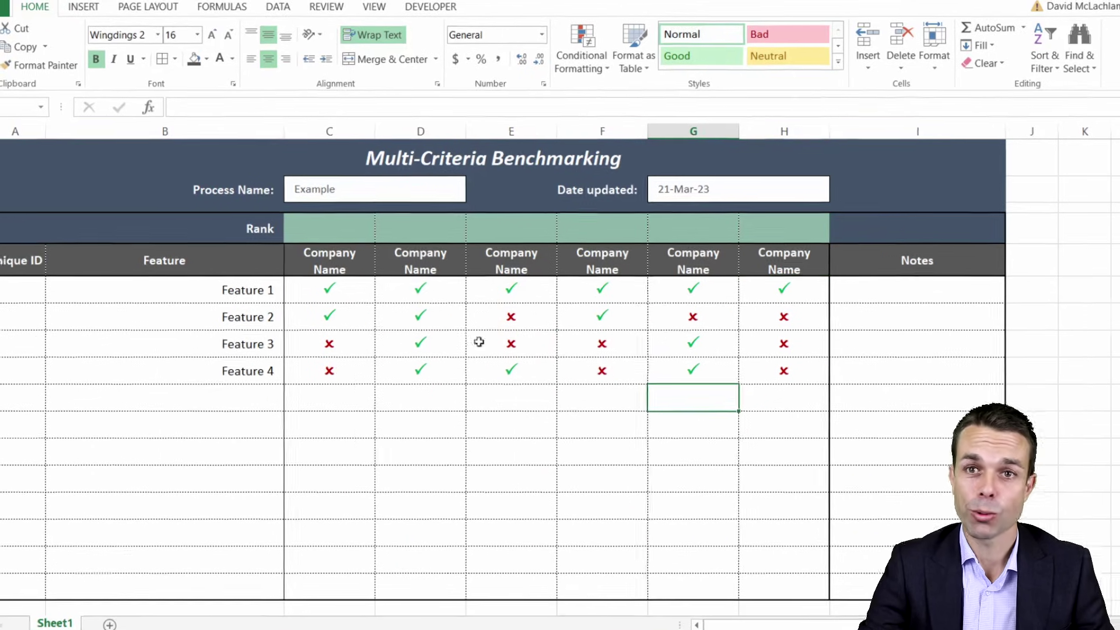
{"action": "left_click", "coordinate": [498, 441]}
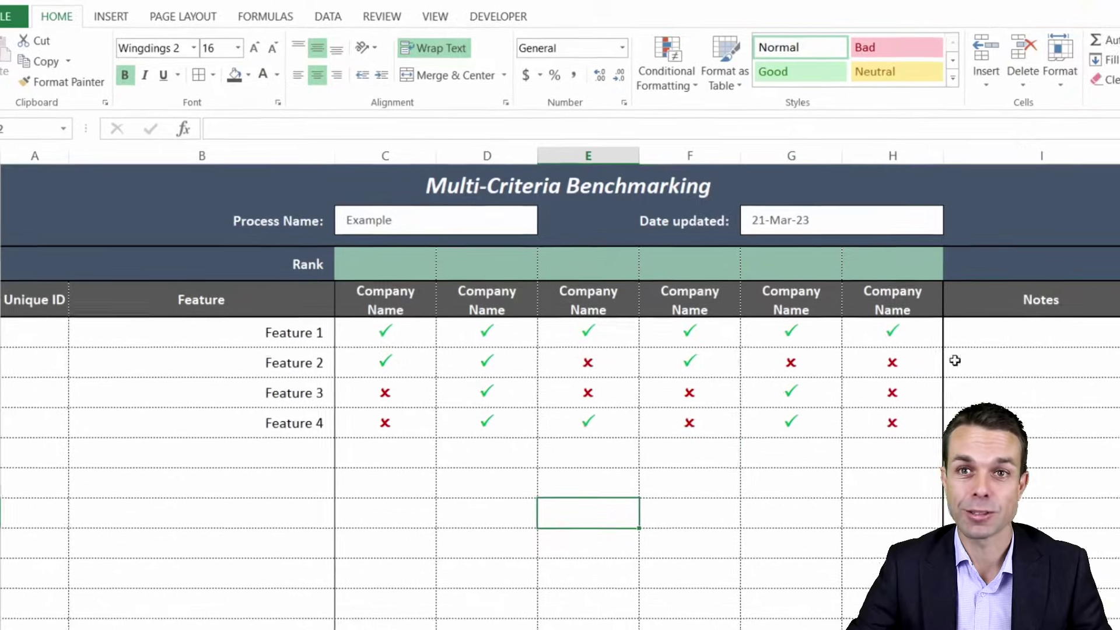
Enter =COUNTIF(C6:C17, "P") in C4 to count the first company's ticks
{"action": "left_click_drag", "start_coordinate": [361, 260], "coordinate": [828, 256]}
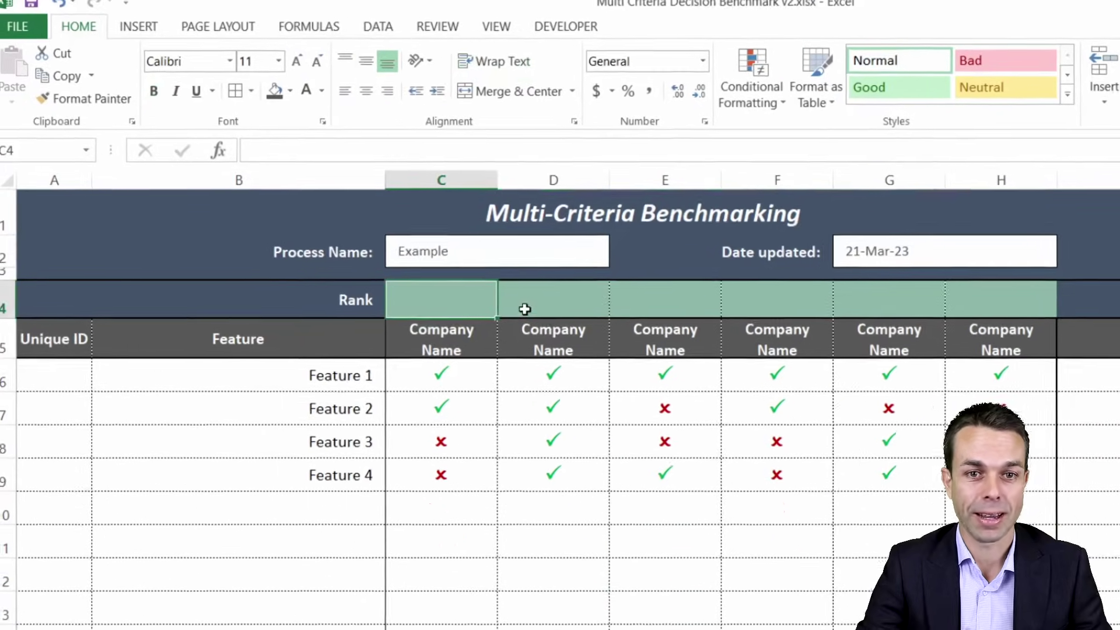
{"action": "type", "text": "="}
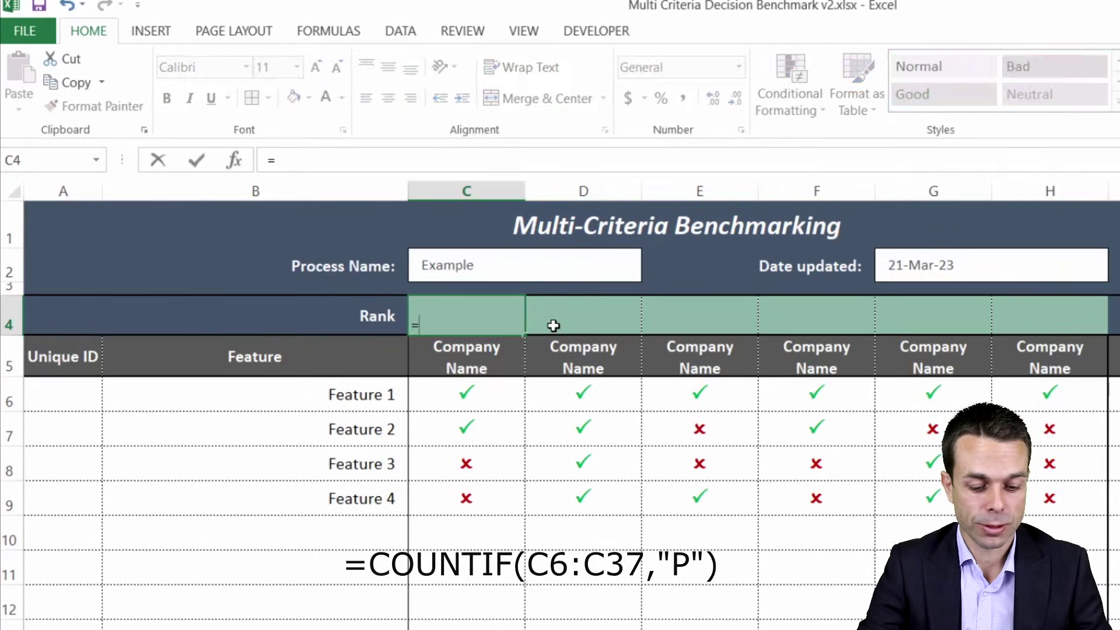
{"action": "type", "text": "COUNTA"}
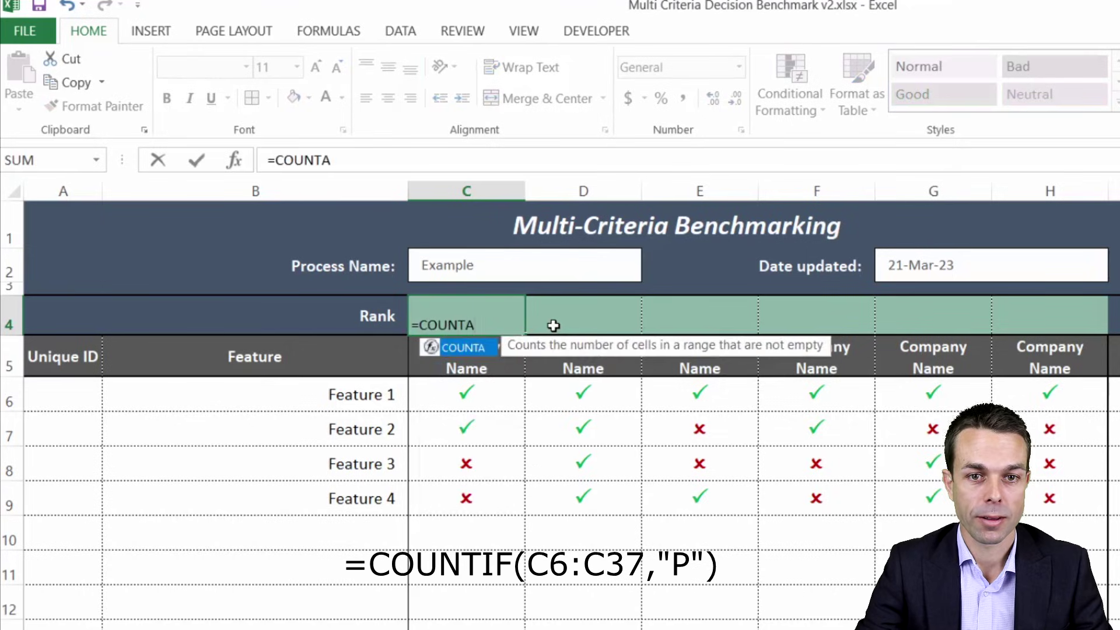
{"action": "key", "text": "BackSpace"}
{"action": "type", "text": "IF("}
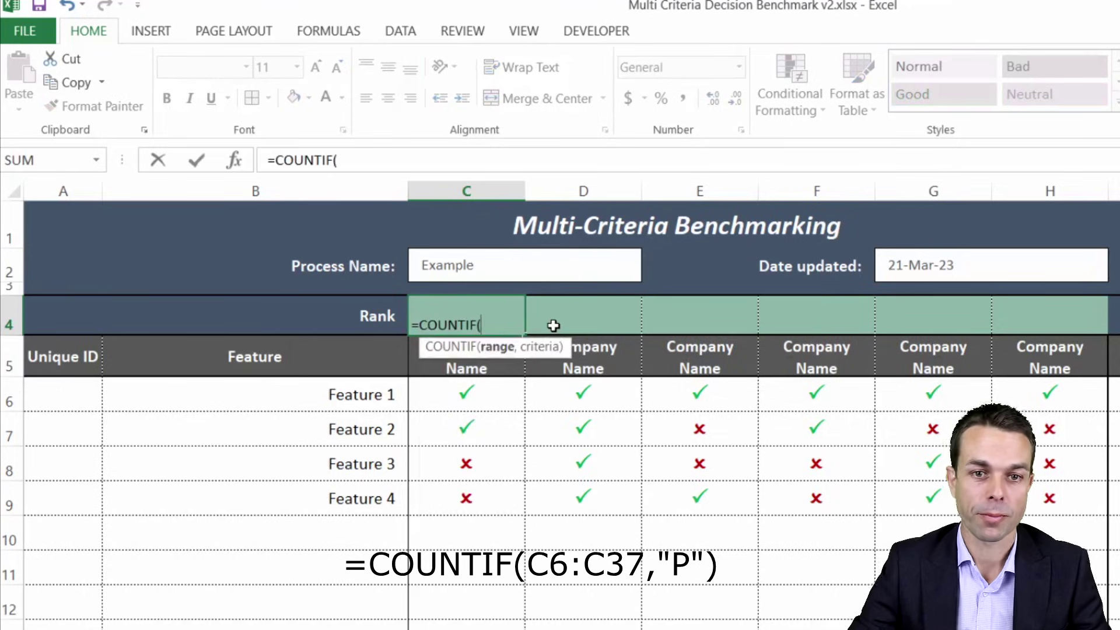
{"action": "left_click", "coordinate": [490, 391]}
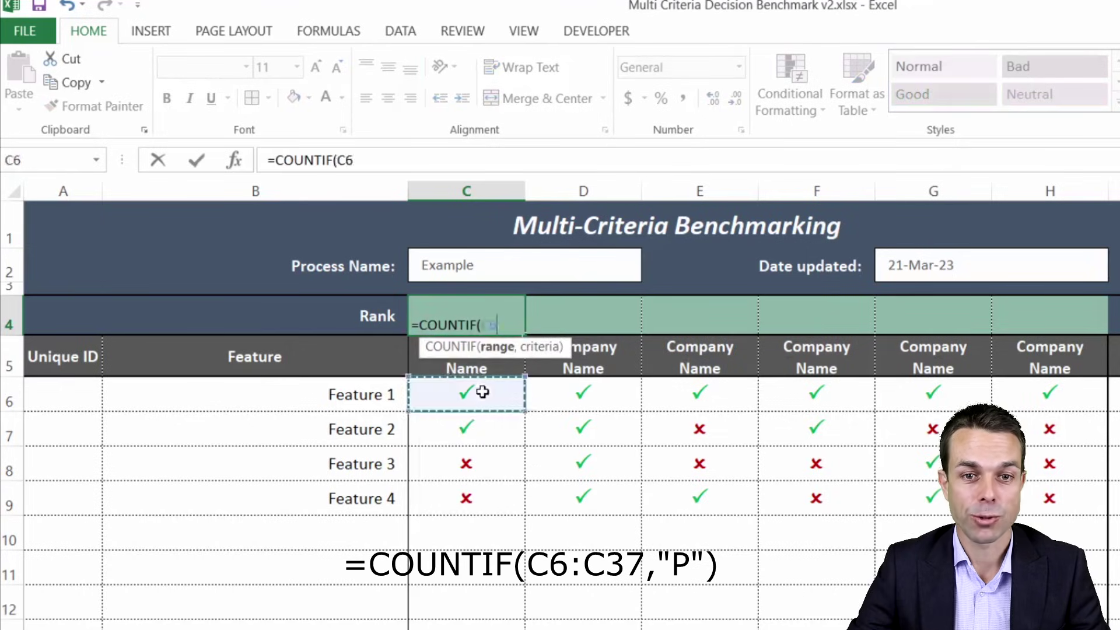
{"action": "left_click_drag", "start_coordinate": [489, 391], "coordinate": [490, 629]}
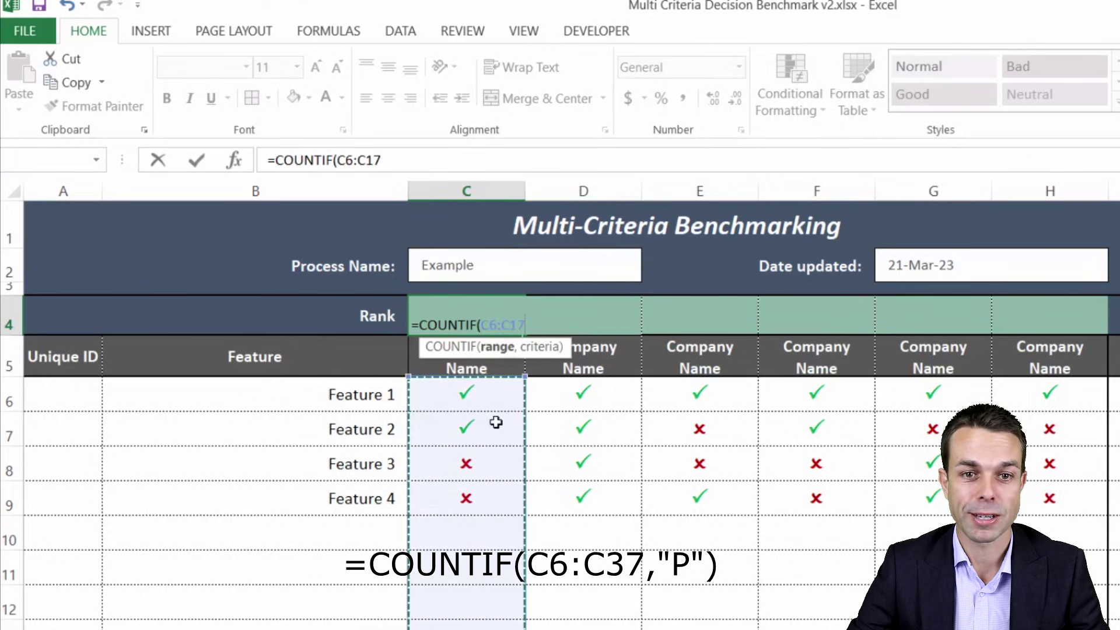
{"action": "type", "text": ","}
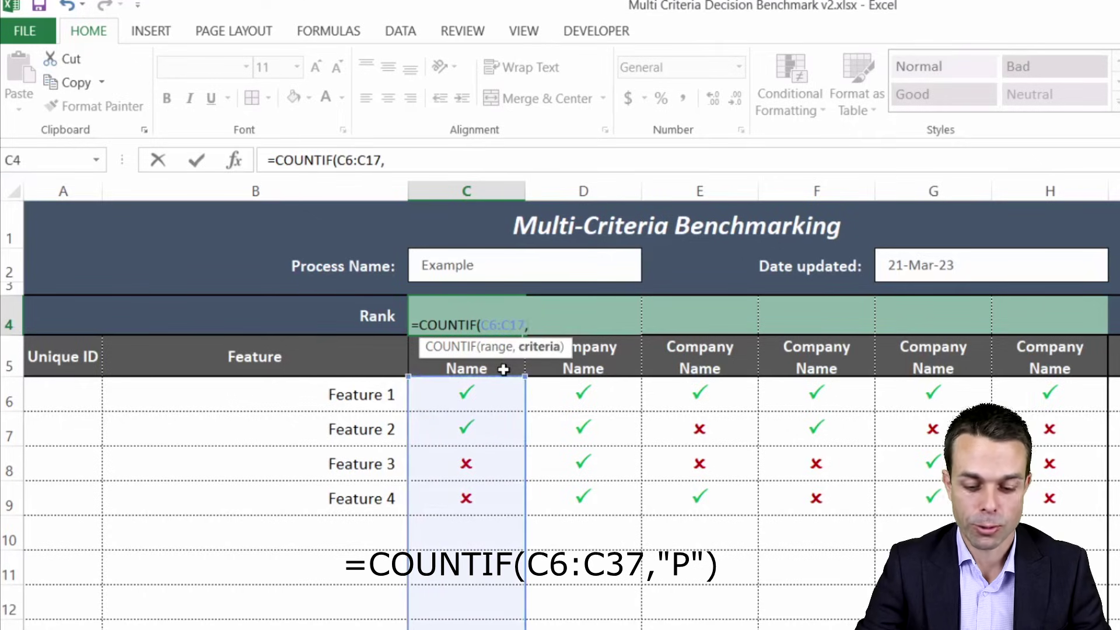
{"action": "type", "text": " \"P"}
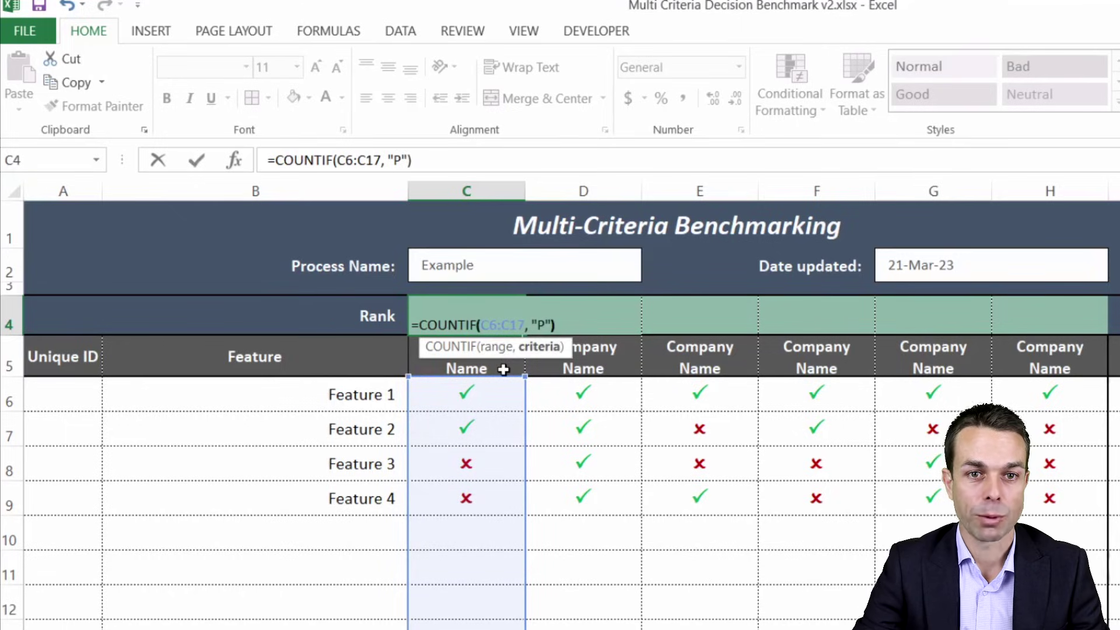
{"action": "key", "text": "Return"}
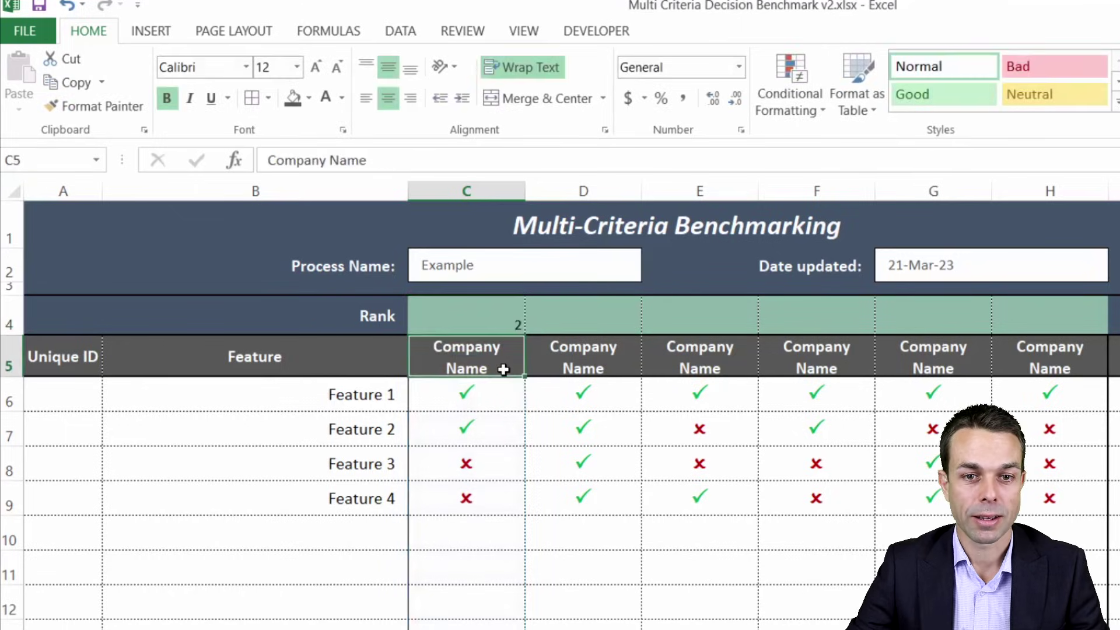
{"action": "left_click", "coordinate": [480, 321]}
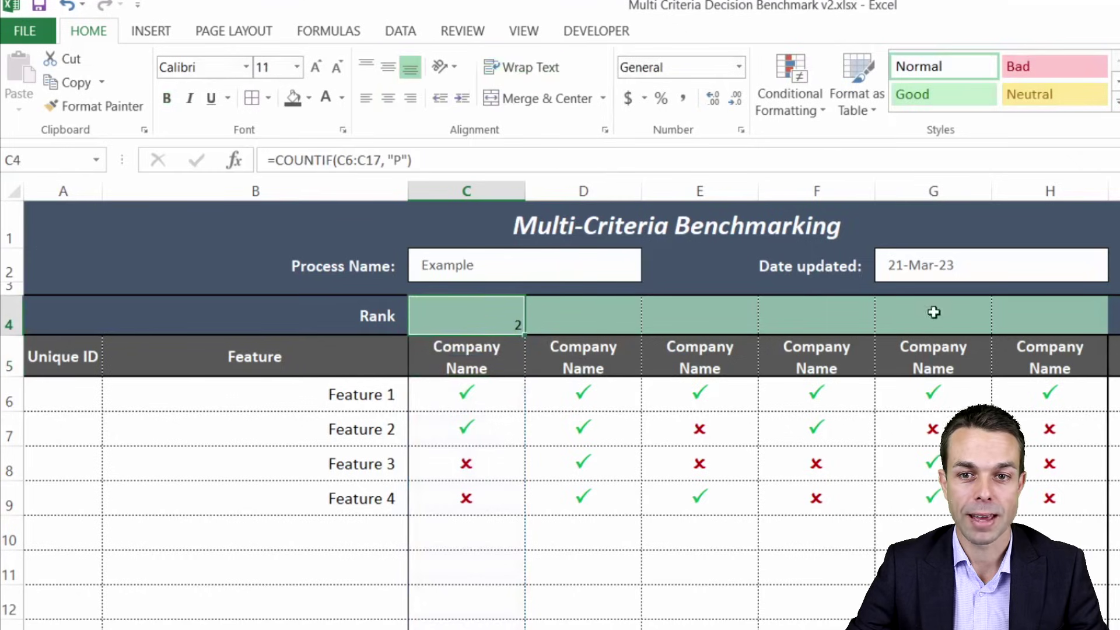
Centre the rank cells C4:H4 both ways and set their font size to 14
{"action": "left_click", "coordinate": [1036, 318], "text": "shift"}
{"action": "left_click", "coordinate": [388, 67]}
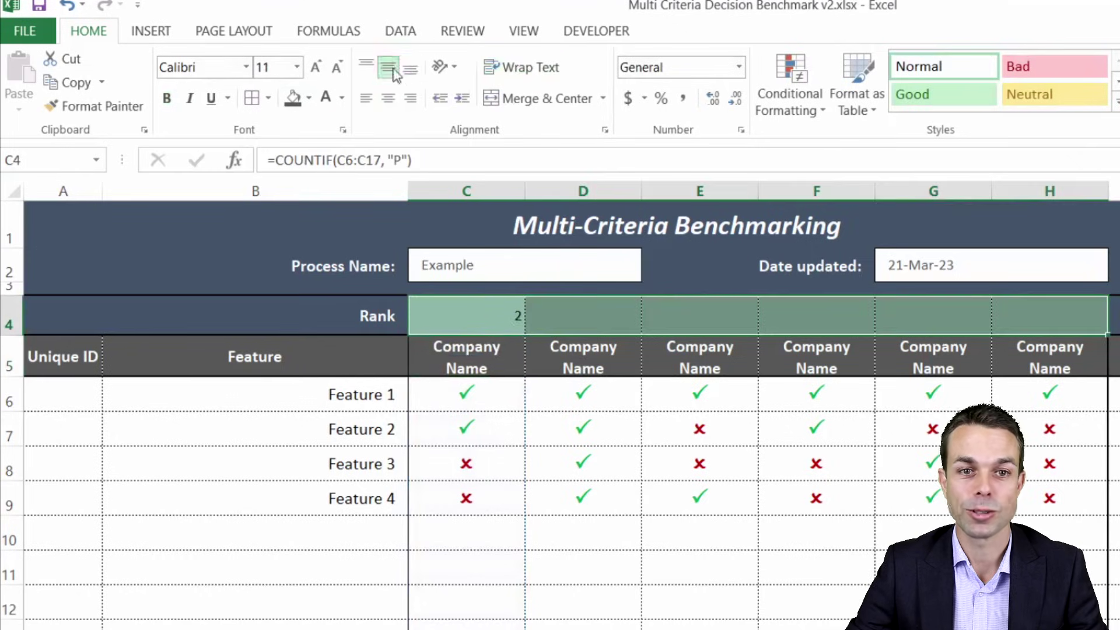
{"action": "left_click", "coordinate": [386, 100]}
{"action": "left_click", "coordinate": [315, 68]}
{"action": "left_click", "coordinate": [315, 69]}
{"action": "left_click", "coordinate": [316, 69]}
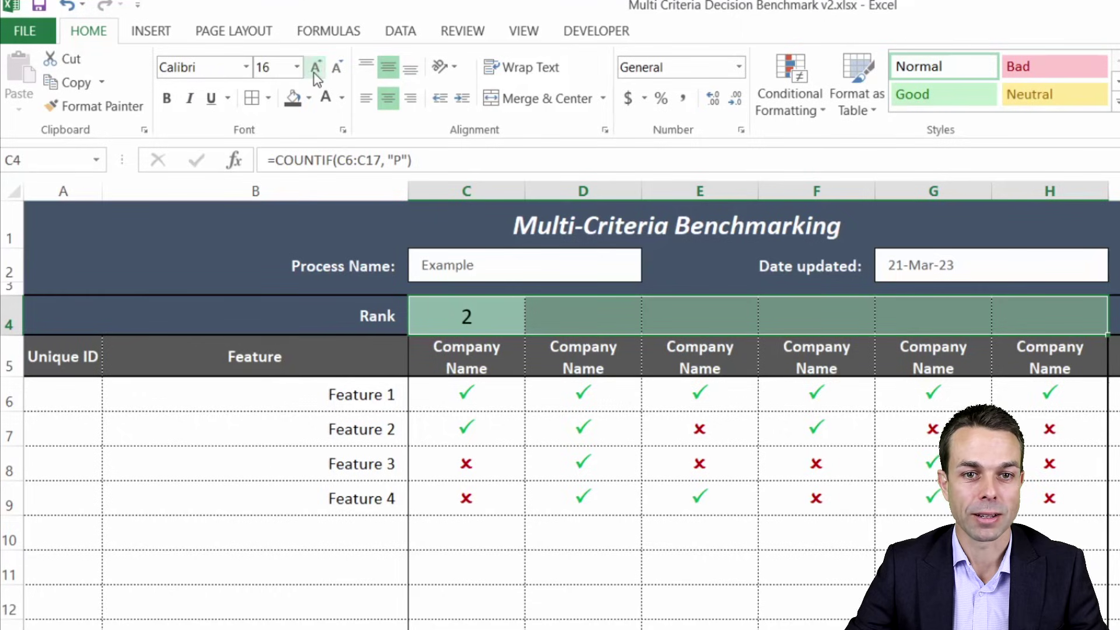
{"action": "left_click", "coordinate": [337, 67]}
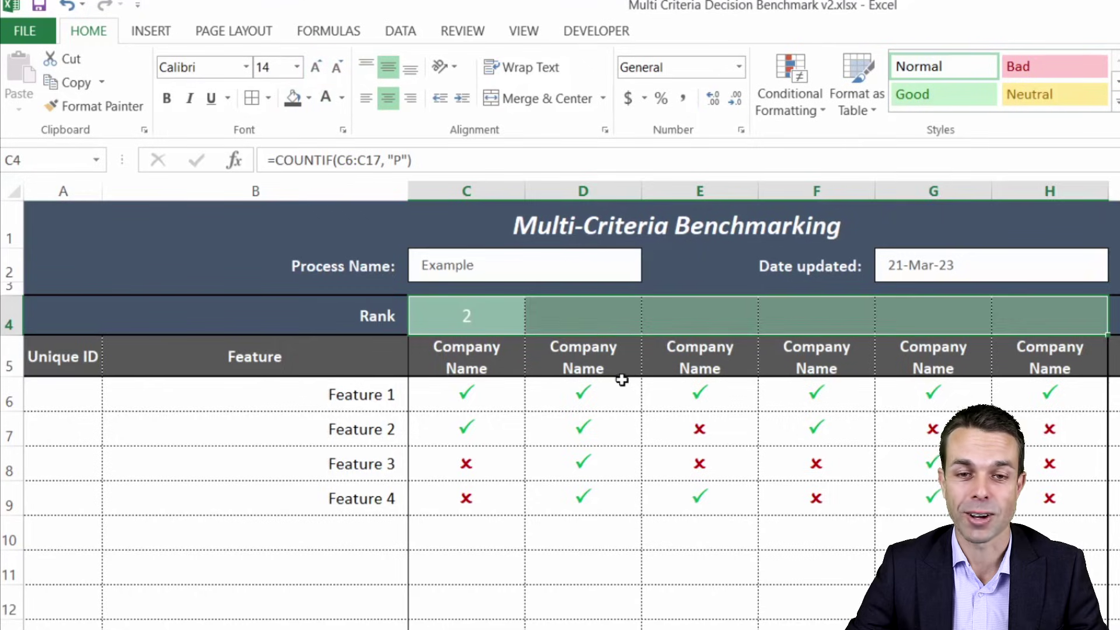
Copy C4's COUNTIF formula into D4:H4 as formulas only, then verify it
{"action": "left_click", "coordinate": [500, 317]}
{"action": "key", "text": "ctrl+c"}
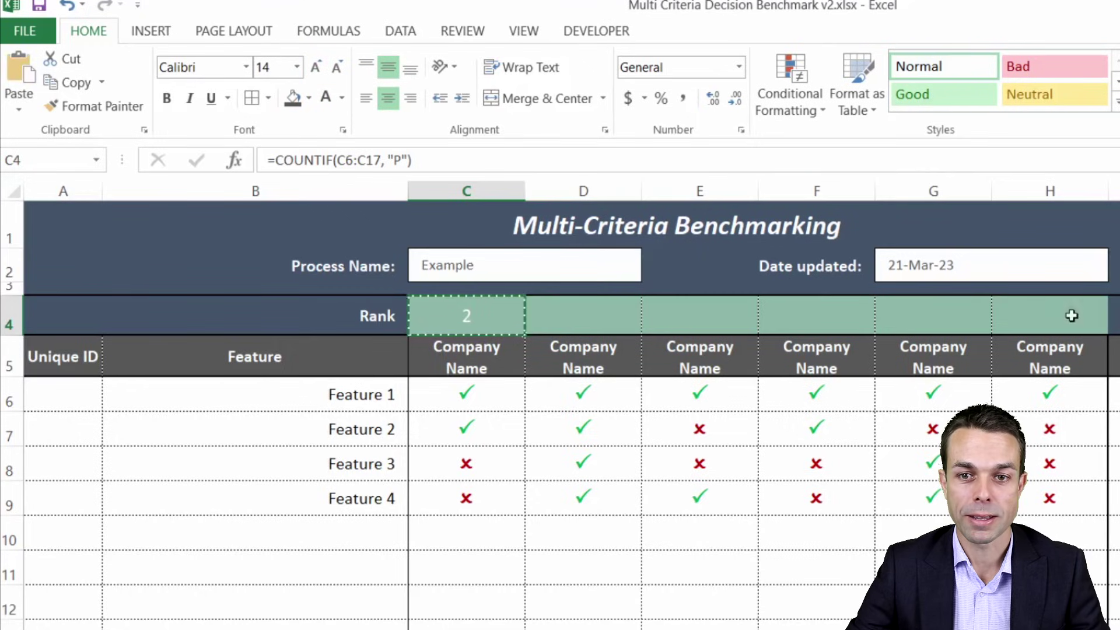
{"action": "left_click", "coordinate": [1071, 316], "text": "shift"}
{"action": "right_click", "coordinate": [776, 305]}
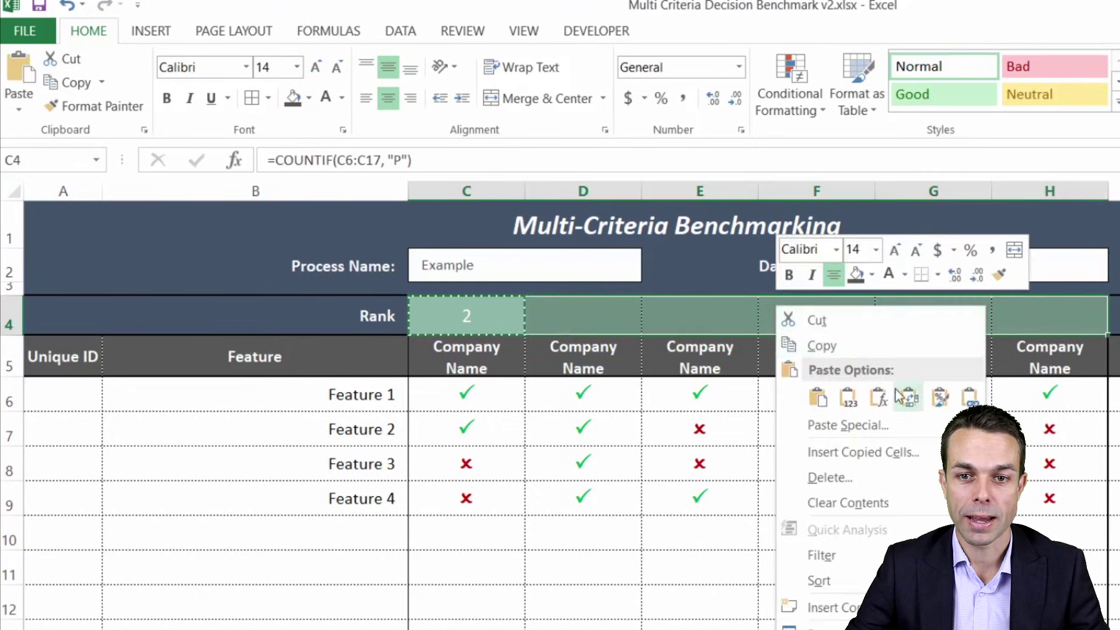
{"action": "left_click", "coordinate": [878, 397]}
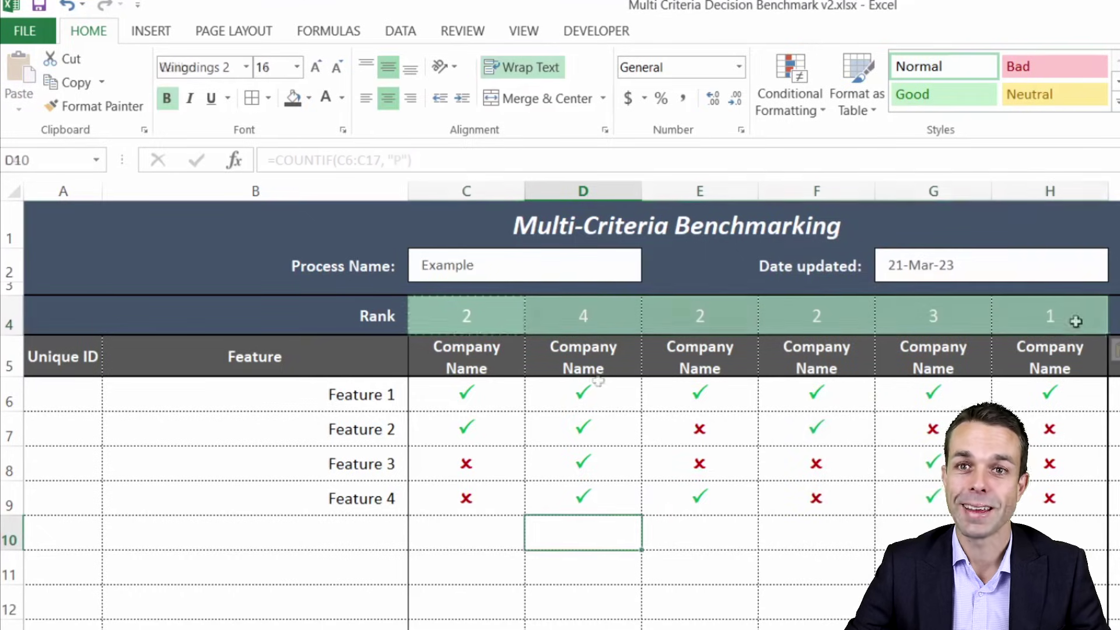
{"action": "left_click", "coordinate": [612, 316]}
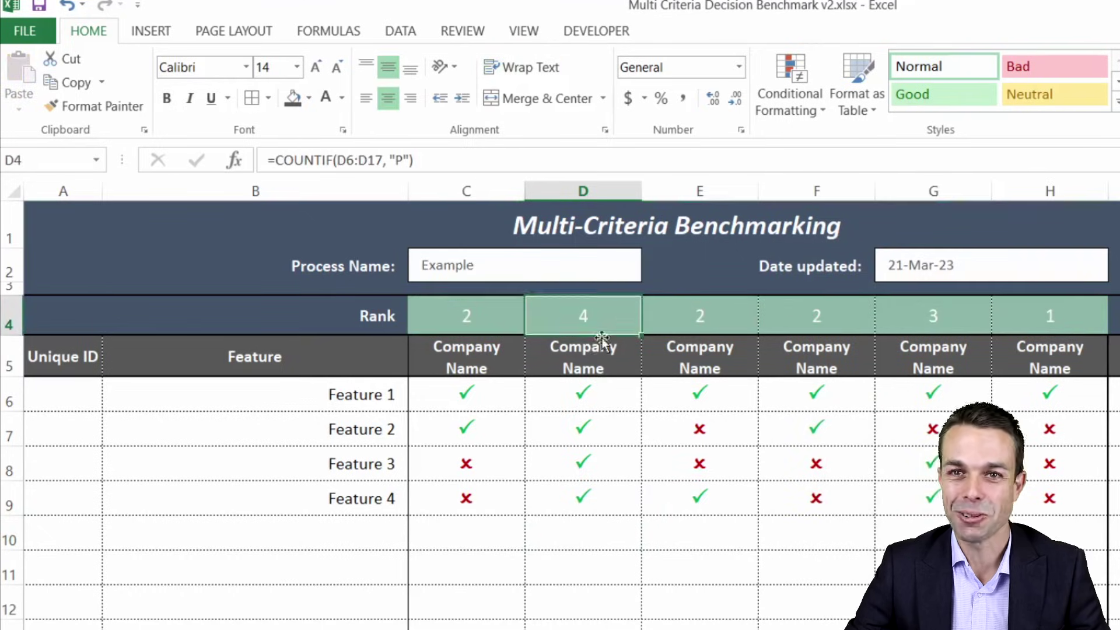
{"action": "left_click", "coordinate": [482, 315]}
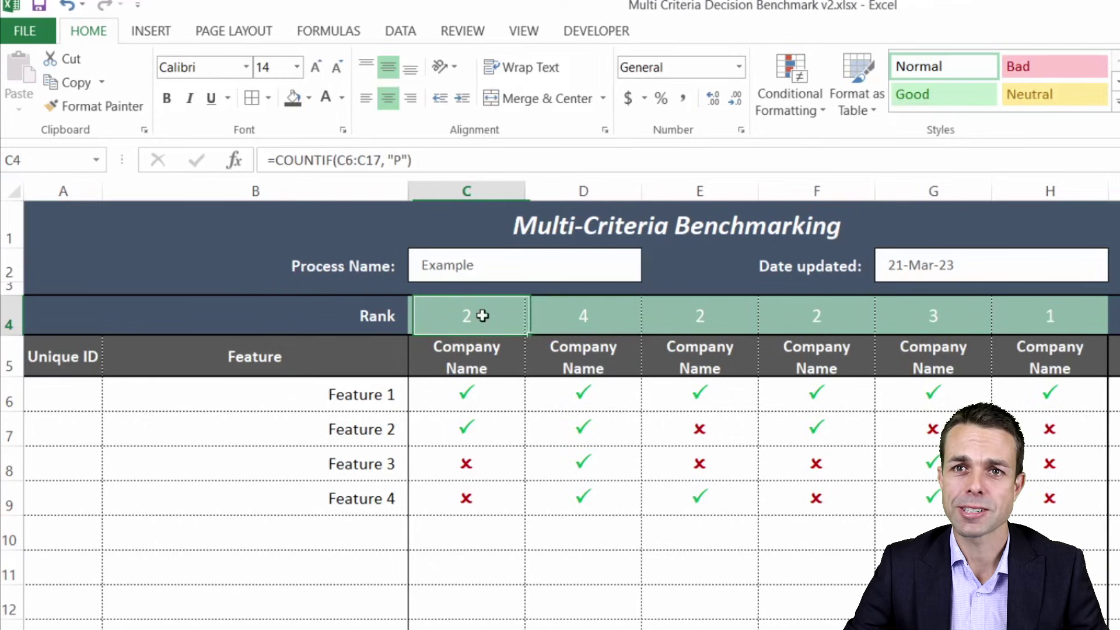
Add a new Top 1 conditional formatting rule to C4:H4 with a light yellow fill
{"action": "left_click", "coordinate": [1042, 323], "text": "shift"}
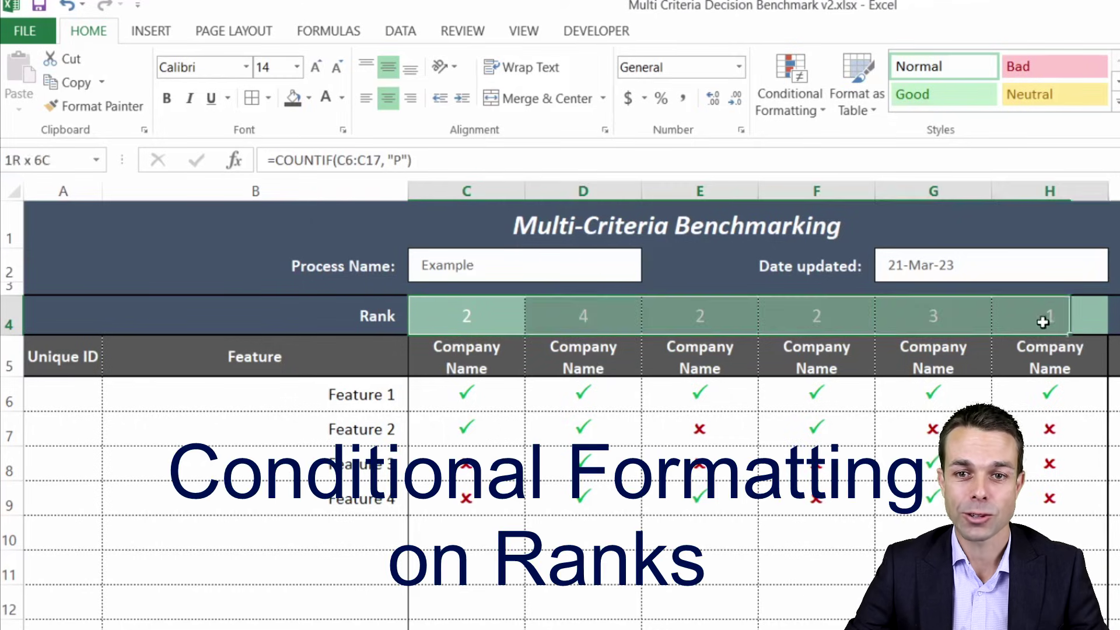
{"action": "left_click", "coordinate": [791, 101]}
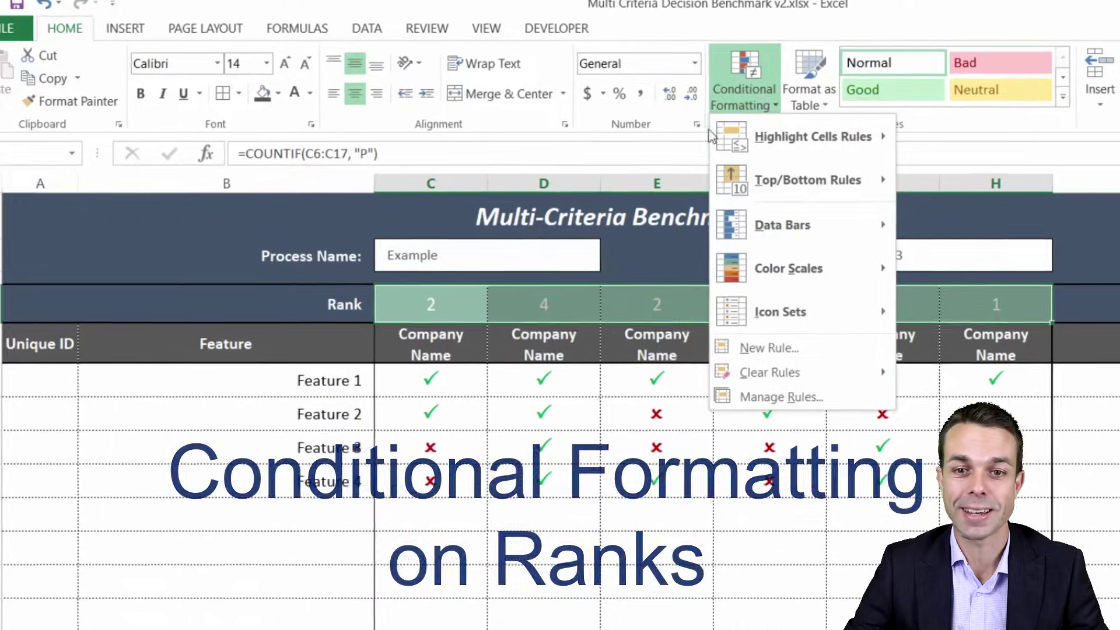
{"action": "left_click", "coordinate": [755, 396]}
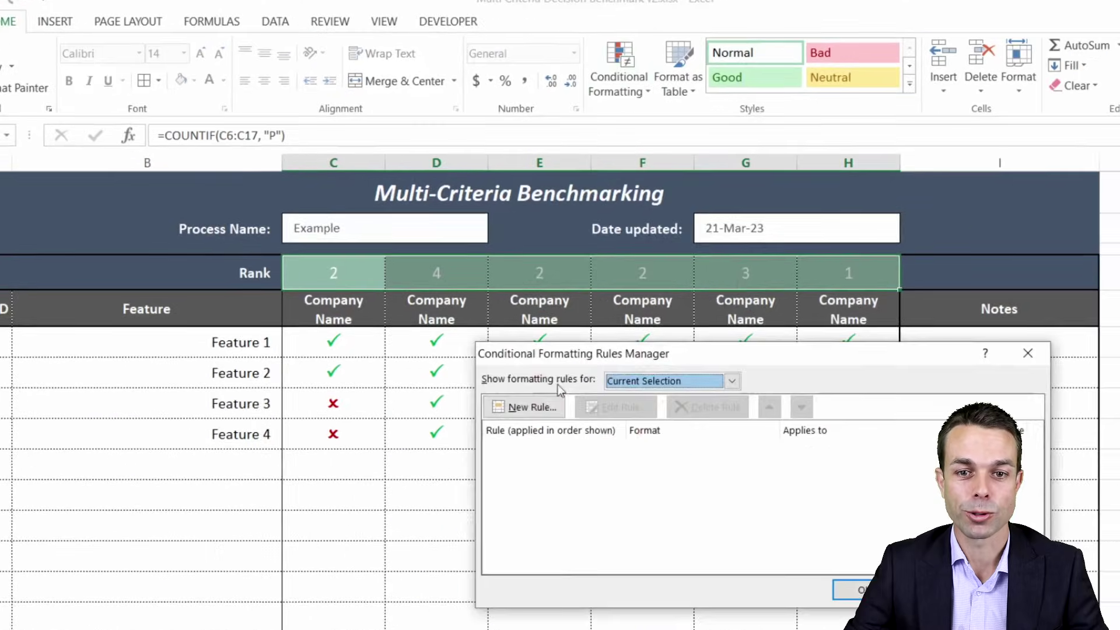
{"action": "left_click", "coordinate": [525, 407]}
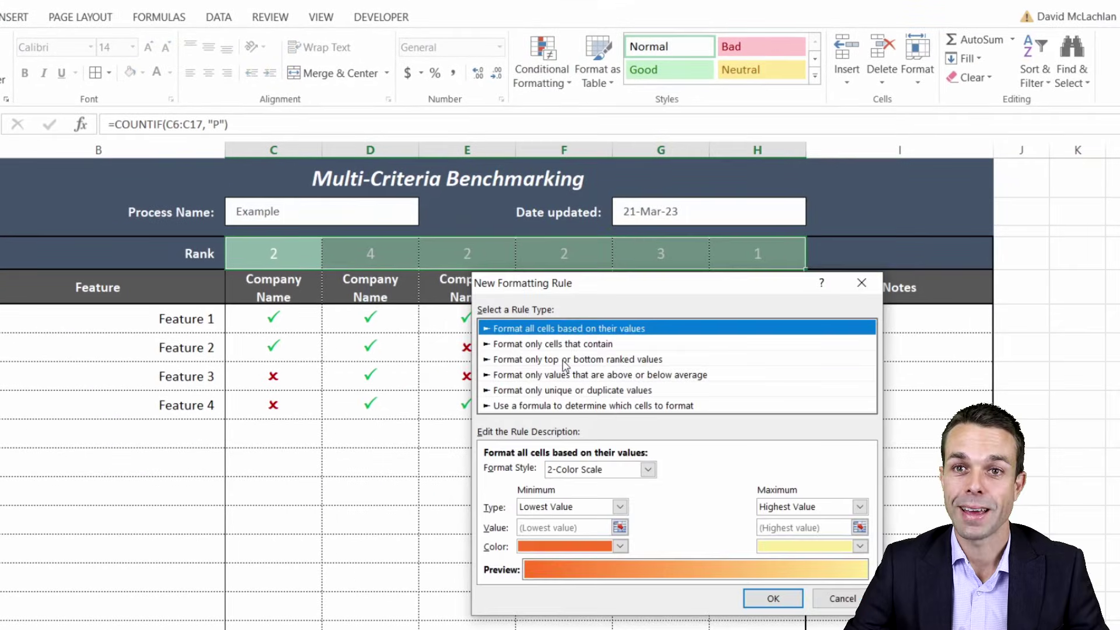
{"action": "left_click", "coordinate": [565, 359]}
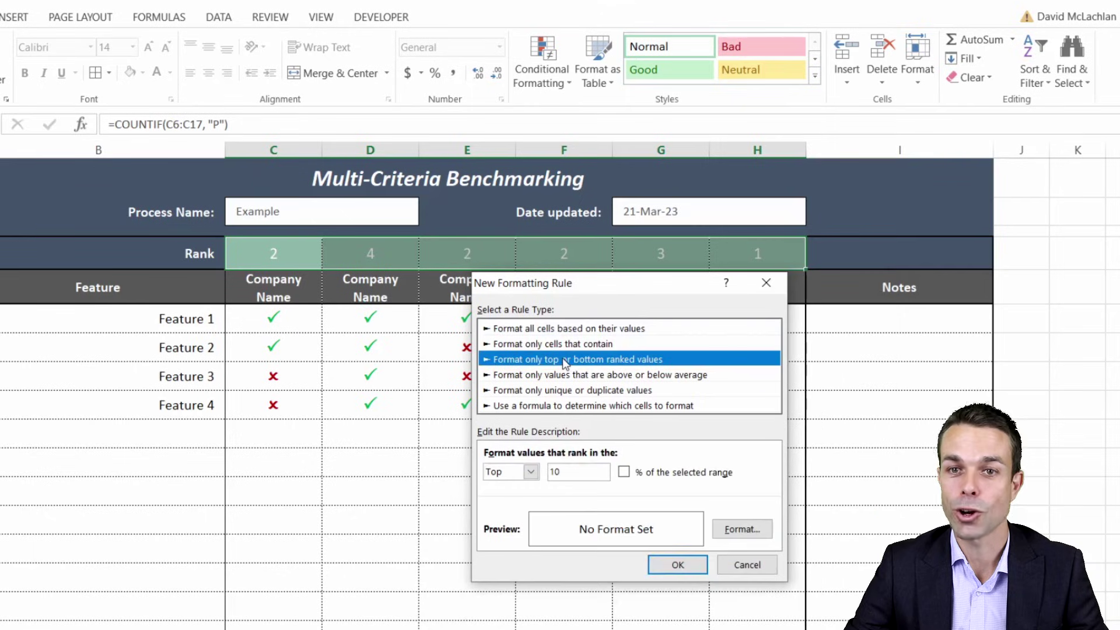
{"action": "double_click", "coordinate": [573, 471]}
{"action": "type", "text": "1"}
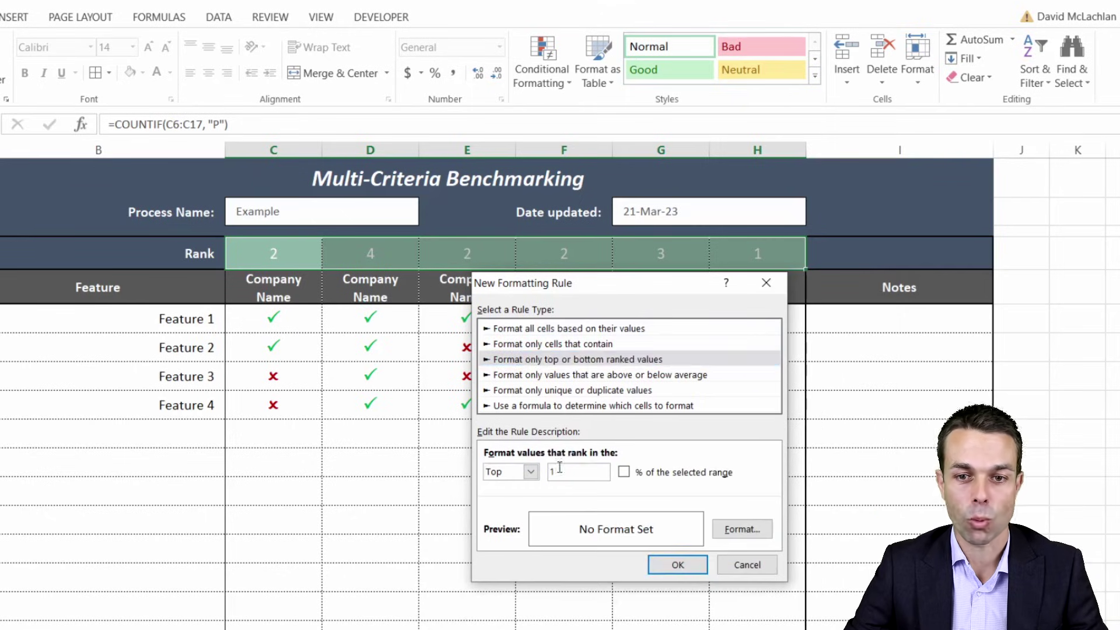
{"action": "left_click", "coordinate": [739, 528]}
{"action": "left_click", "coordinate": [661, 224]}
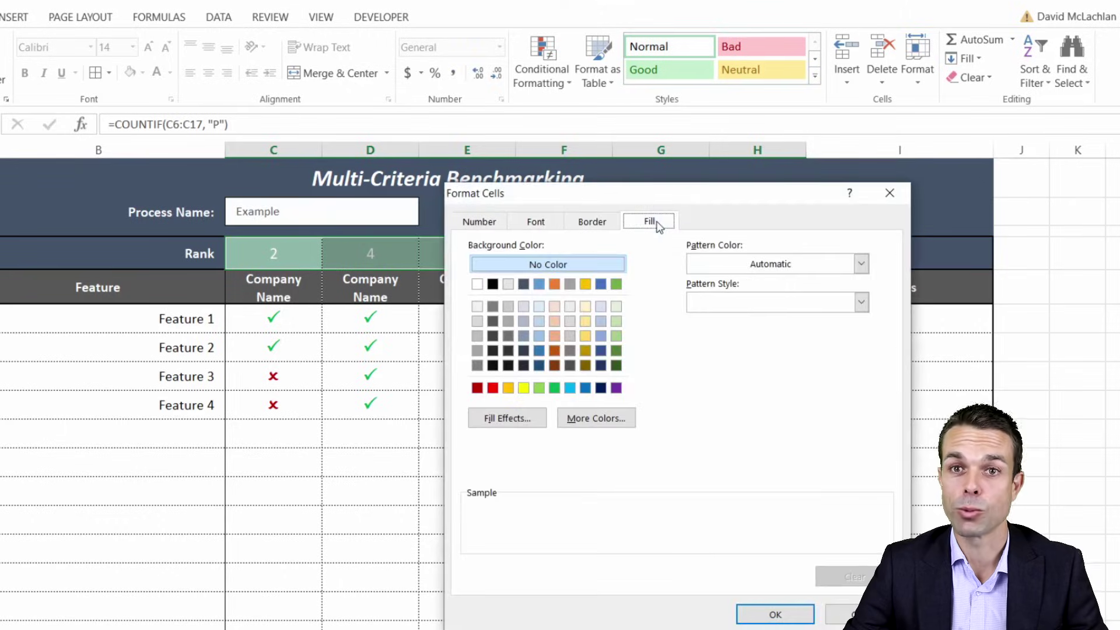
{"action": "left_click", "coordinate": [588, 306]}
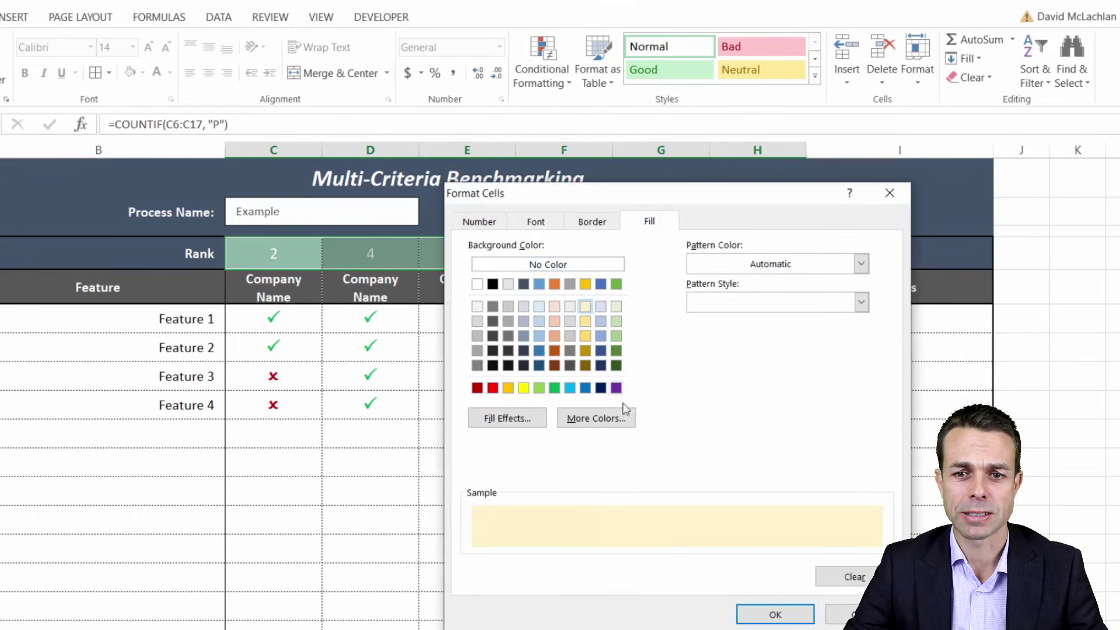
{"action": "left_click", "coordinate": [782, 613]}
{"action": "left_click", "coordinate": [675, 567]}
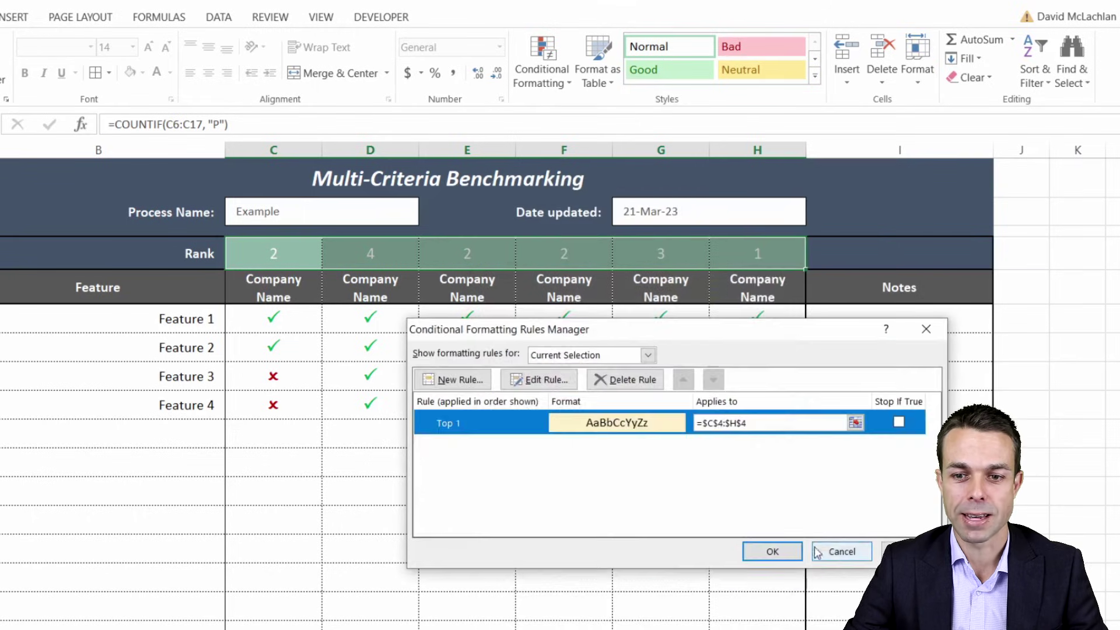
Apply the Top 1 rule, then edit its format so the highlighted score uses dark text
{"action": "left_click", "coordinate": [903, 551]}
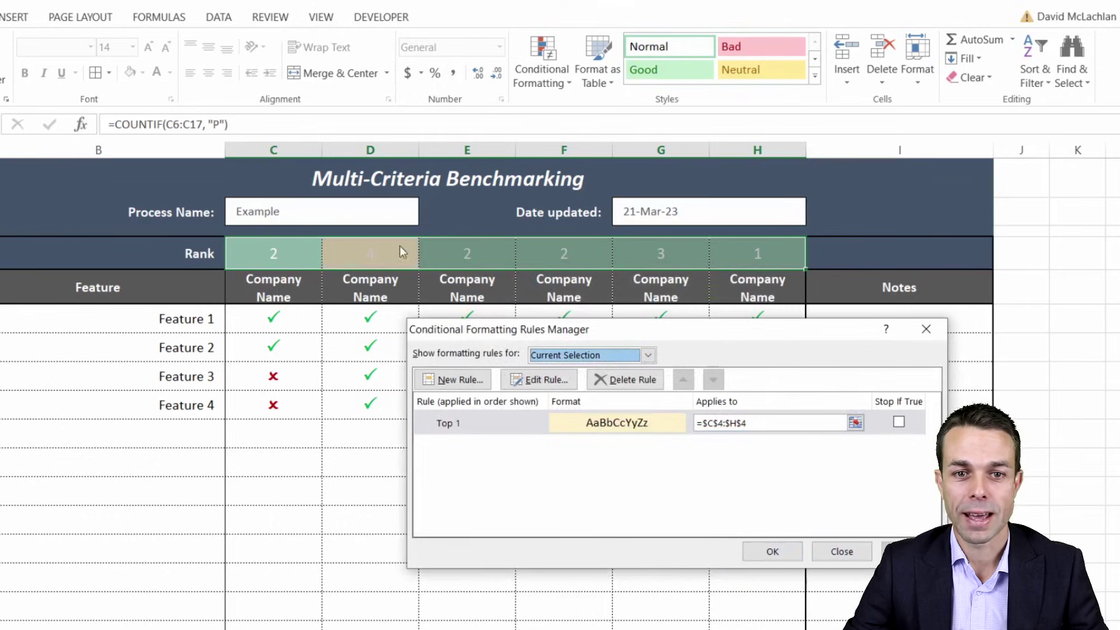
{"action": "left_click", "coordinate": [548, 379]}
{"action": "left_click", "coordinate": [791, 543]}
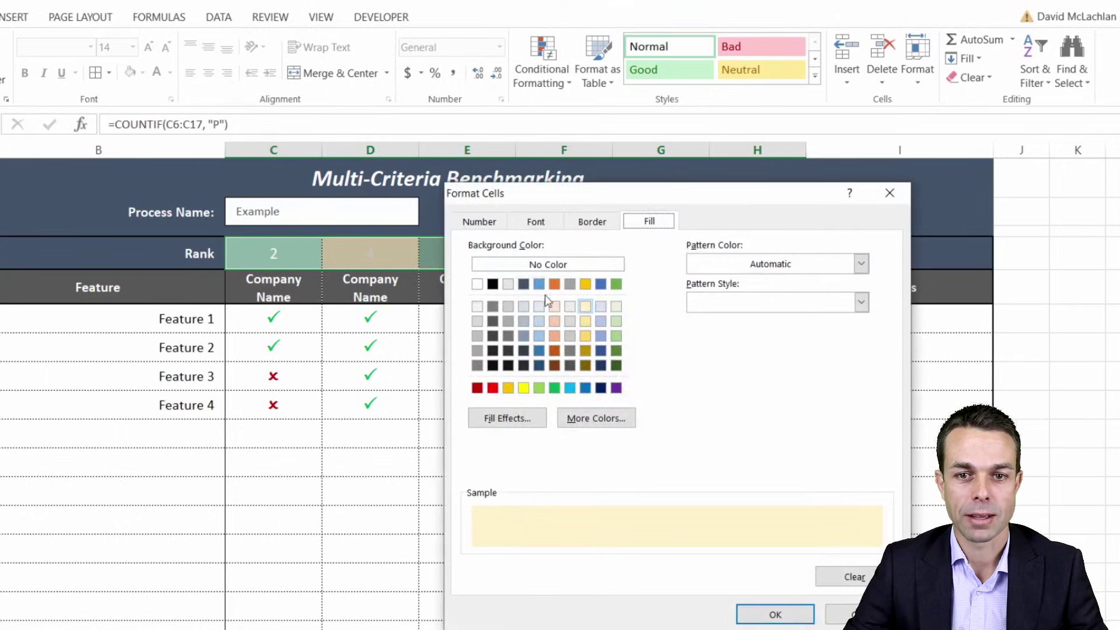
{"action": "left_click", "coordinate": [536, 226]}
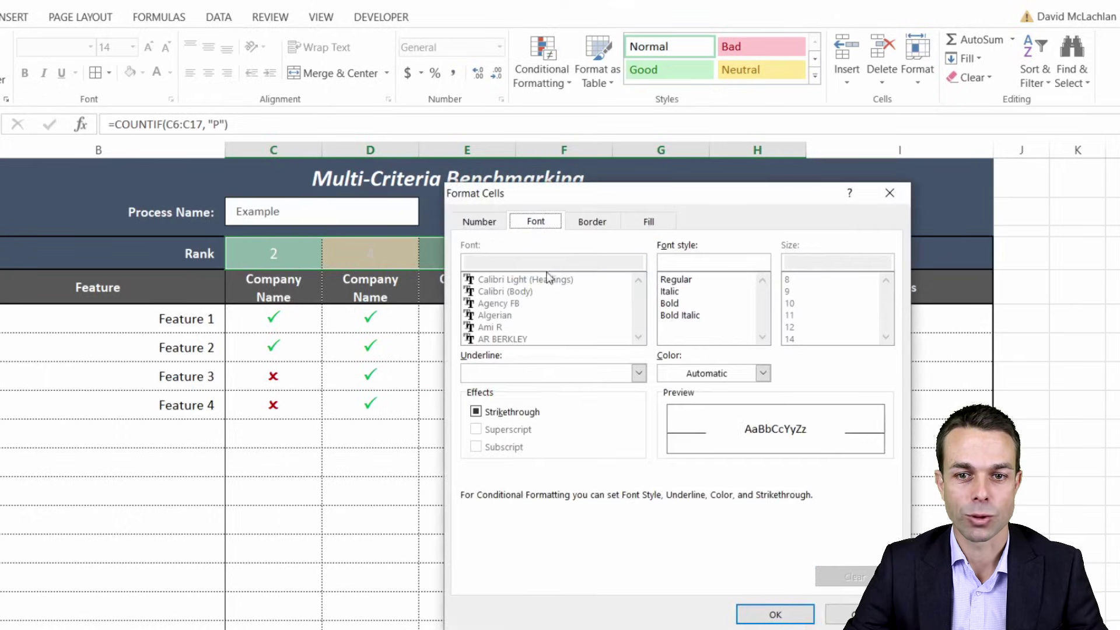
{"action": "left_click", "coordinate": [711, 372]}
{"action": "left_click", "coordinate": [712, 440]}
{"action": "left_click", "coordinate": [775, 614]}
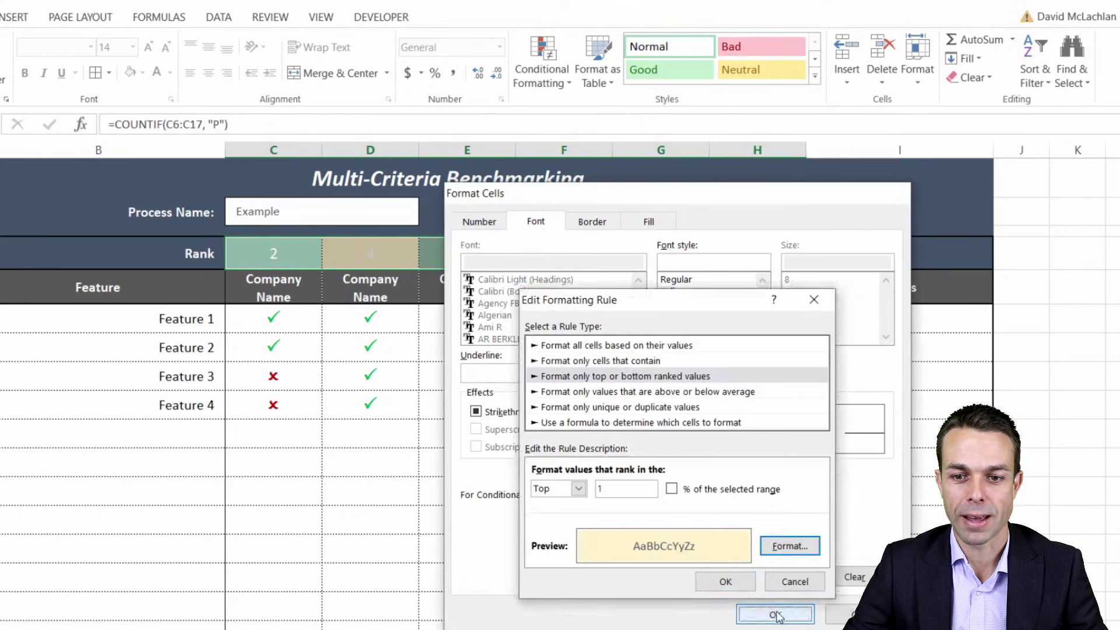
{"action": "left_click", "coordinate": [725, 582]}
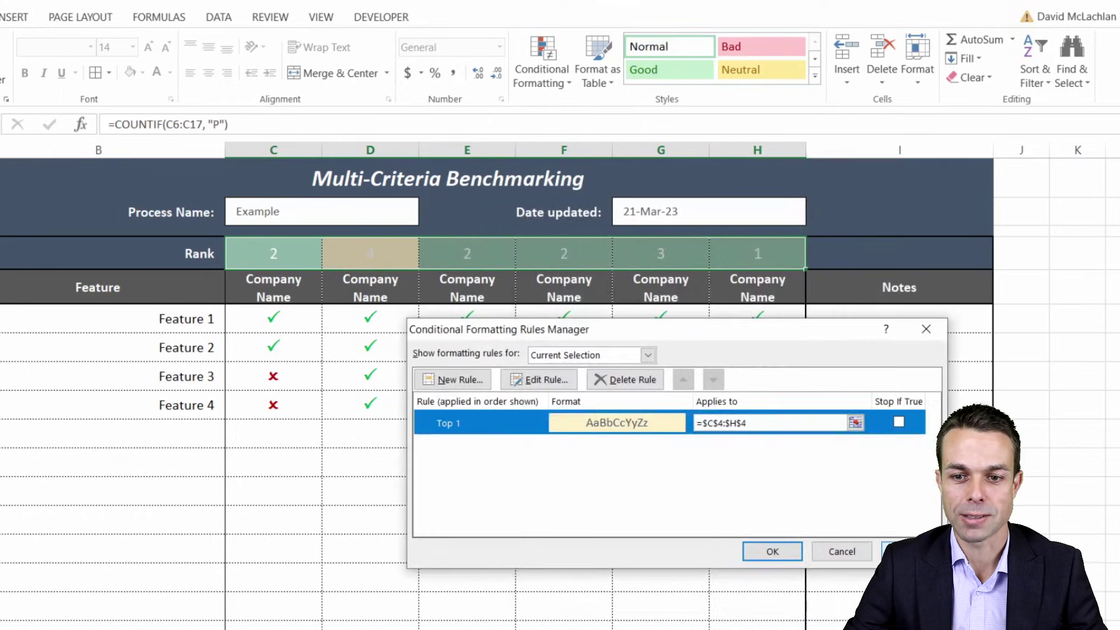
Close the Rules Manager and deselect row 4 to reveal D4's score of 4 highlighted pale yellow
{"action": "left_click", "coordinate": [772, 551]}
{"action": "left_click", "coordinate": [501, 486]}
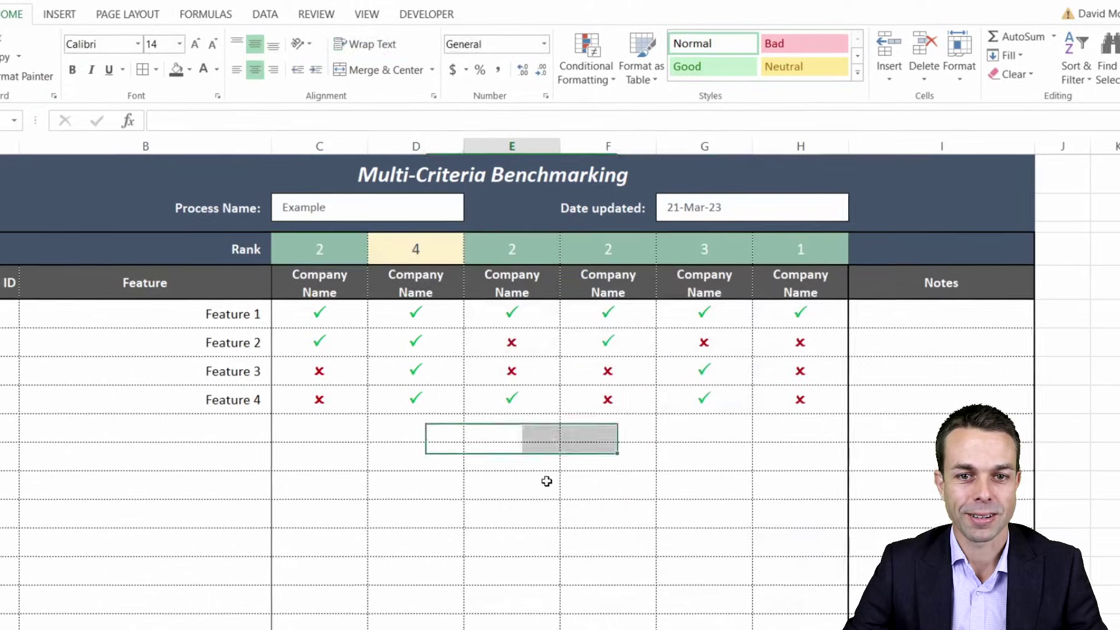